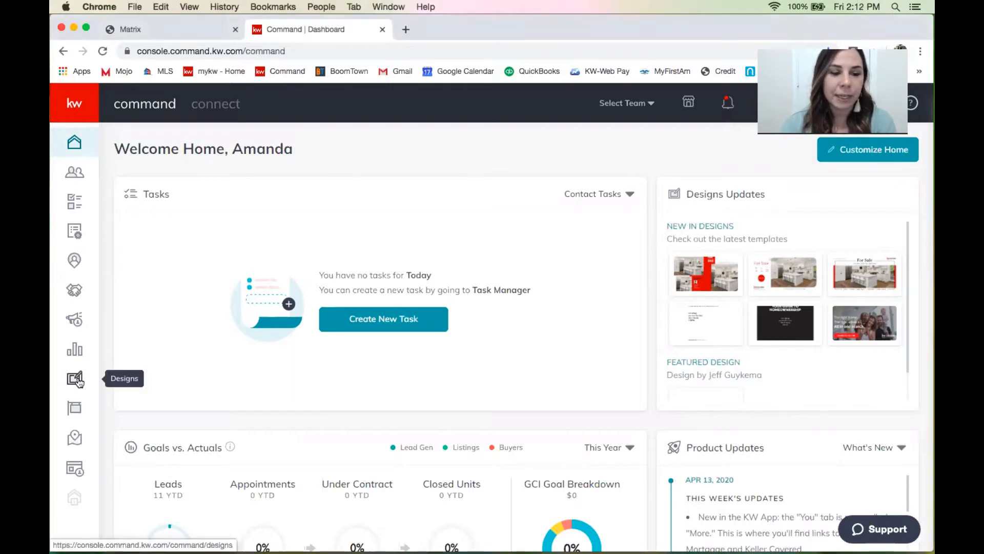
Open the Designs section from the Command dashboard sidebar.
click(78, 382)
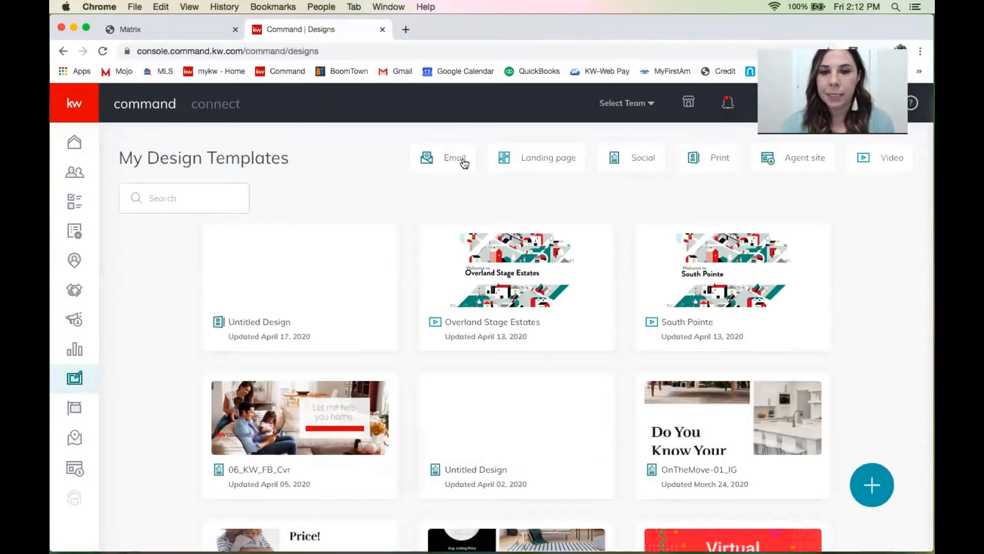
Filter templates by Social, Print and Agent site, return to Print, and start a new design.
click(639, 161)
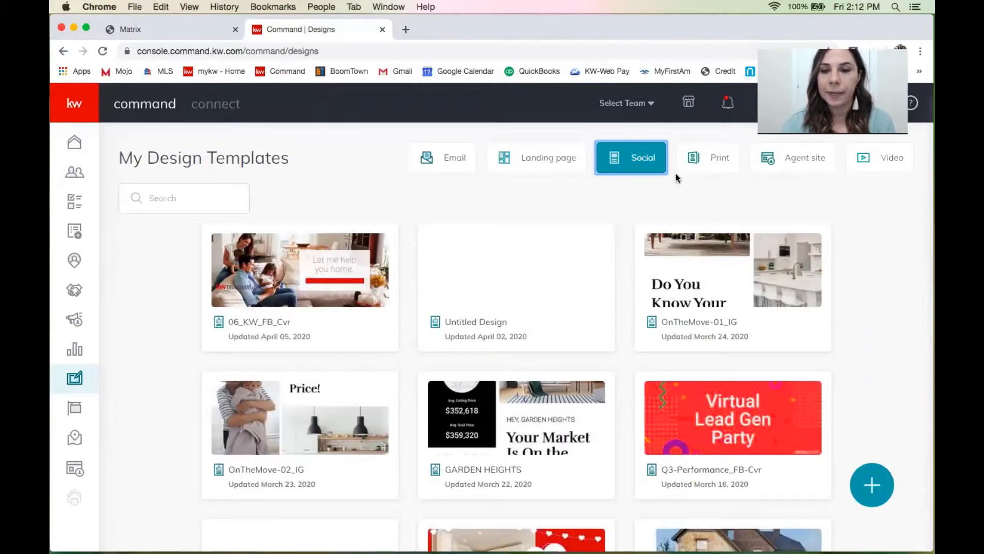
click(705, 164)
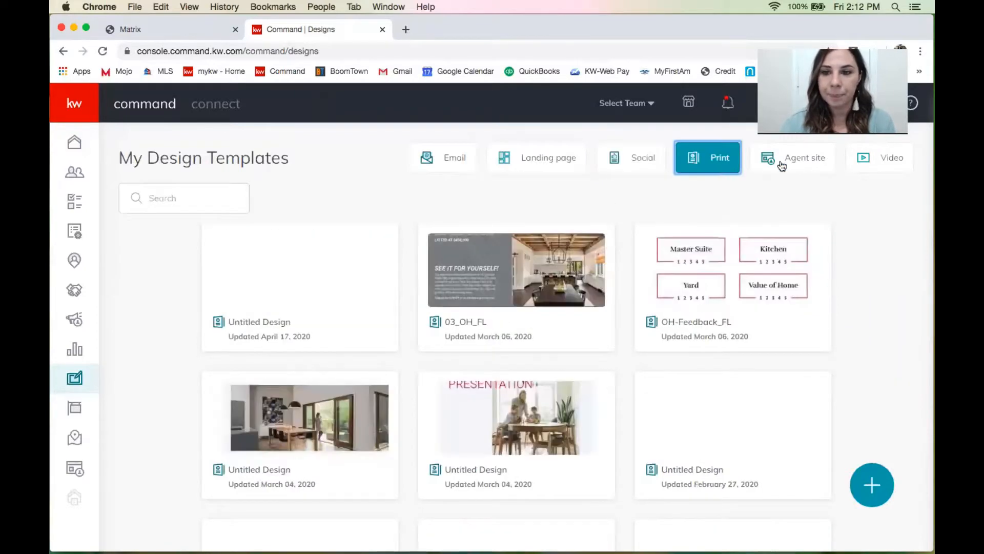
click(782, 166)
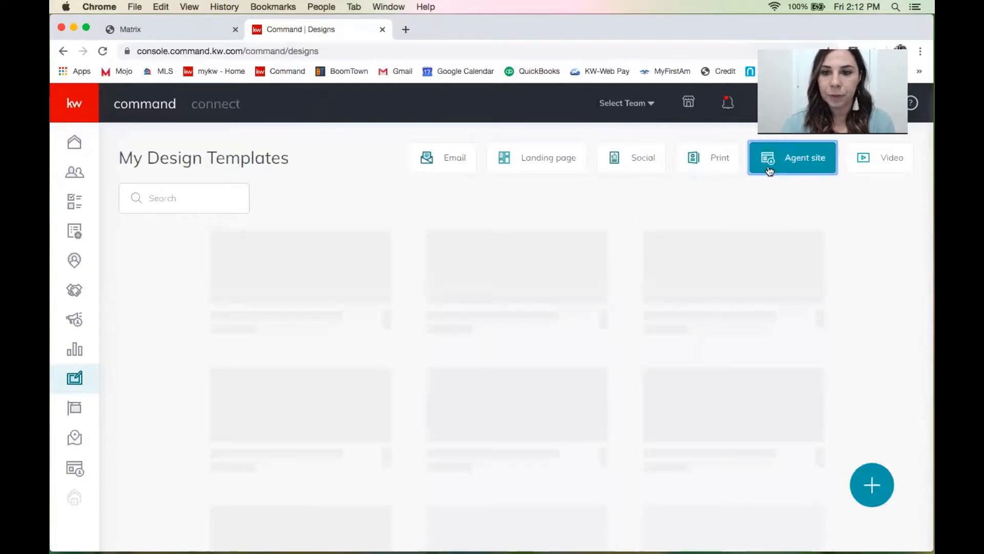
click(713, 165)
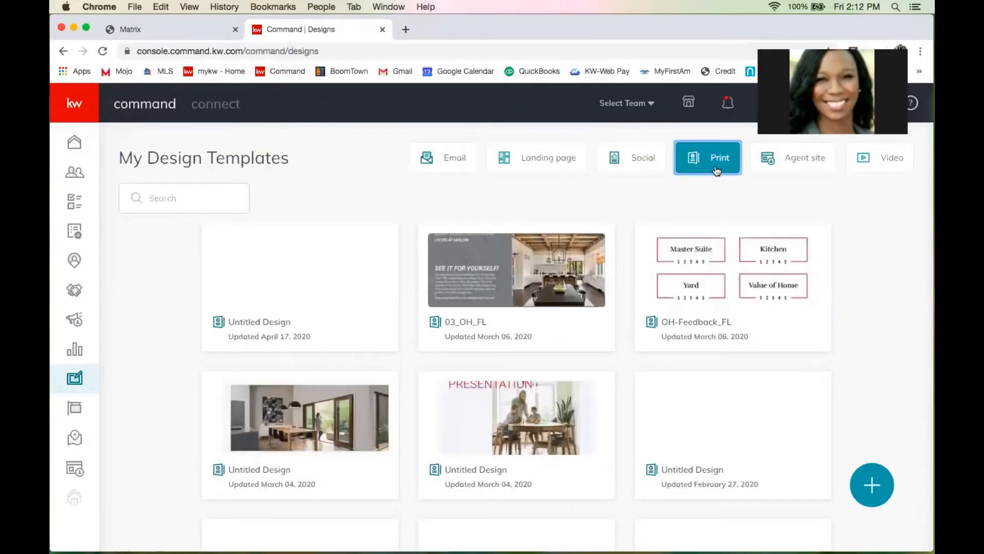
click(871, 484)
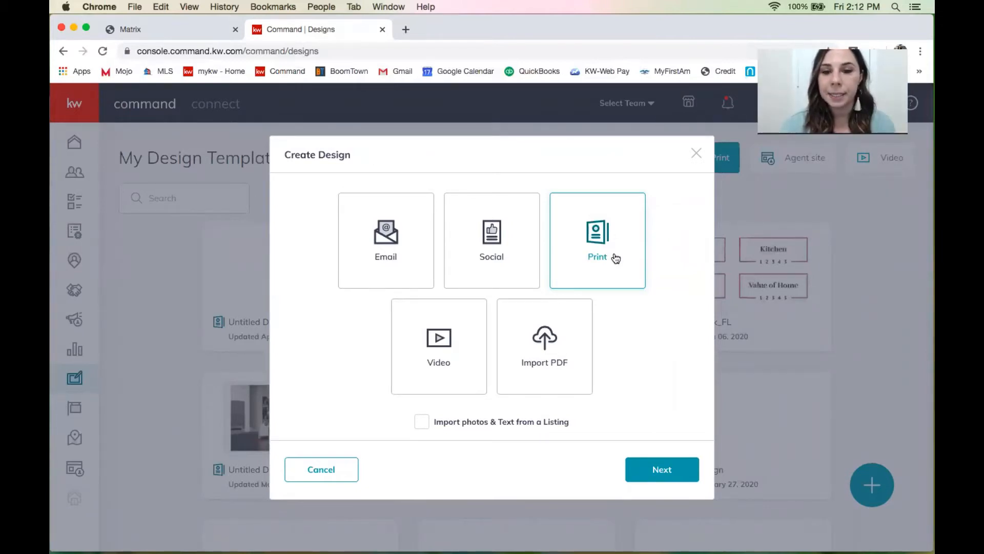
Choose the Print type and use the Classic-01 Listing Presentation letter booklet template.
click(653, 468)
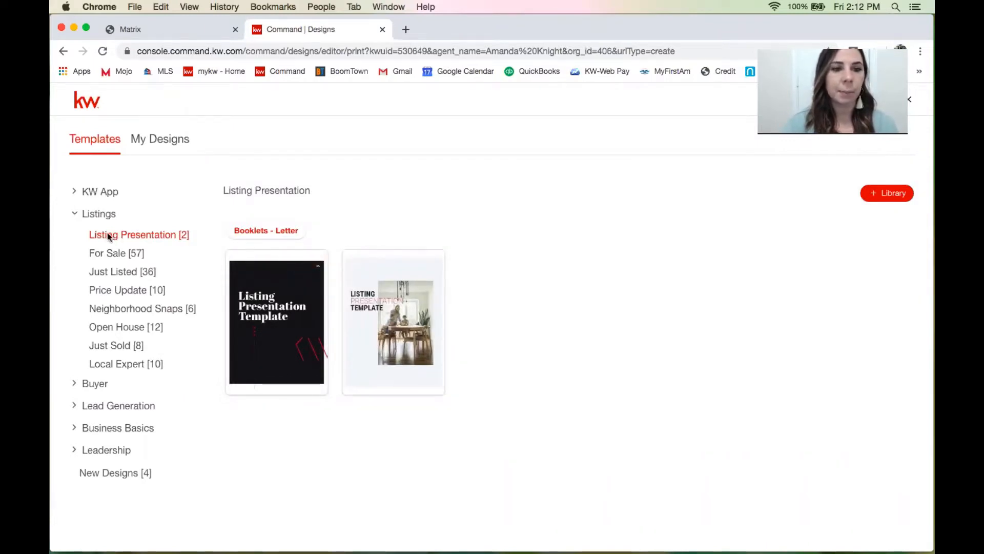
mouse_move(305, 292)
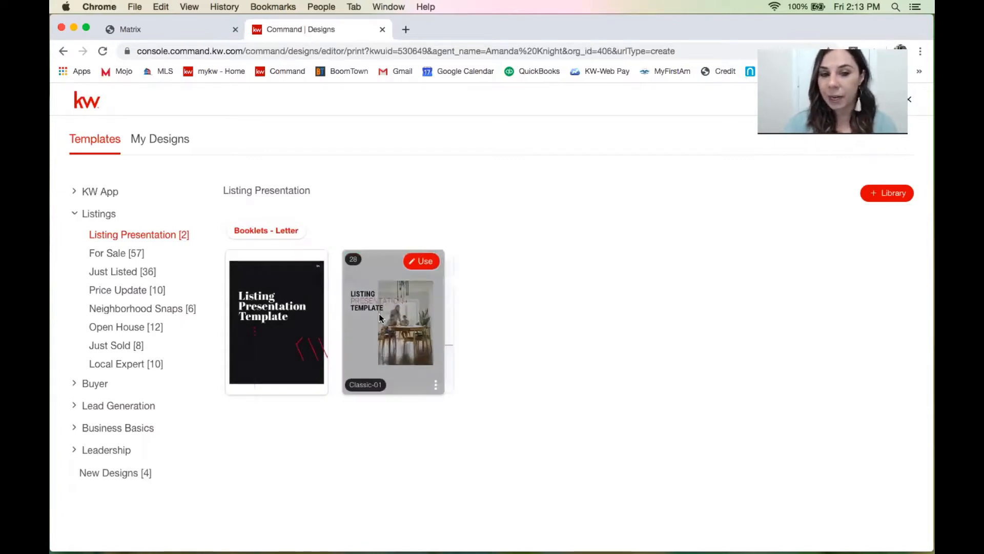
click(425, 262)
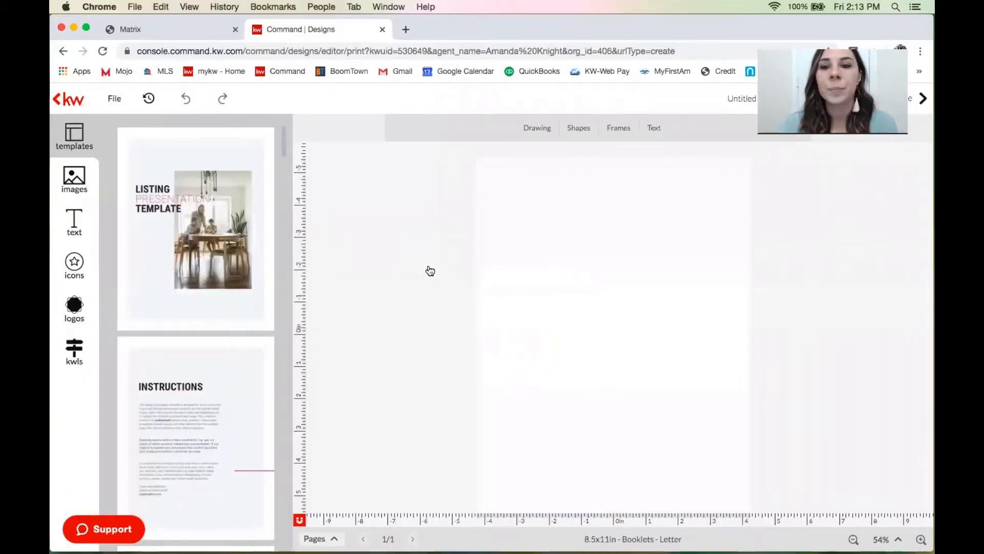
Let the blank 8.5x11in Booklets - Letter page and its Listing Presentation pages load.
mouse_move(176, 249)
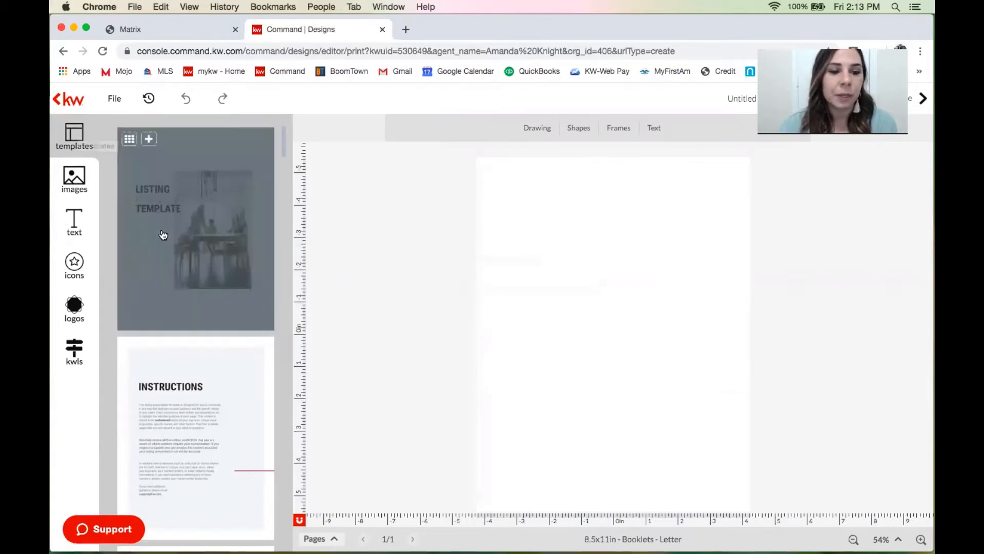
scroll(163, 235, down, 3)
scroll(163, 235, down, 3)
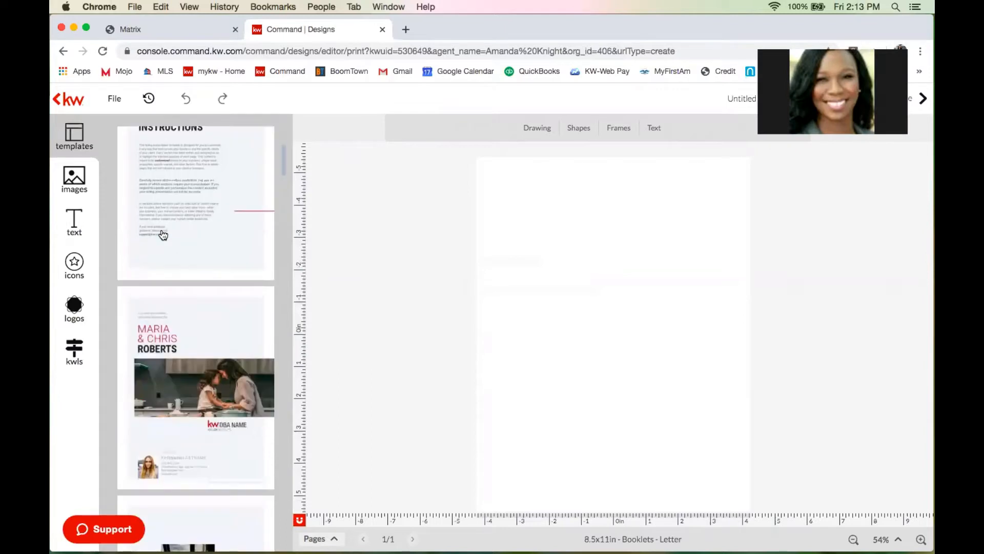
scroll(162, 235, down, 7)
scroll(162, 235, down, 6)
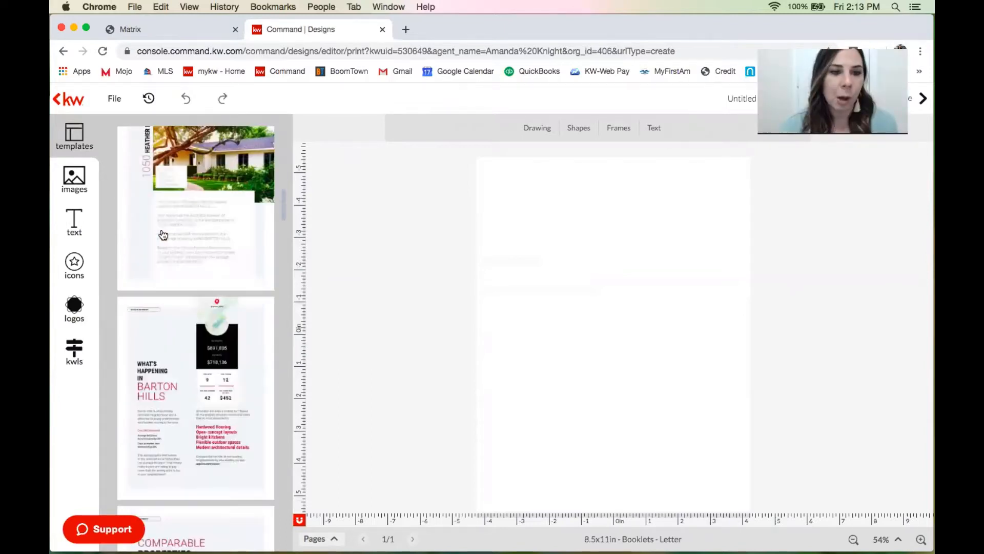
scroll(163, 235, down, 4)
scroll(162, 235, down, 7)
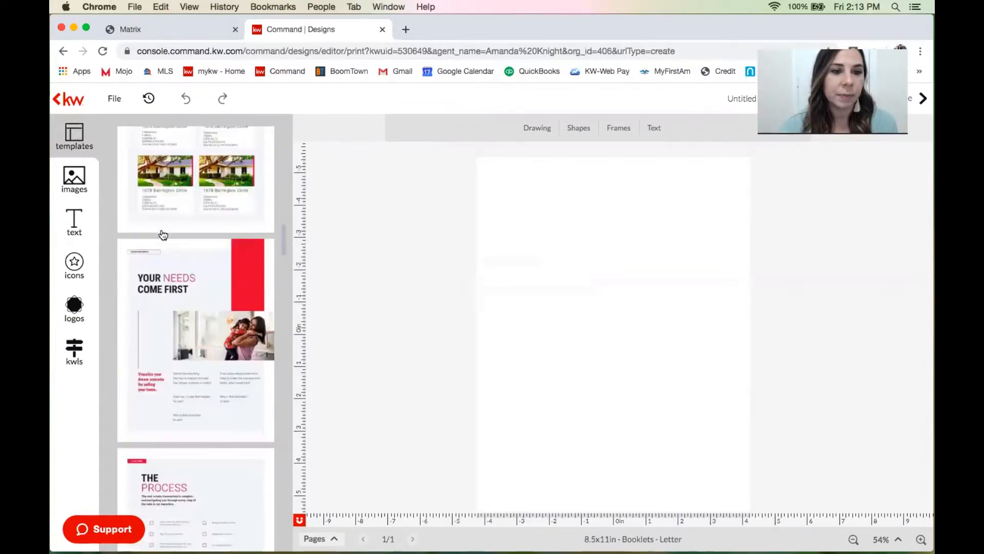
scroll(162, 235, down, 5)
scroll(162, 235, down, 5)
scroll(163, 234, down, 15)
scroll(163, 234, down, 6)
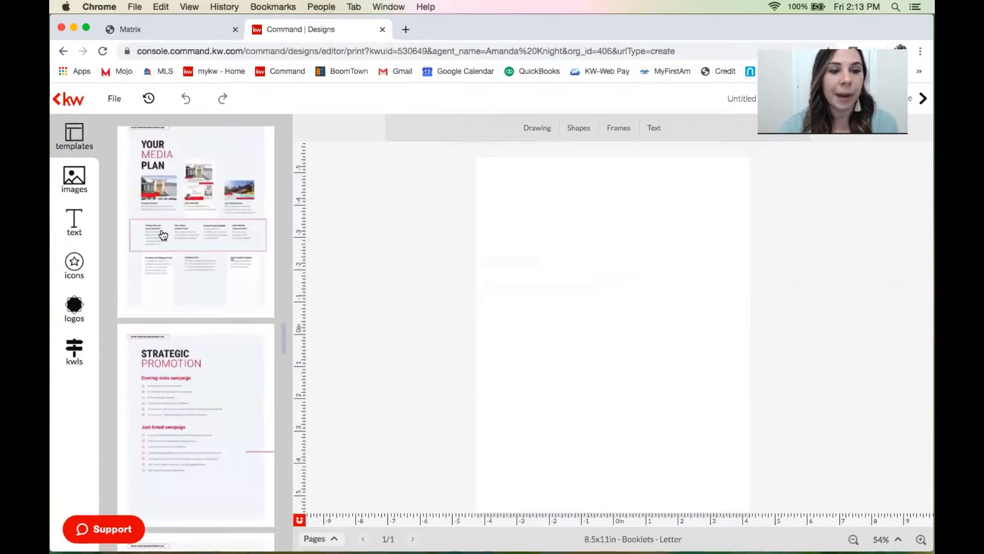
scroll(162, 235, down, 10)
scroll(163, 234, down, 10)
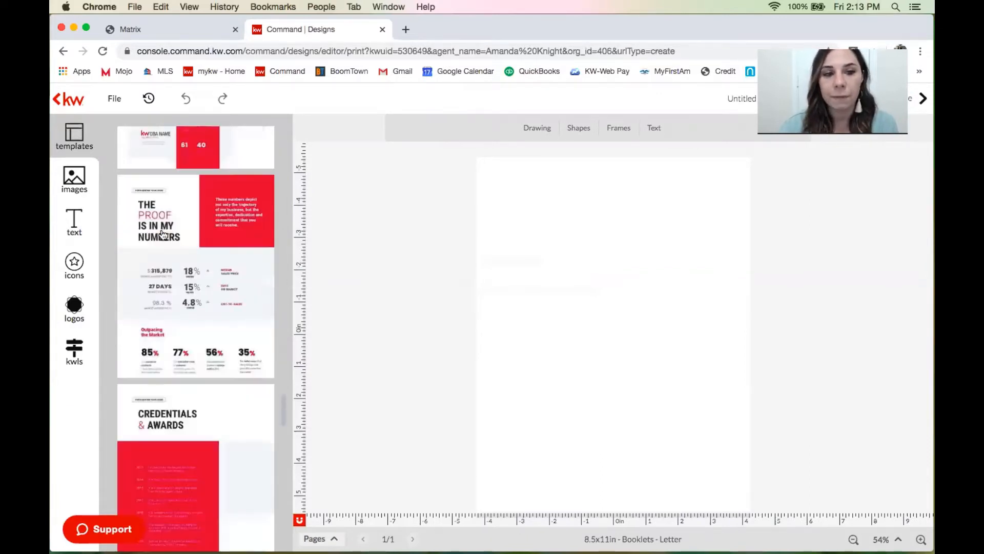
scroll(162, 234, down, 8)
scroll(162, 235, down, 10)
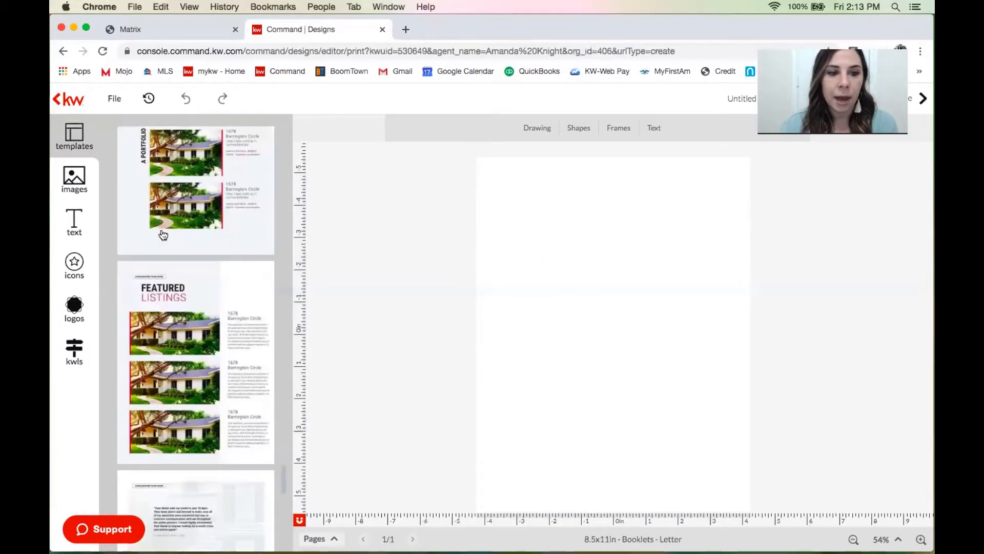
scroll(163, 234, down, 10)
scroll(159, 237, down, 5)
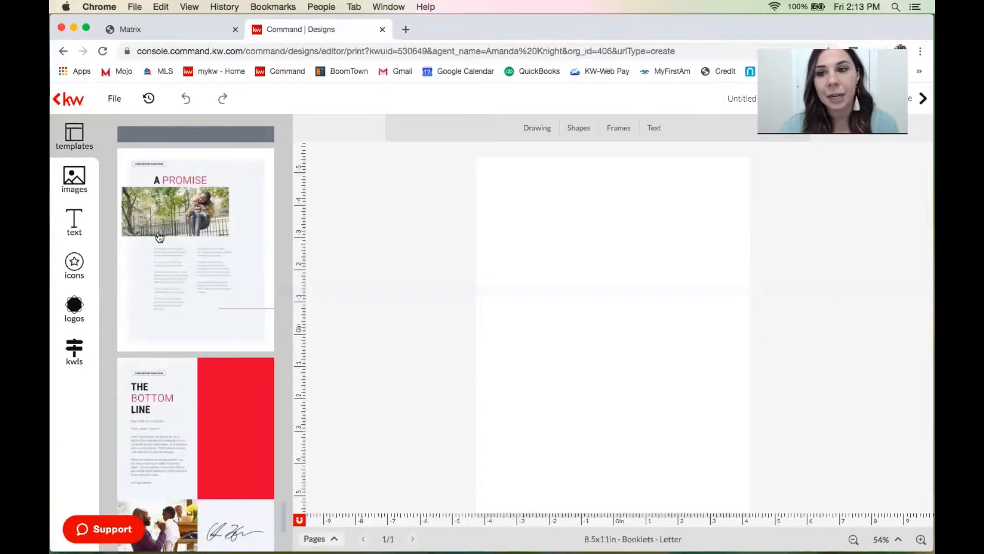
scroll(159, 237, down, 5)
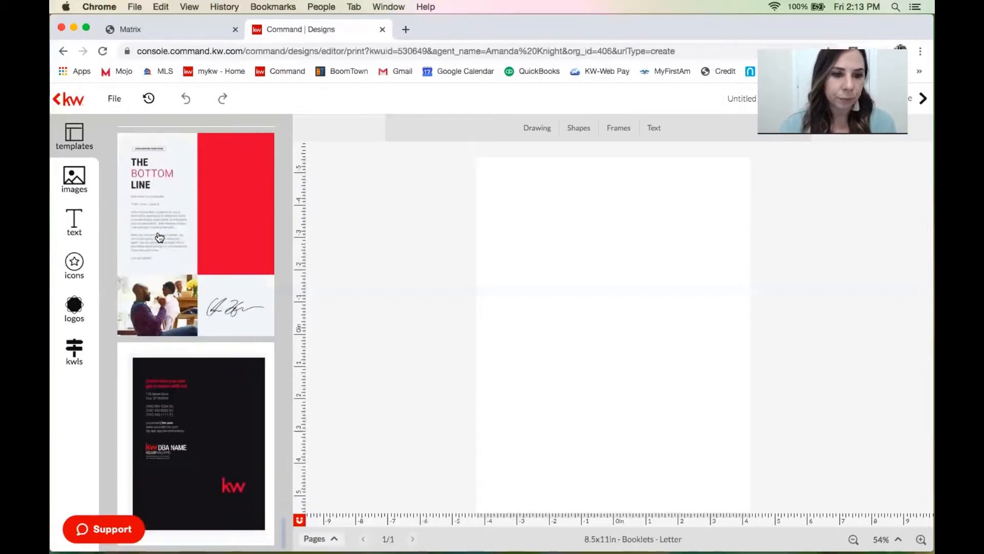
scroll(160, 237, up, 1)
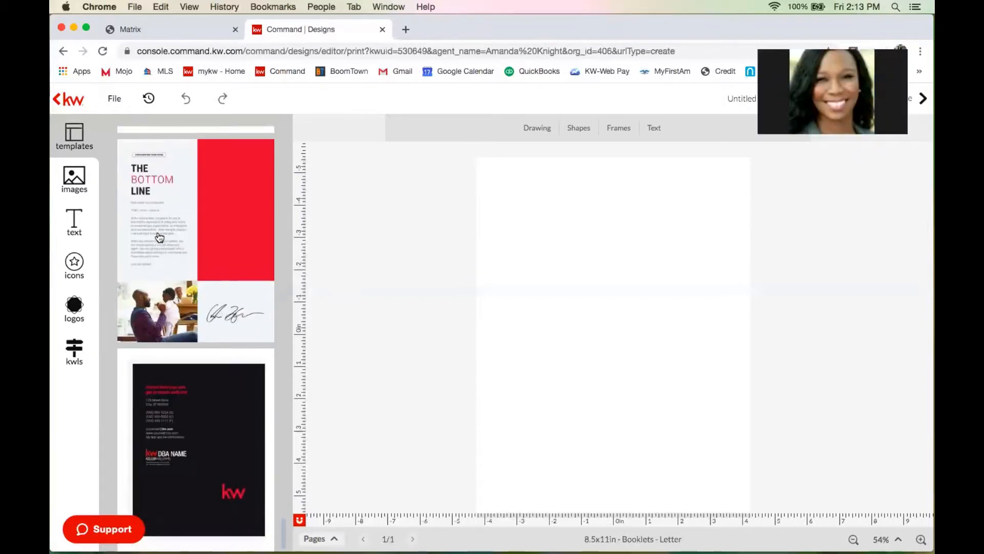
scroll(160, 237, up, 20)
mouse_move(208, 165)
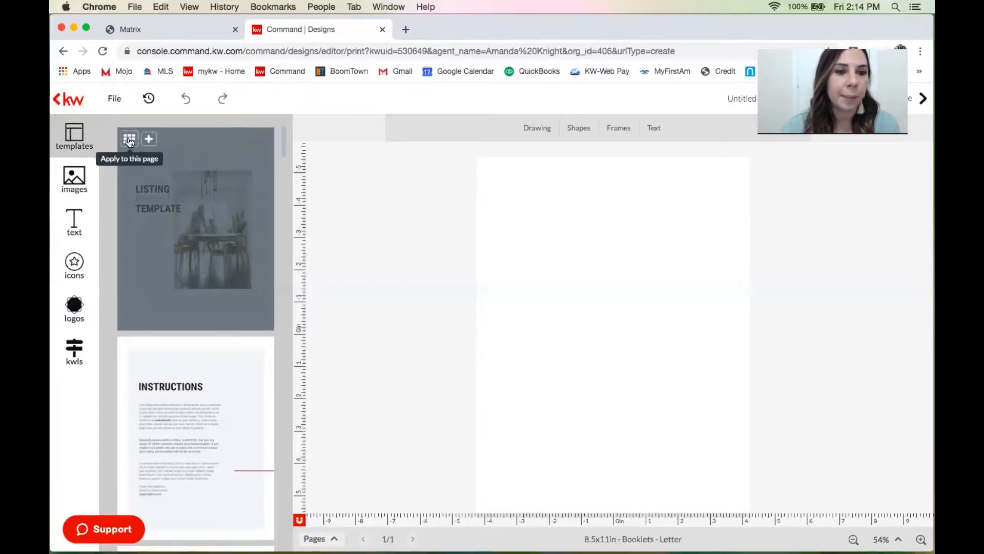
Look through the company image folders, including Lifestyle - At Home, and the image Add sources.
click(76, 183)
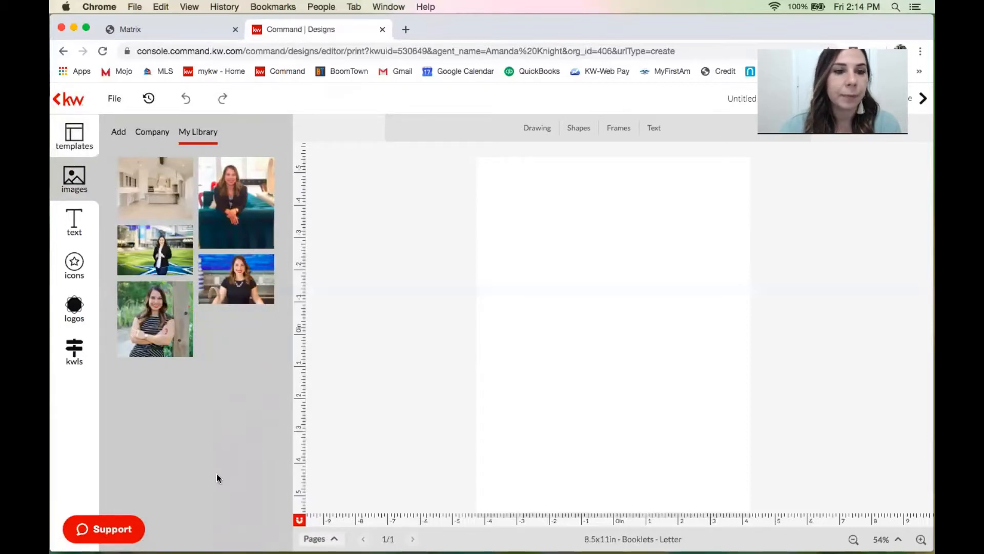
click(152, 134)
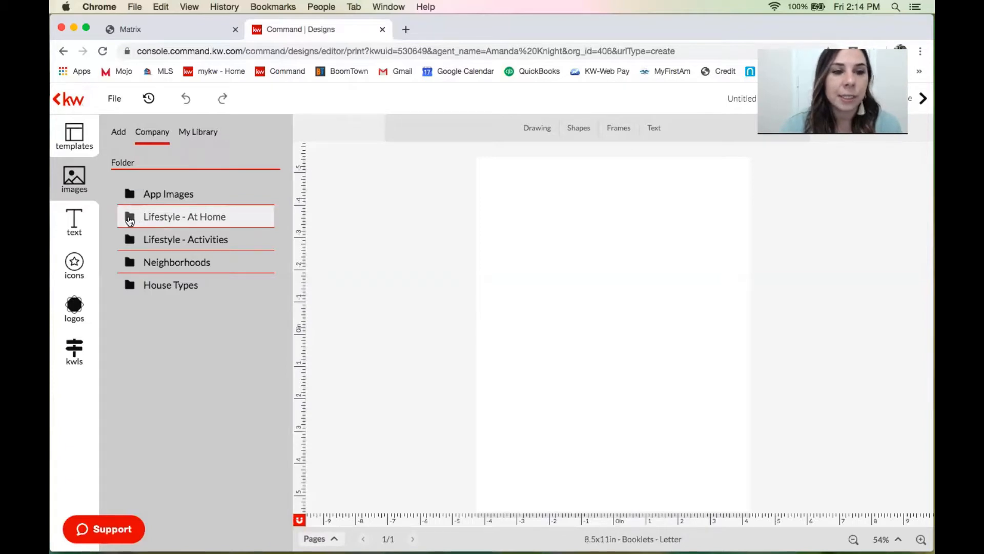
click(123, 242)
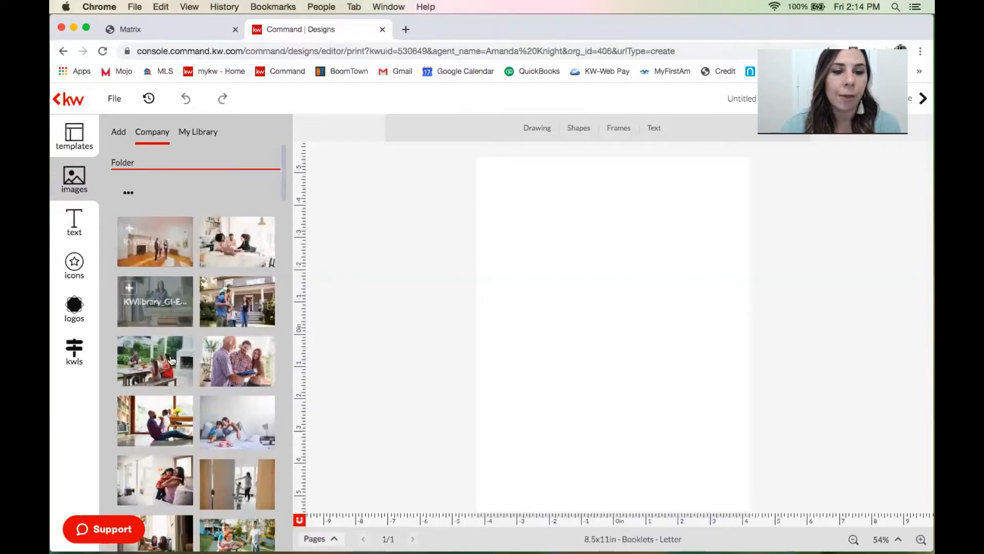
click(131, 196)
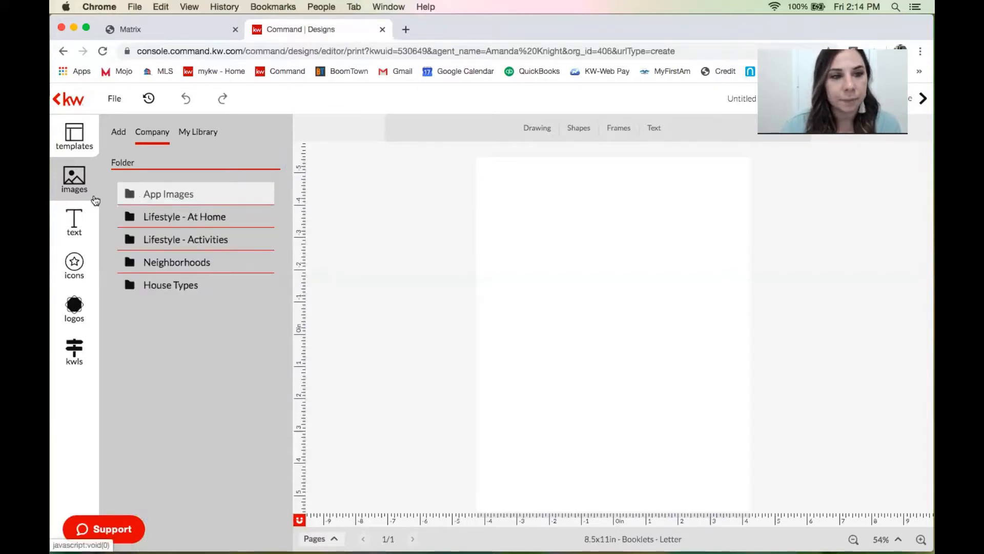
click(117, 134)
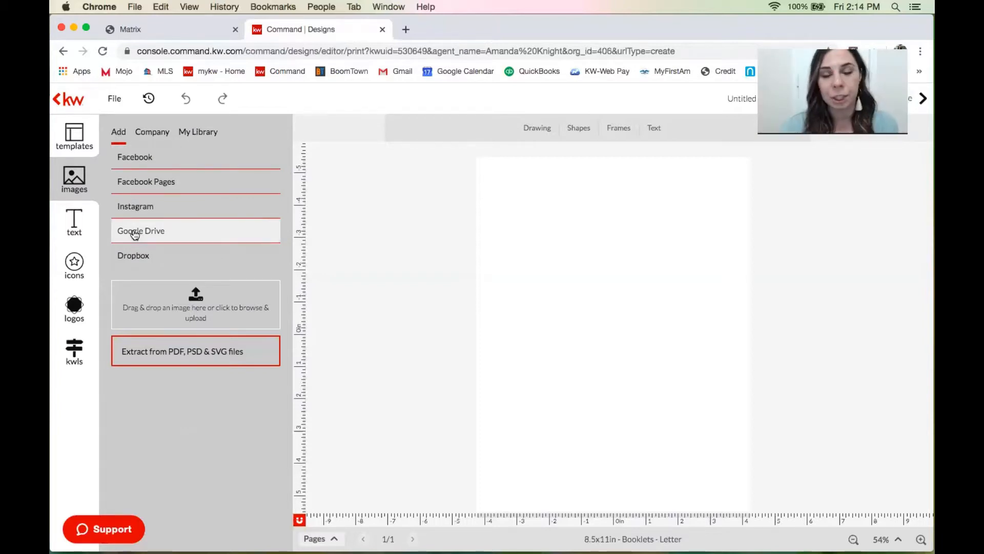
click(69, 230)
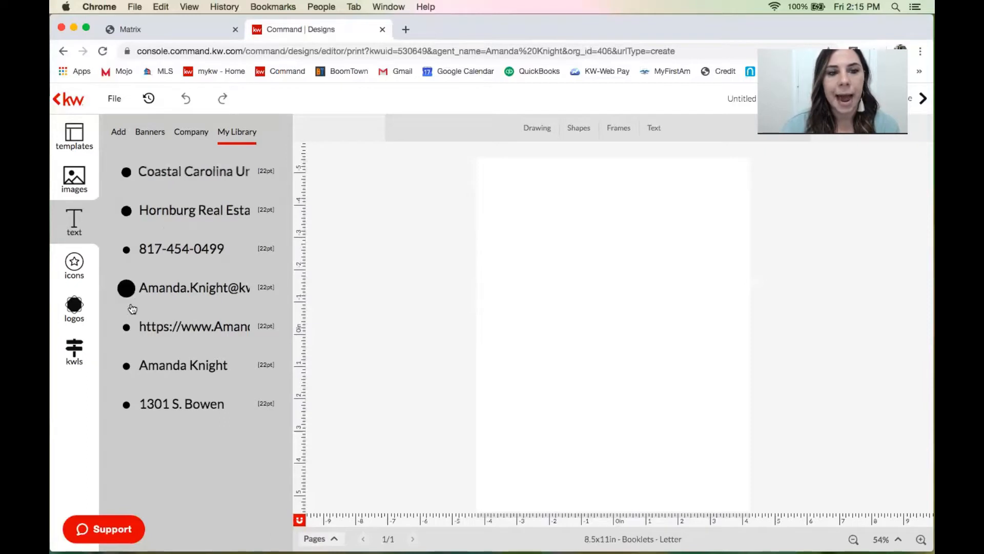
Browse the company Ownership Statement text folder and banner designs, then show the basic text styles.
click(194, 135)
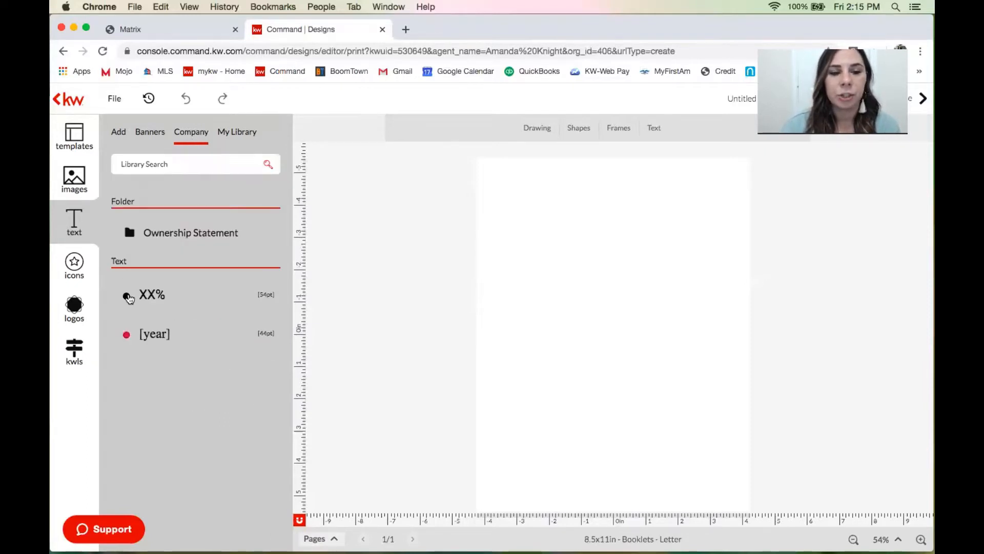
click(149, 230)
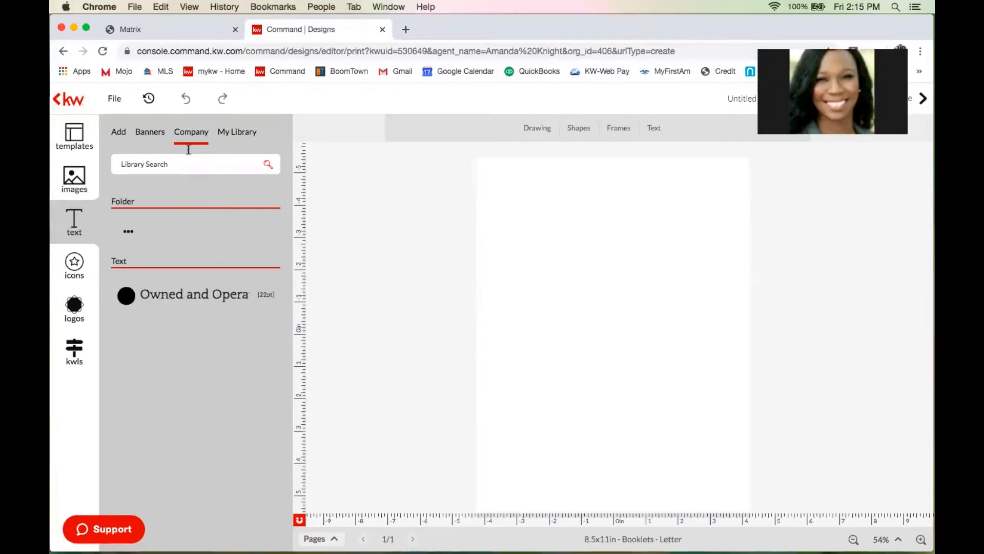
click(160, 139)
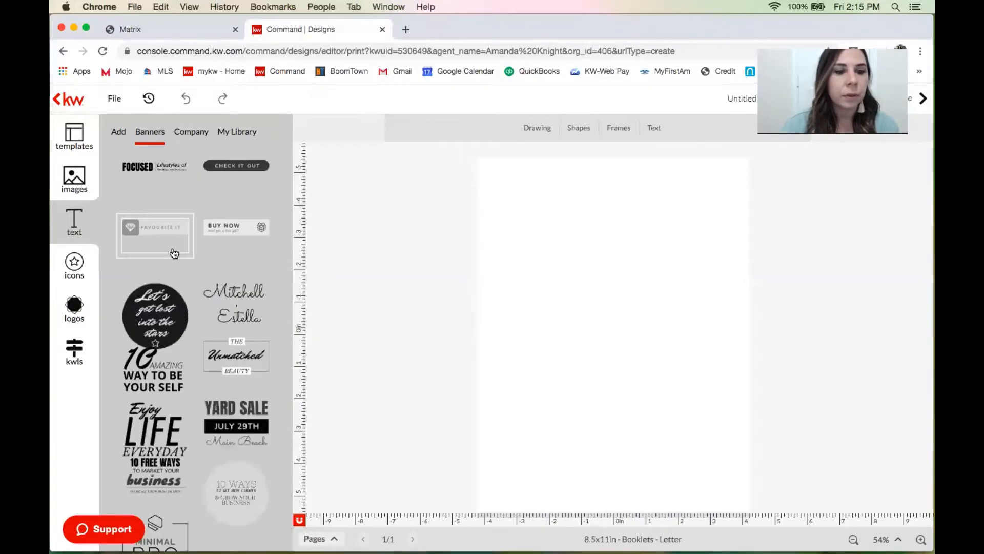
scroll(170, 320, down, 2)
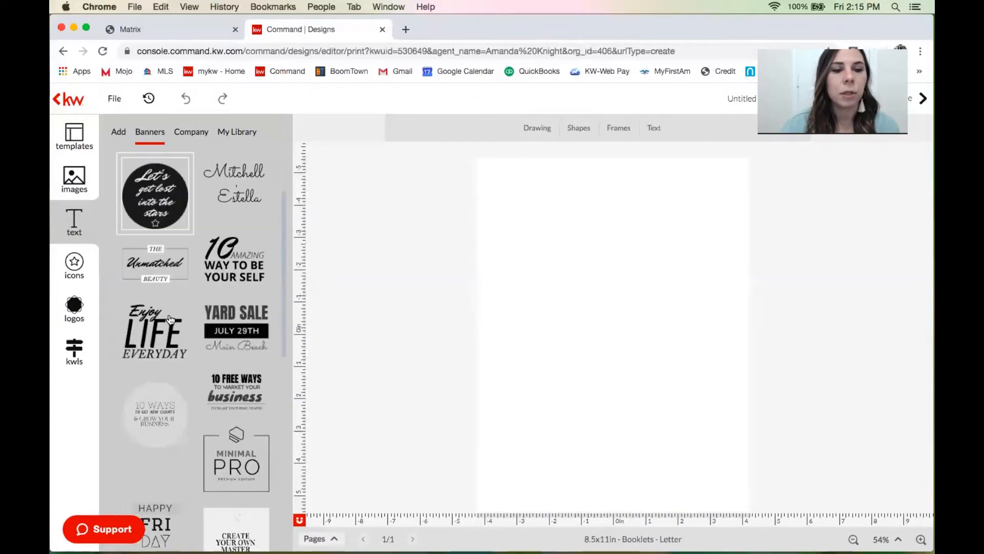
scroll(171, 320, down, 5)
scroll(171, 320, down, 1)
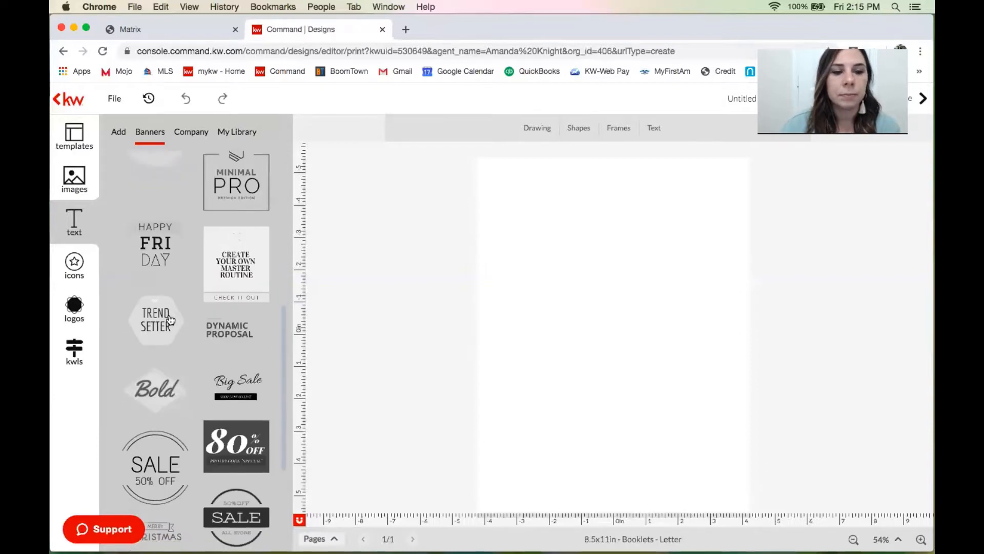
scroll(171, 320, down, 5)
scroll(170, 320, up, 10)
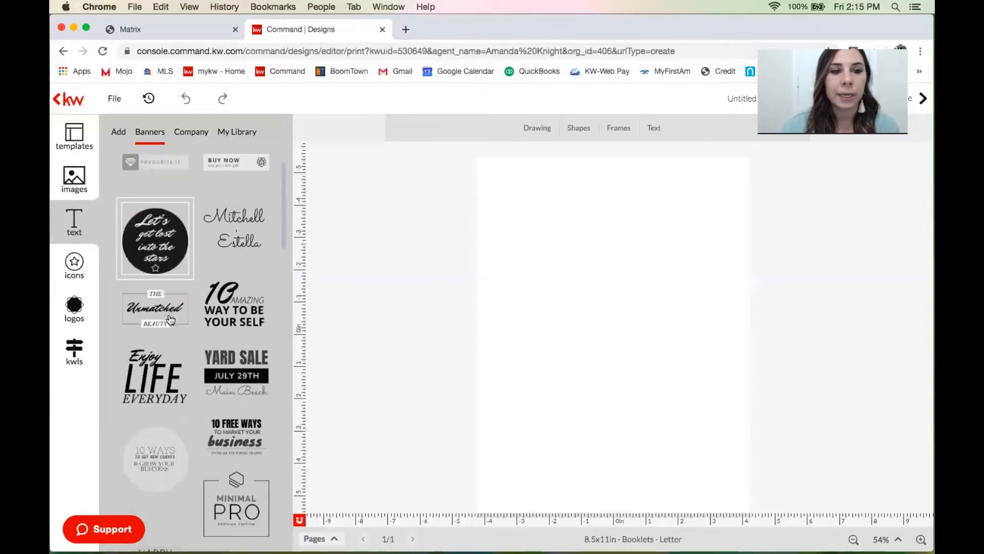
scroll(171, 320, up, 3)
click(121, 135)
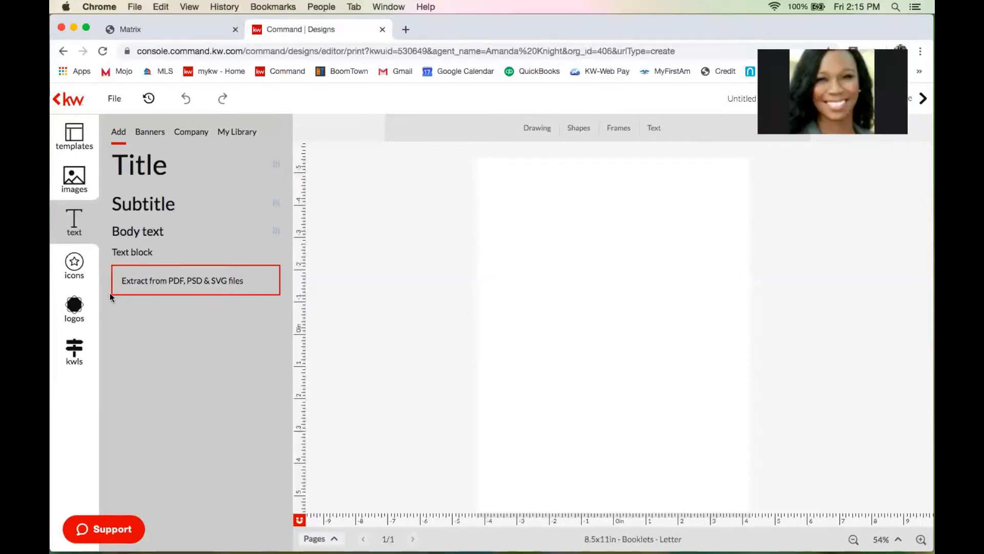
click(86, 266)
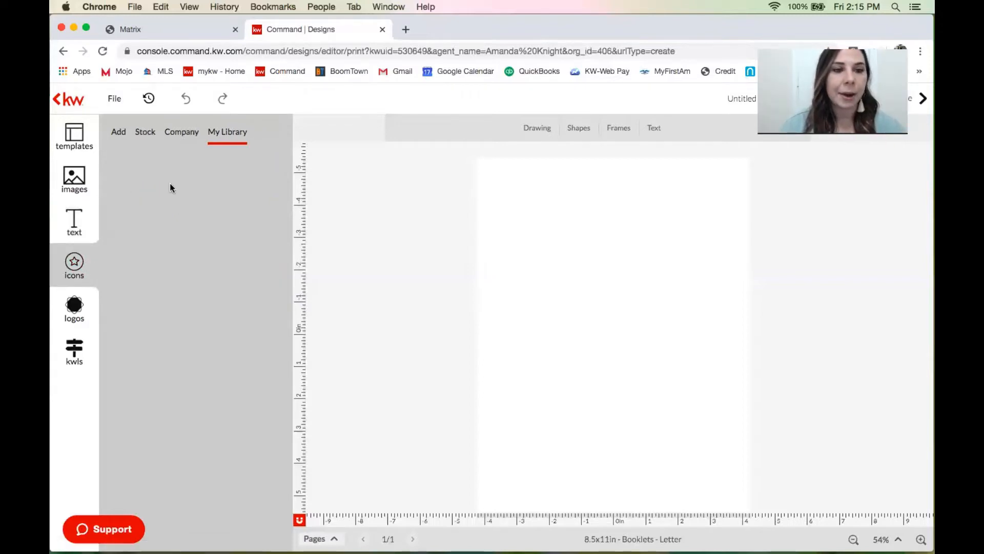
Browse the company contact icons and the stock icon collection, then show the logos library.
click(191, 135)
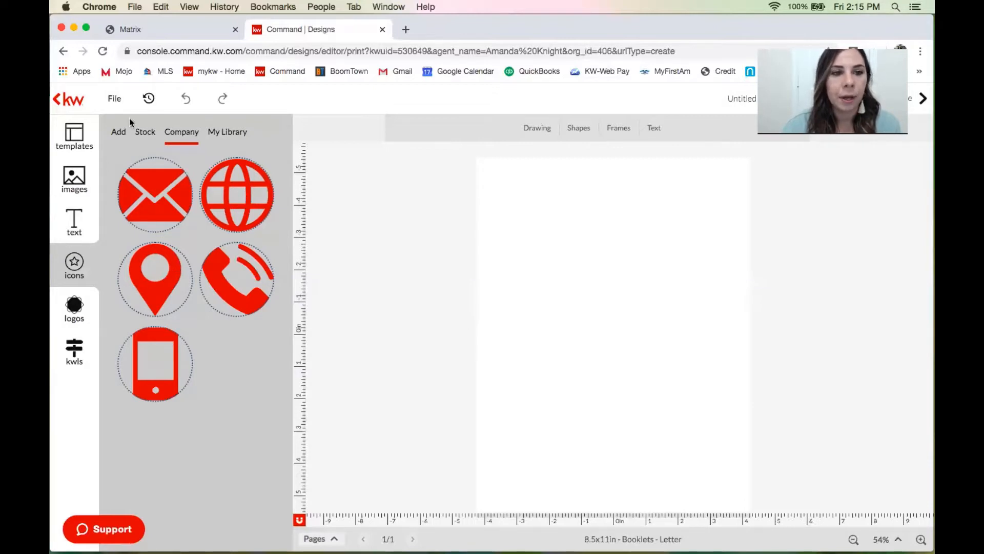
click(146, 134)
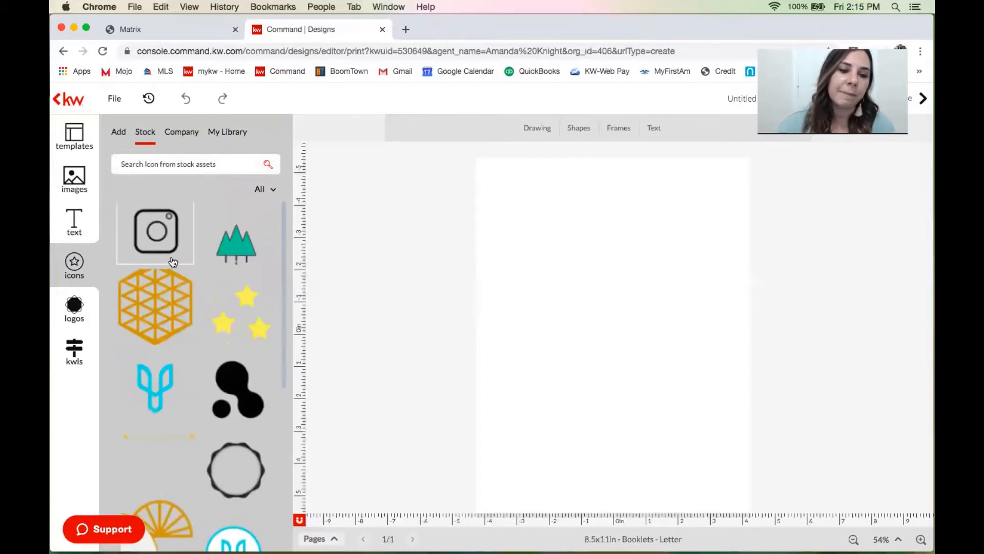
scroll(173, 262, down, 5)
scroll(173, 262, down, 5)
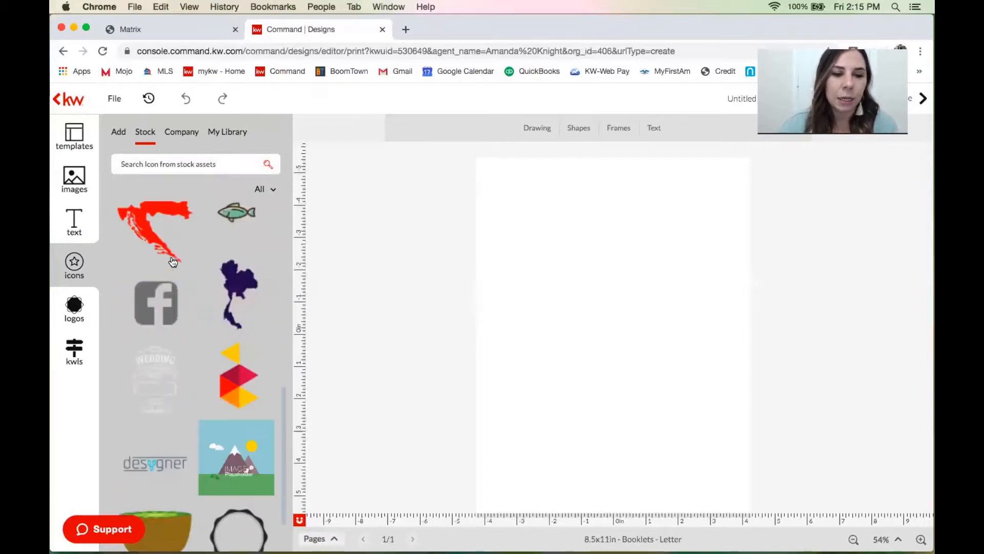
scroll(173, 261, down, 3)
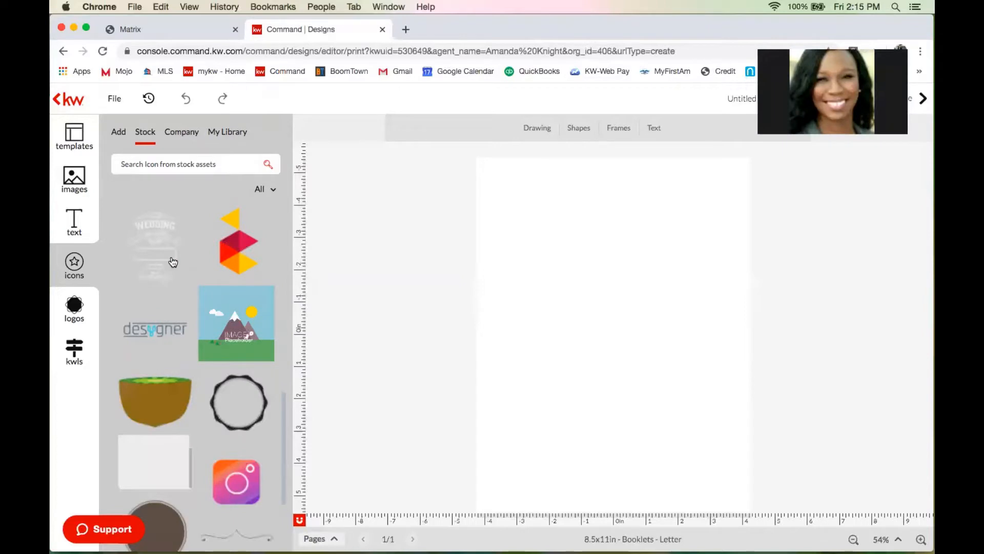
scroll(173, 262, down, 5)
click(89, 302)
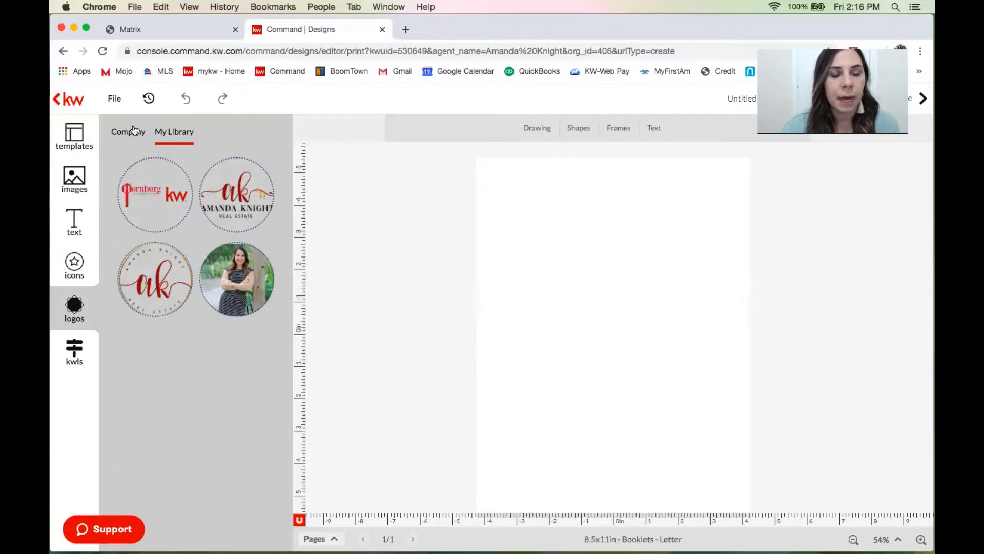
Show the company logo folders and look inside the KW DBA folder.
click(134, 130)
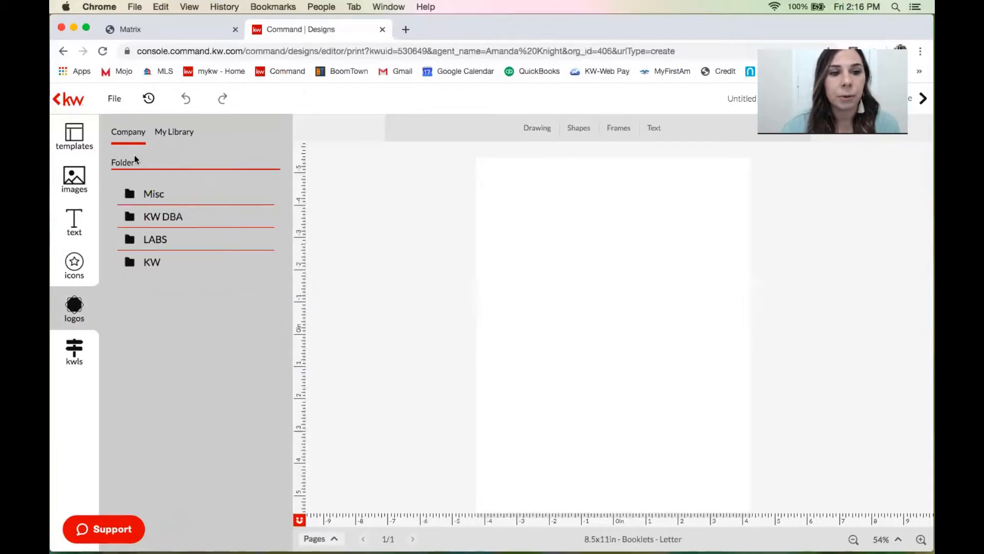
click(146, 265)
click(145, 210)
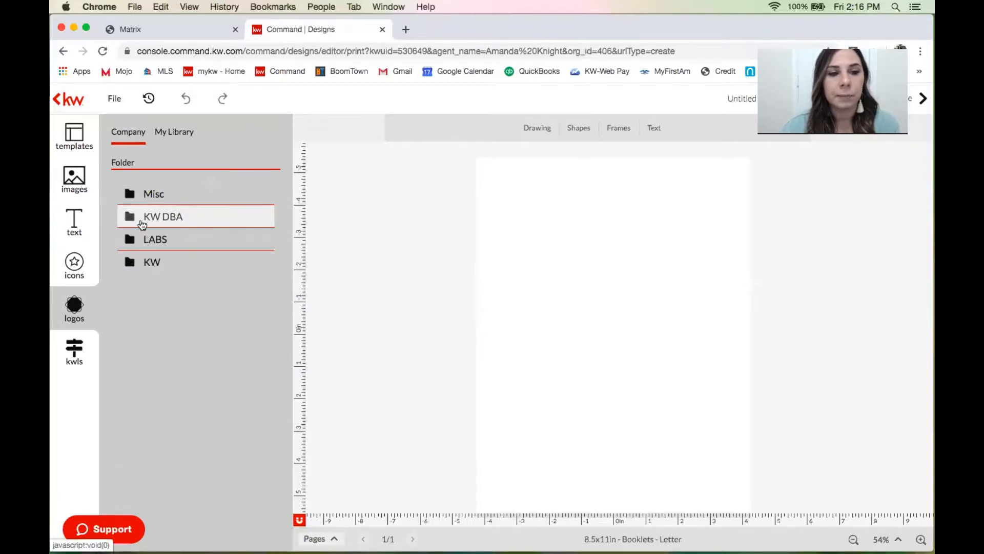
click(128, 243)
double_click(131, 220)
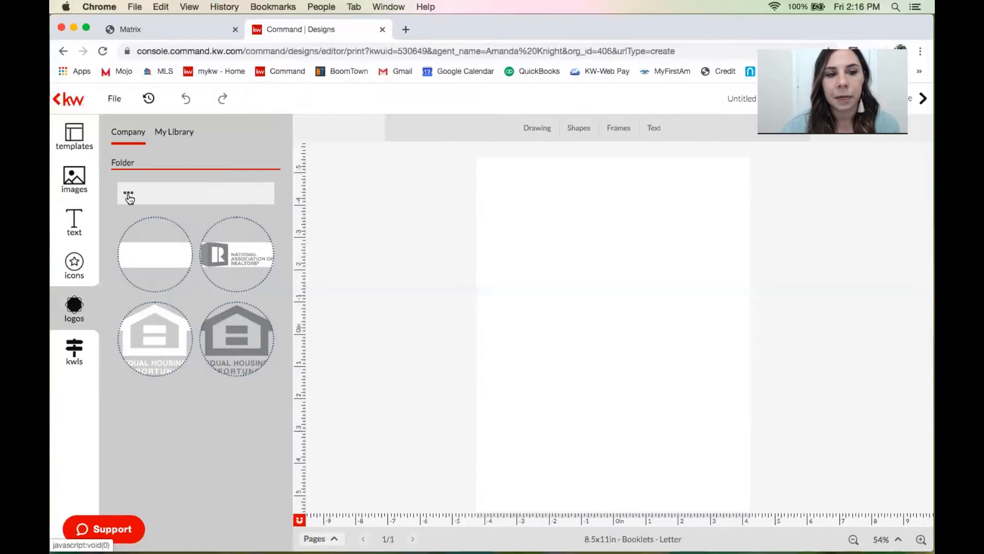
click(129, 197)
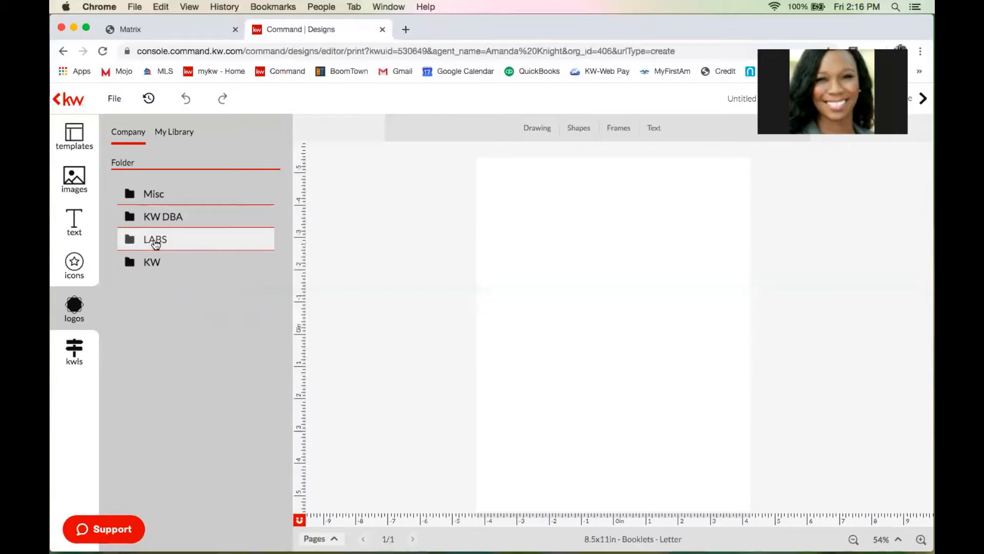
Browse the KW logo folder, then bring up the KW listing search.
click(152, 261)
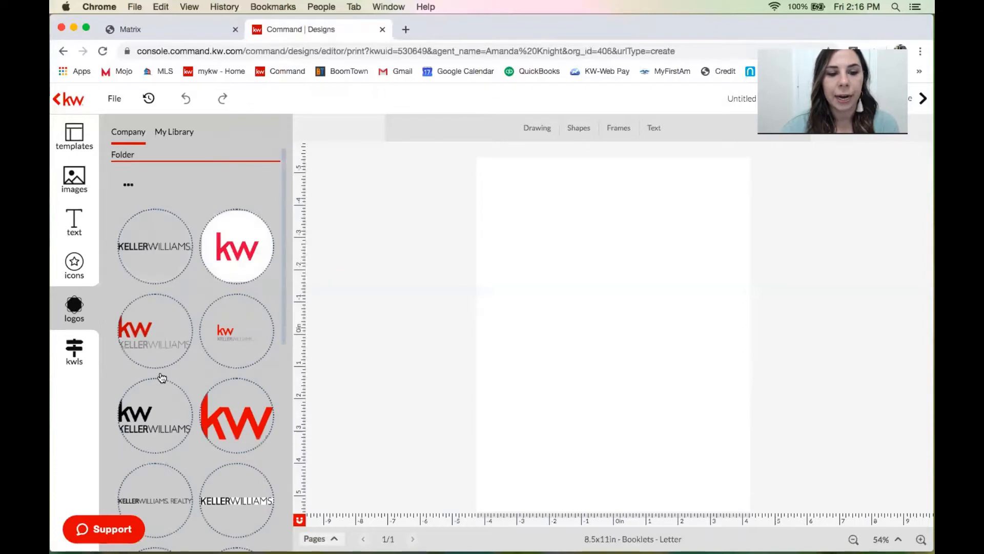
scroll(162, 378, down, 1)
scroll(162, 378, down, 10)
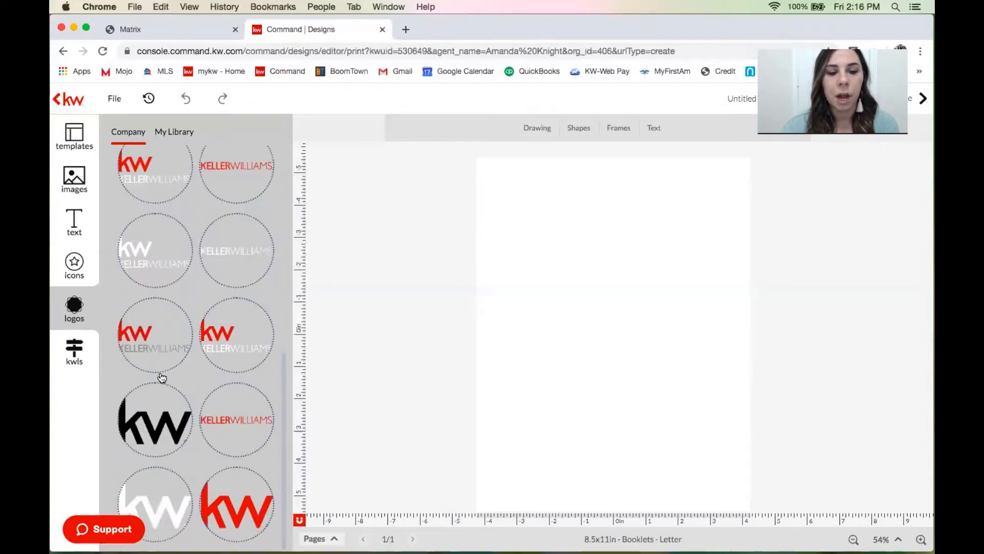
scroll(162, 377, up, 10)
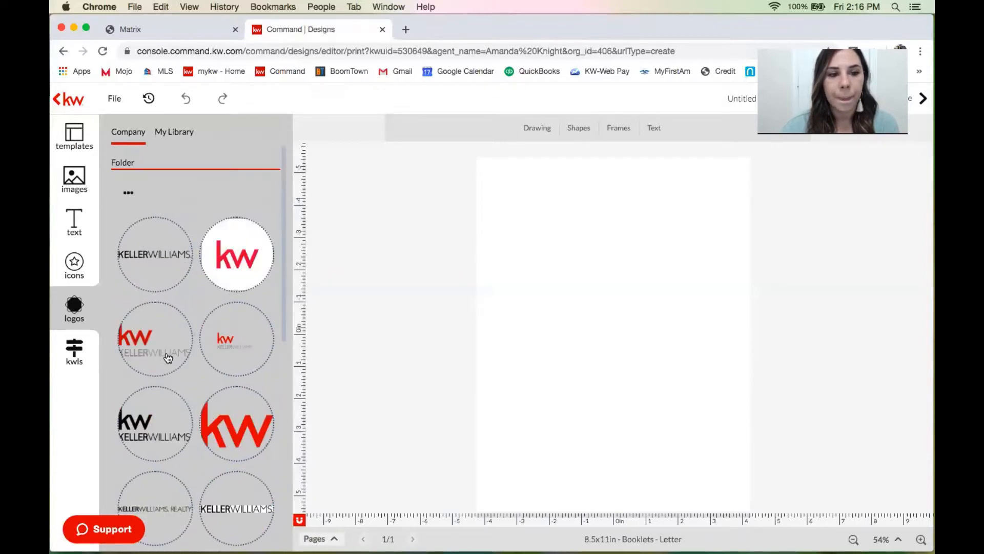
click(72, 353)
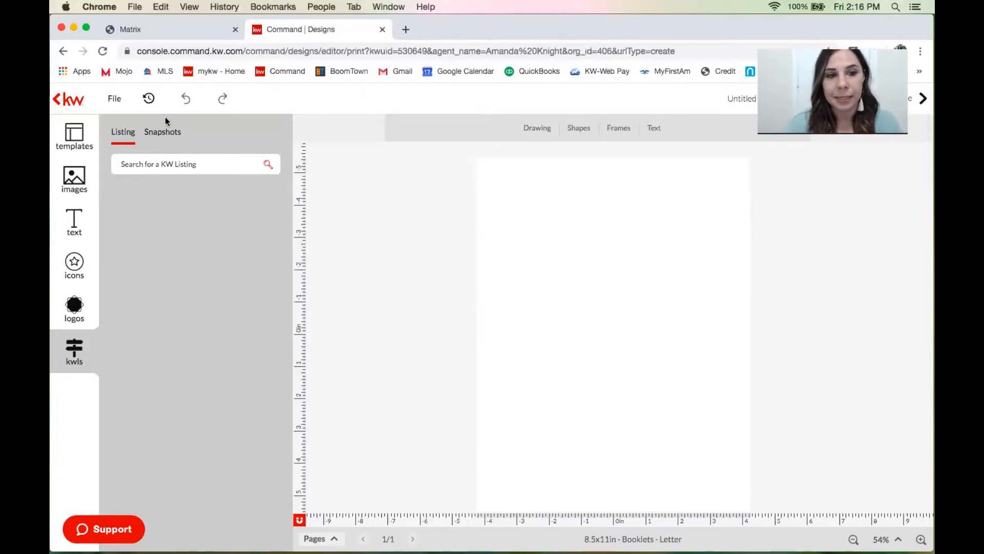
Switch the kwls panel to the Snapshots tab for neighborhood-name searches.
click(162, 134)
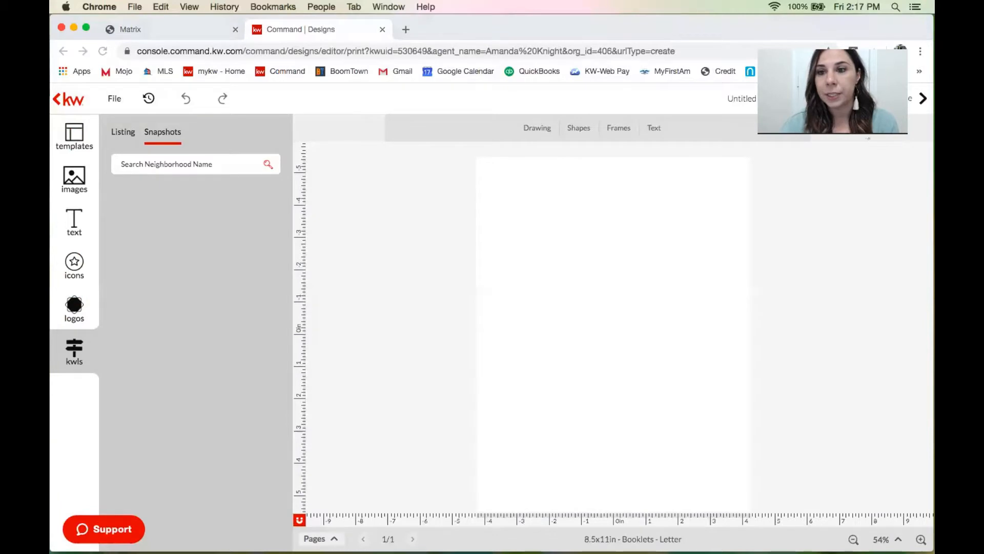
Rename the Untitled booklet to 'ListingPr' and save the change.
click(748, 98)
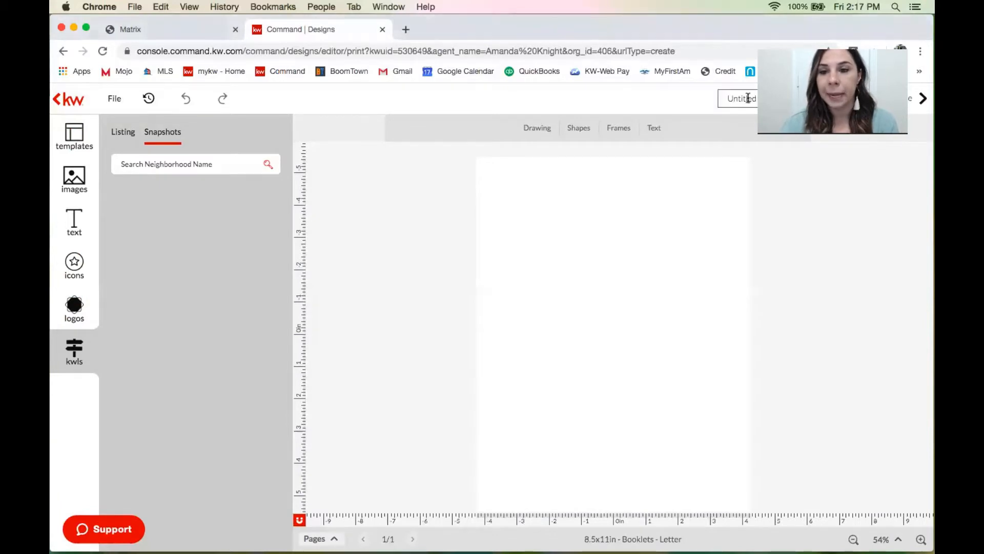
double_click(748, 98)
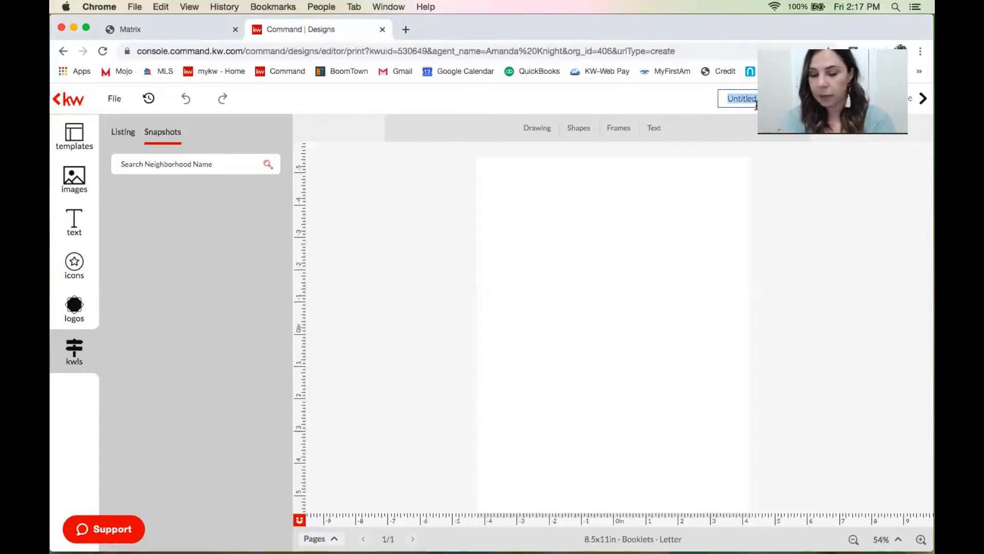
text(ListingPr)
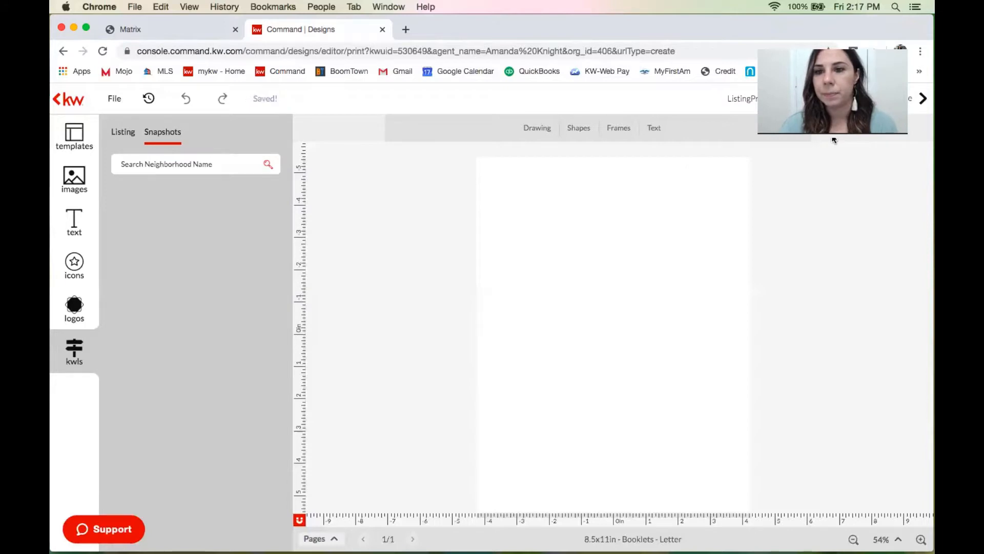
click(857, 129)
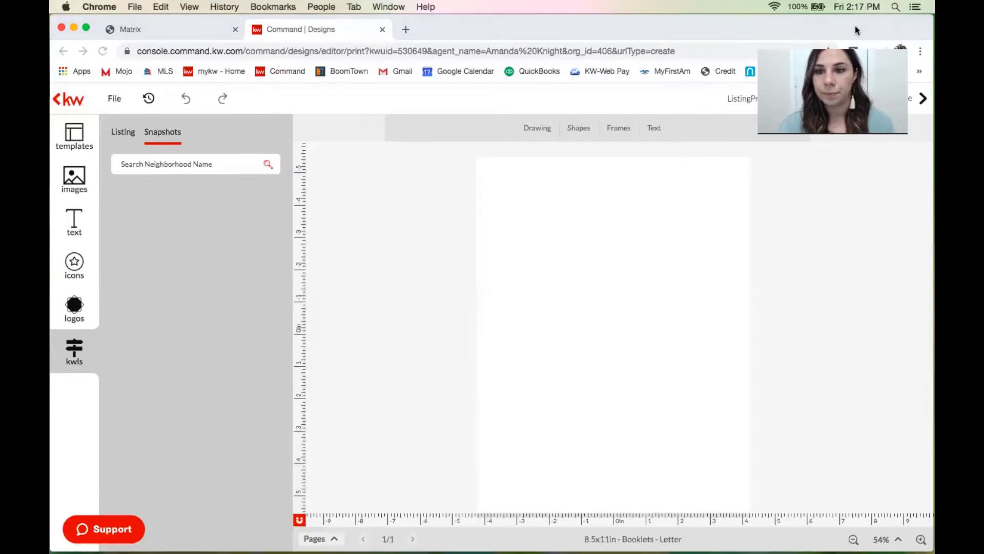
Insert the Listing Presentation Template cover from the templates list as the booklet's second page.
click(76, 134)
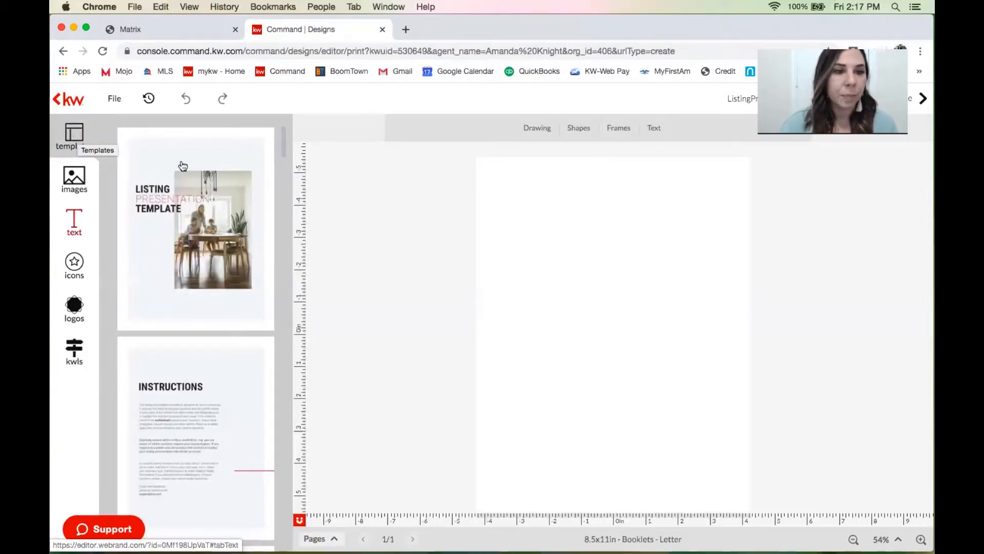
mouse_move(150, 143)
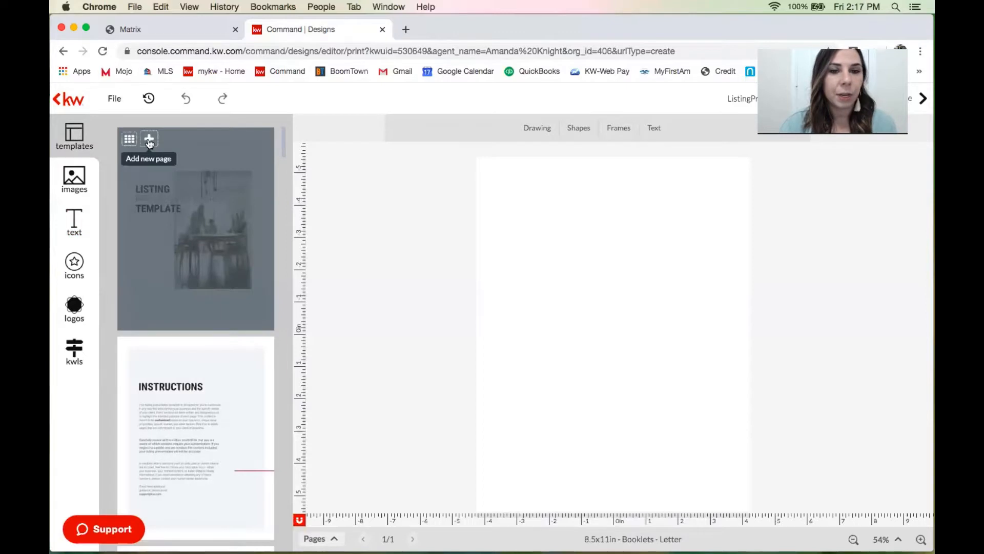
click(149, 143)
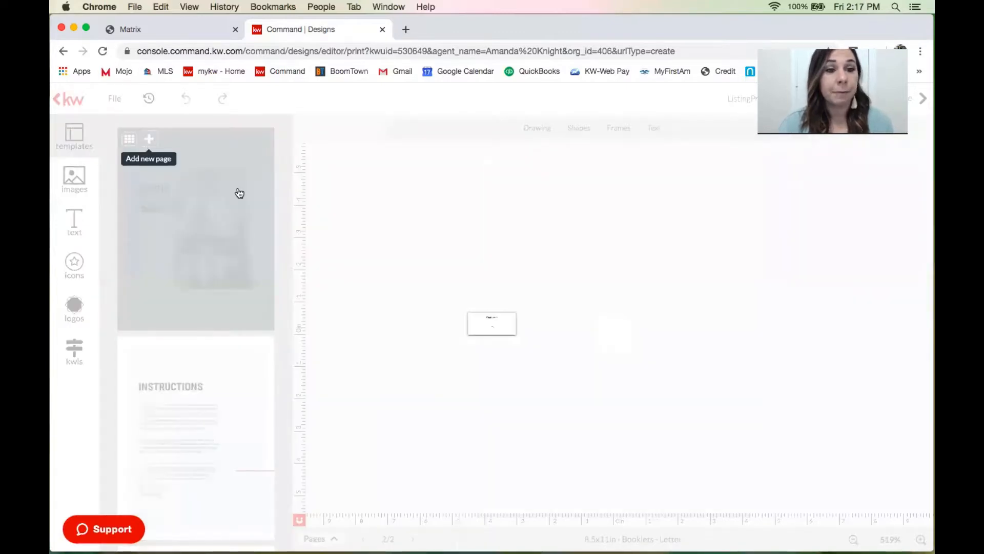
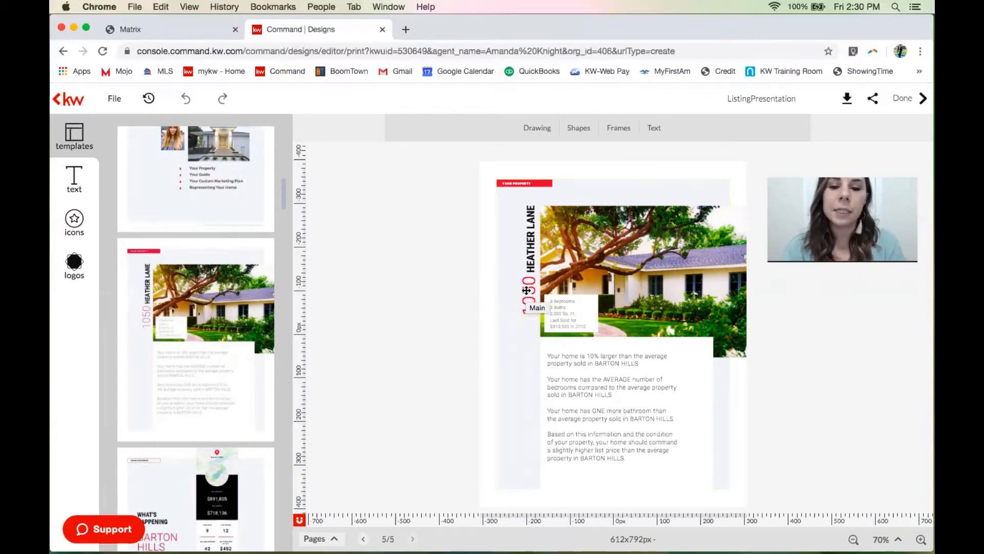
double_click(527, 290)
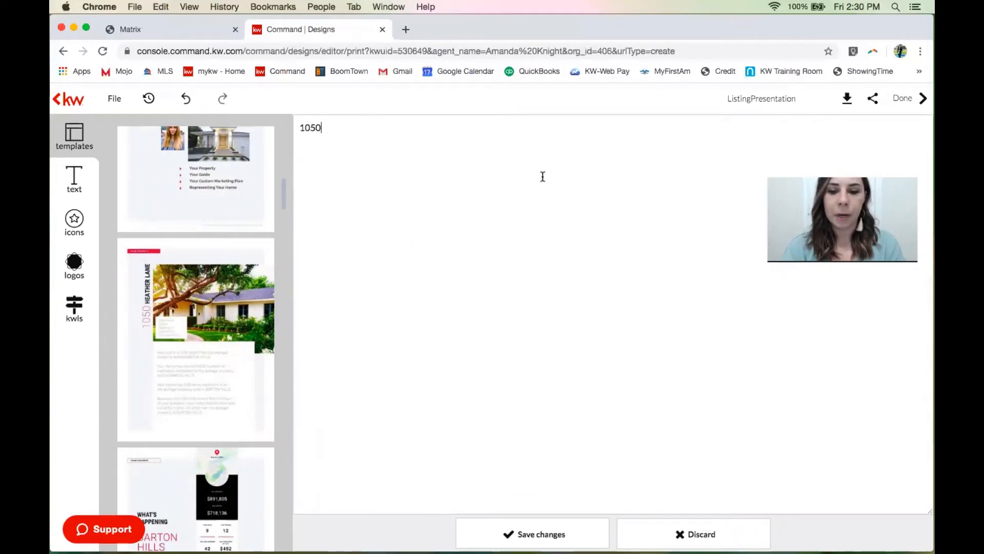
key(super+a)
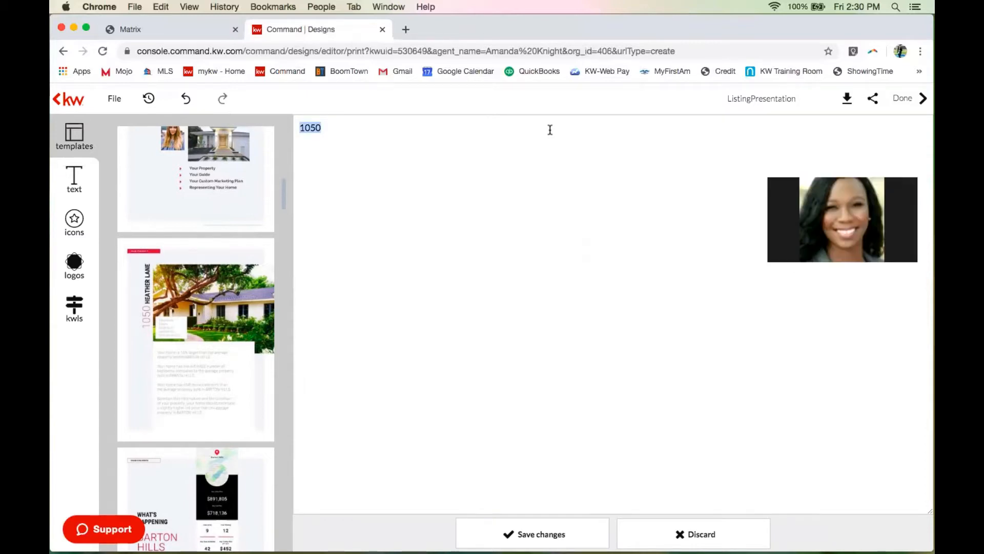
text(1234)
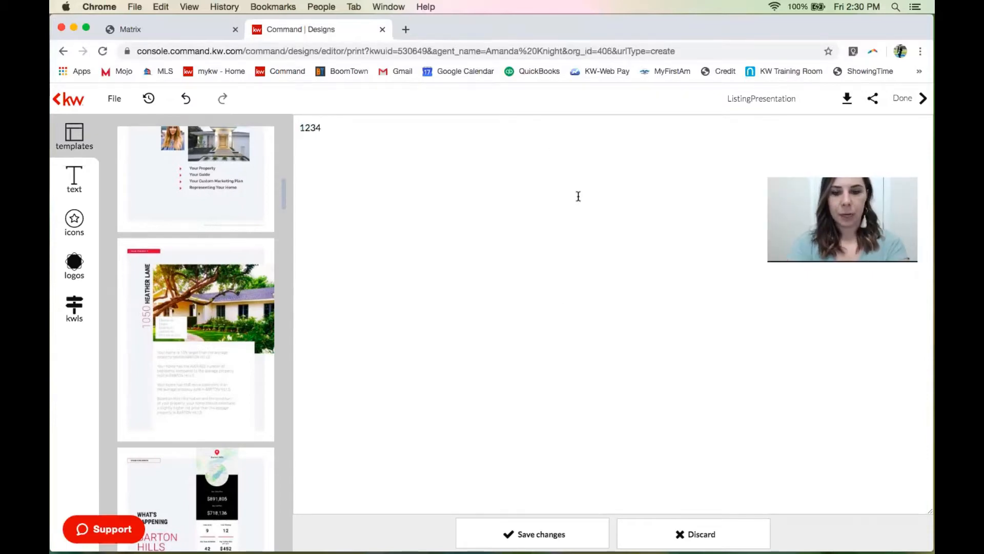
click(517, 534)
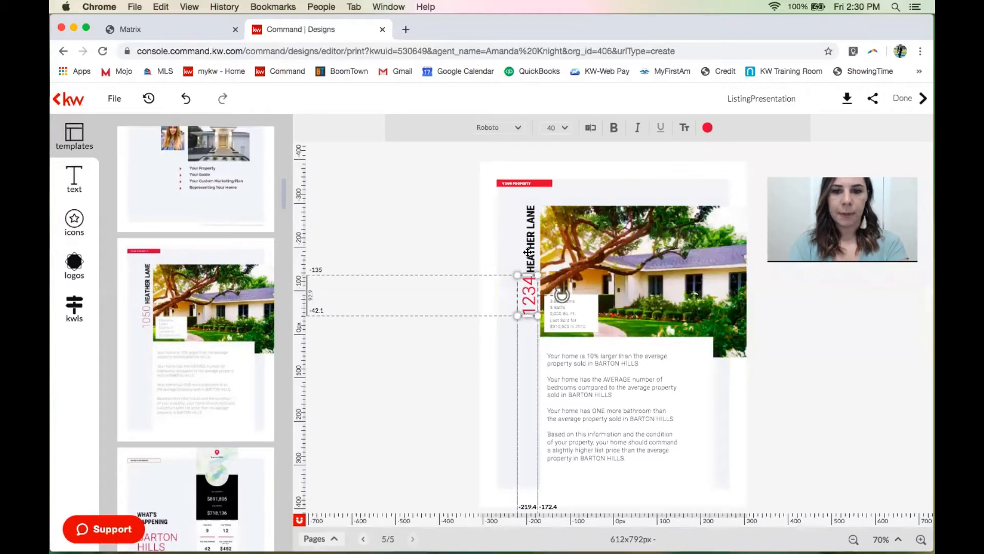
Replace the street name HEATHER LANE with MAIN STREET and save it.
double_click(528, 252)
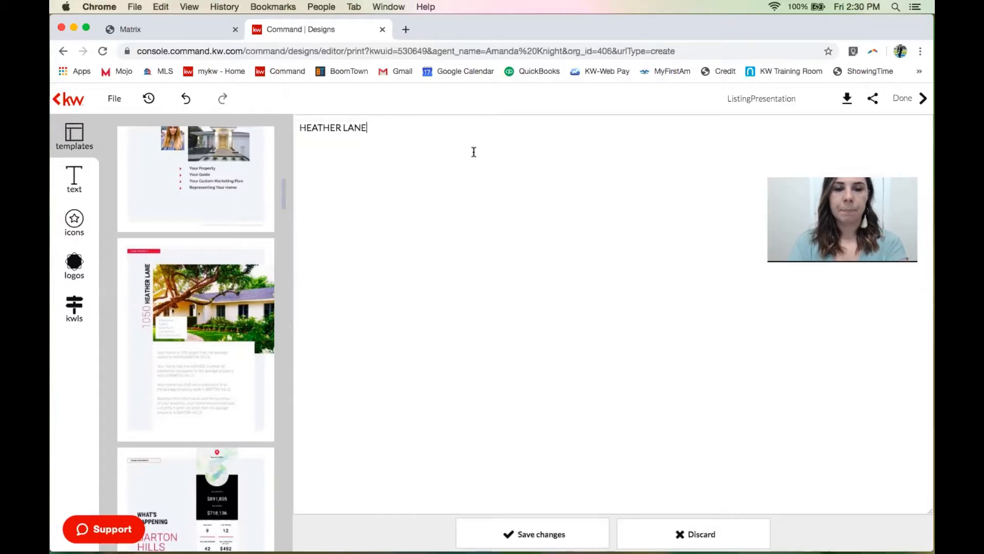
key(super+a)
text(M)
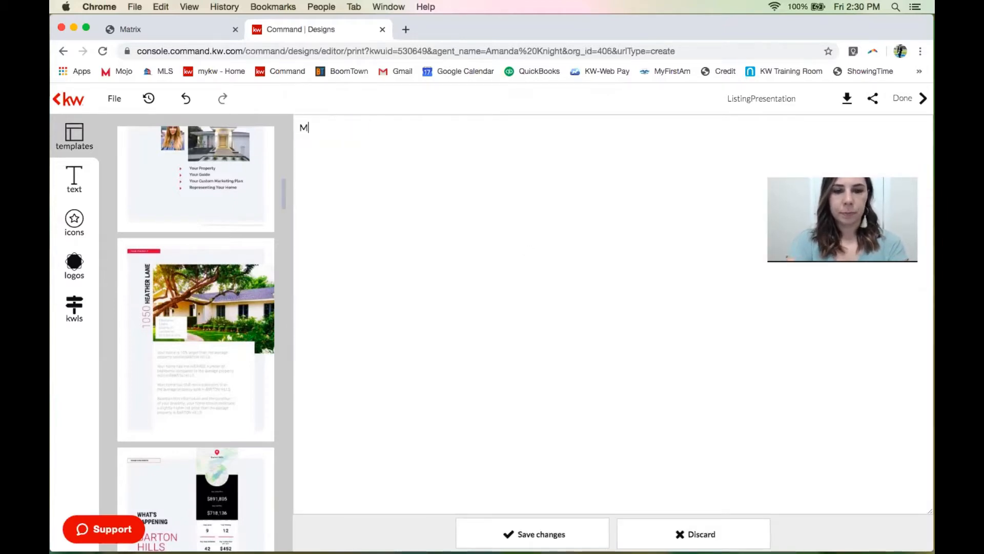
text(AIN STREET)
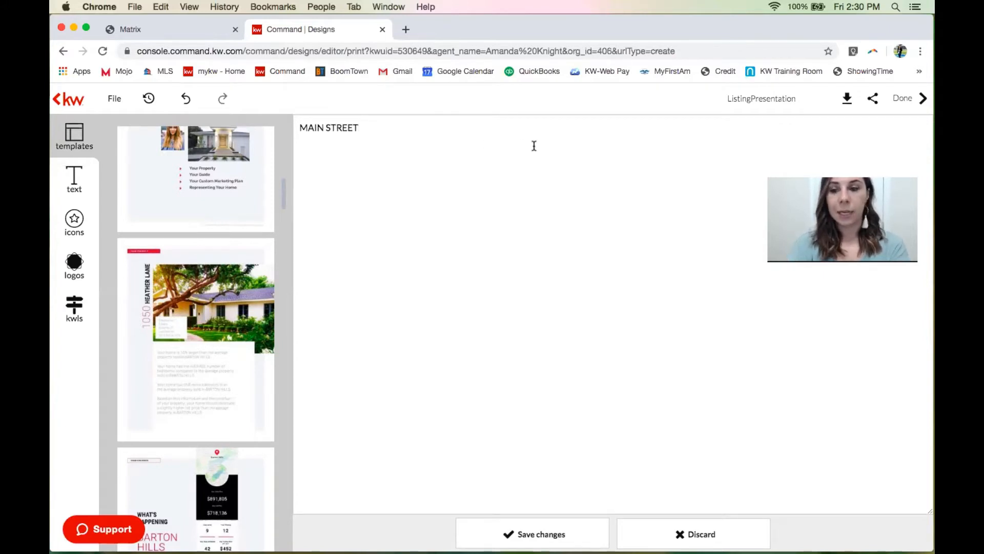
click(512, 528)
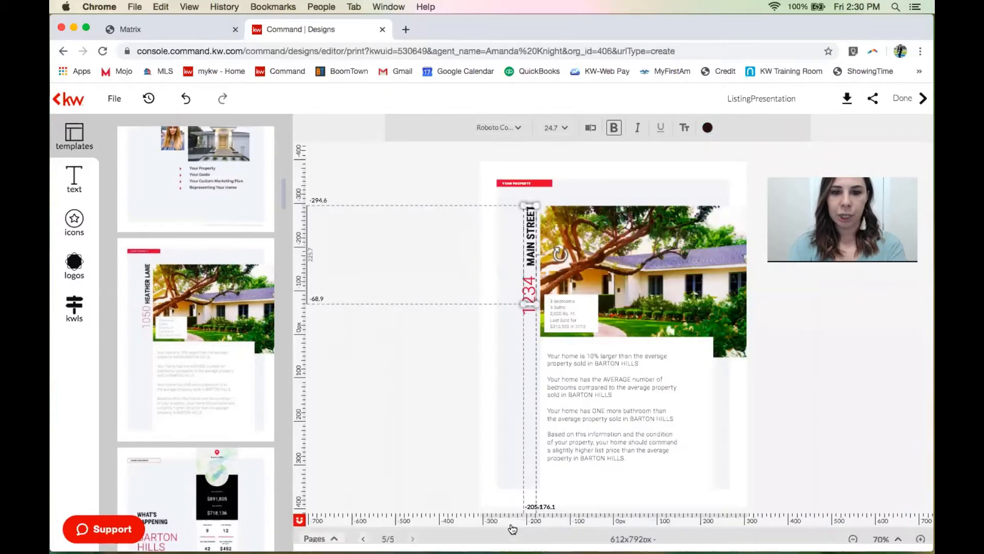
Zoom the page to about 106% with the 3 Bedrooms, 3 Baths, 2,000 Sq. Ft. box in view.
click(410, 377)
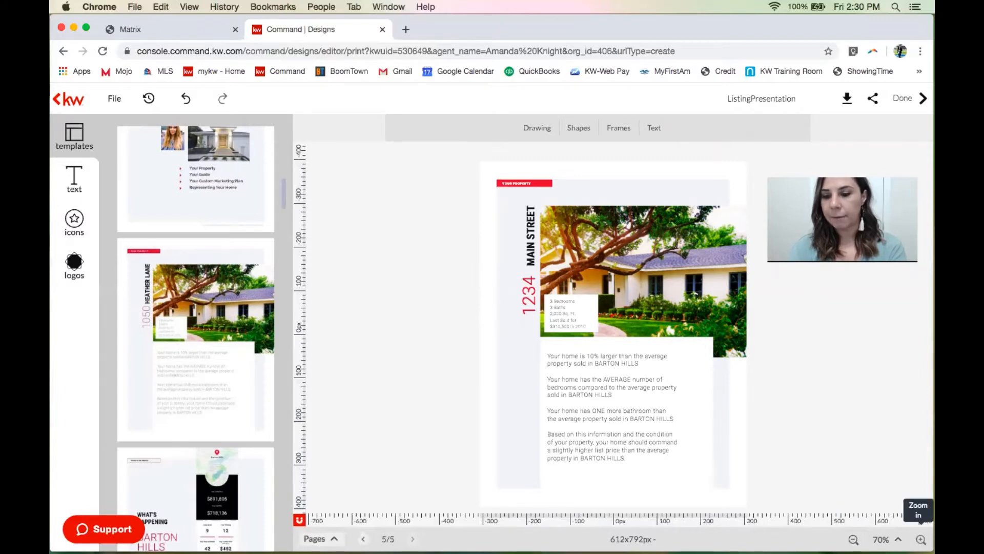
click(922, 539)
click(921, 539)
click(921, 539)
click(921, 540)
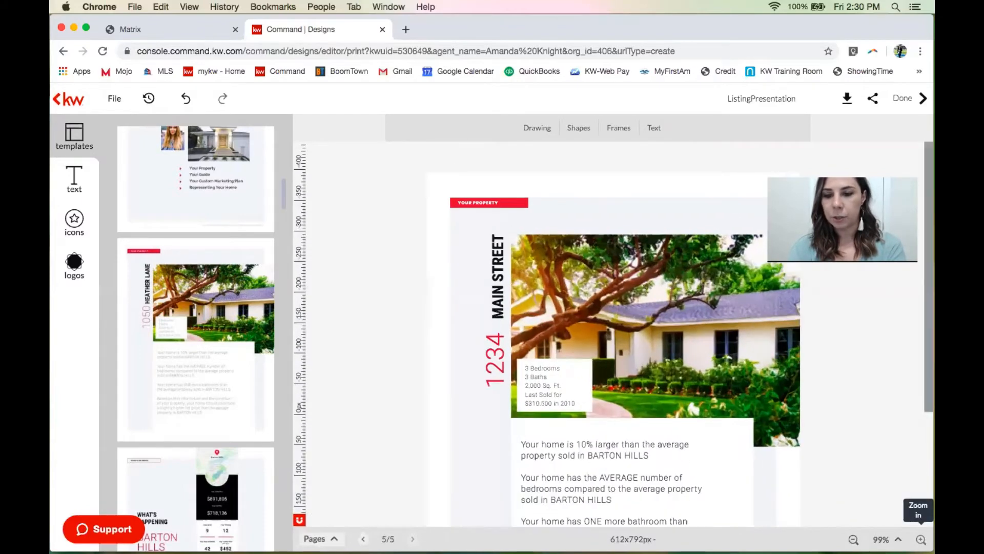
click(922, 539)
scroll(835, 429, down, 3)
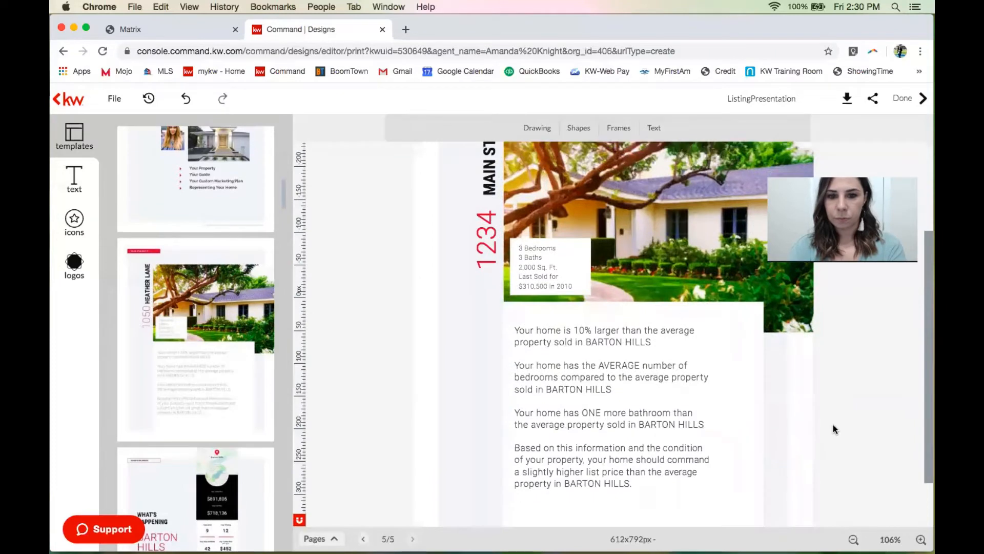
scroll(833, 427, up, 1)
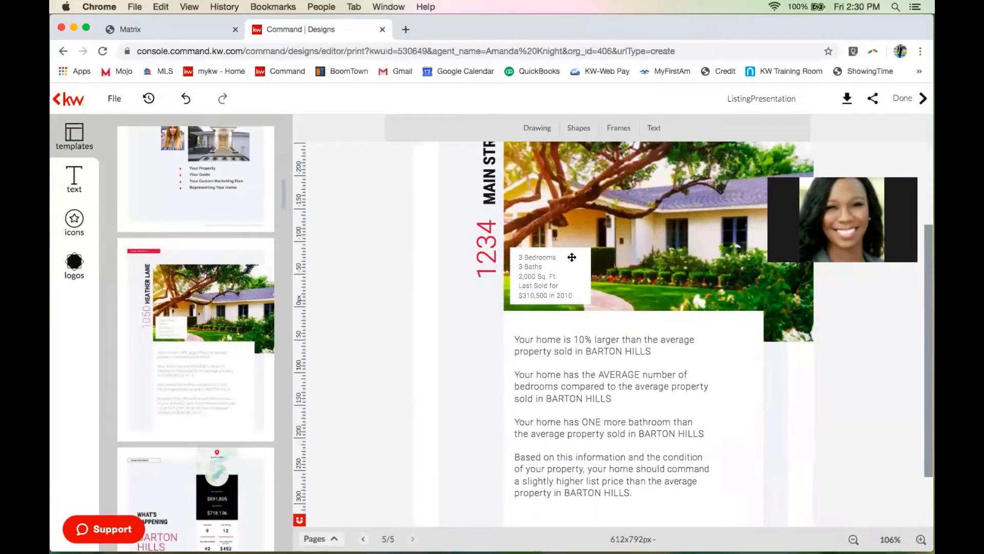
Change the bath count in the stats box from 3 to 2.5.
click(548, 256)
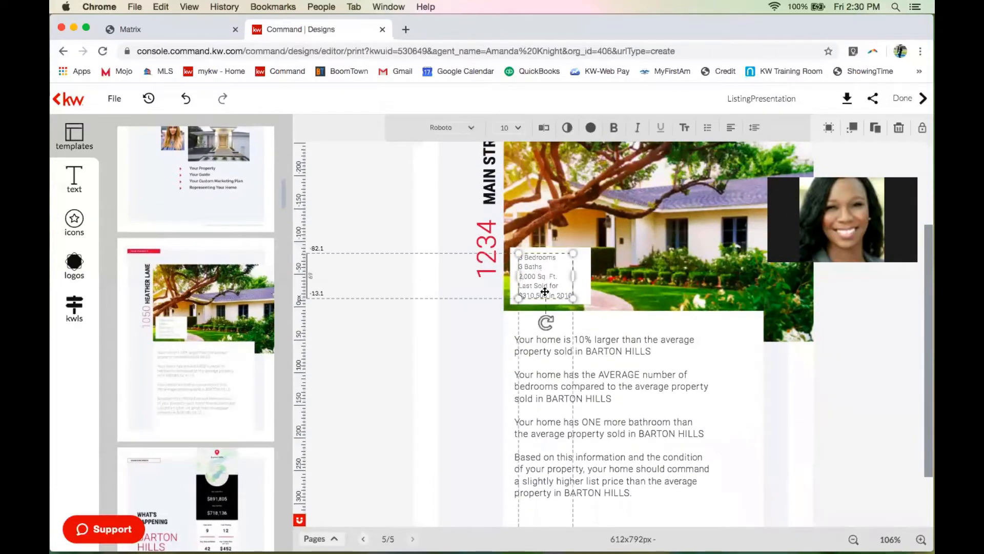
click(545, 288)
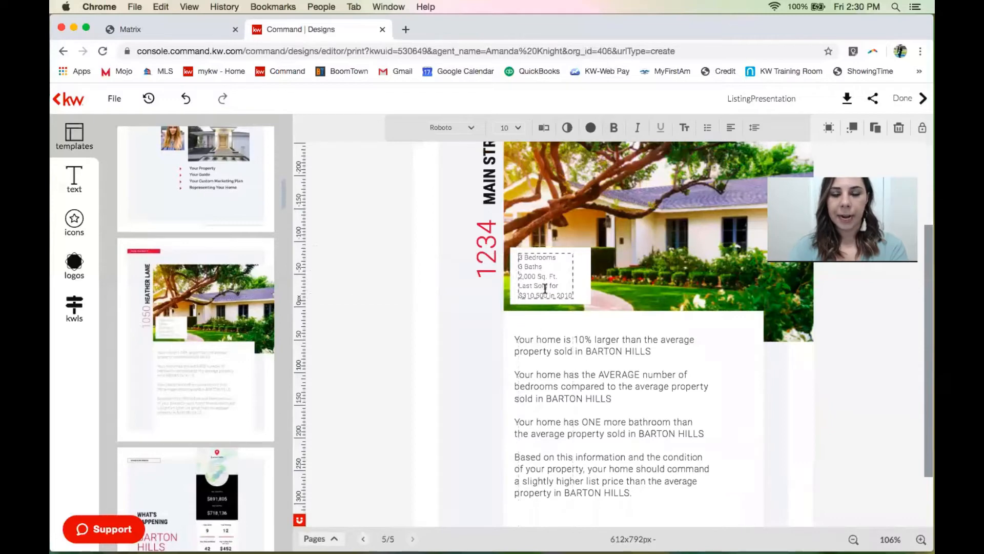
click(542, 284)
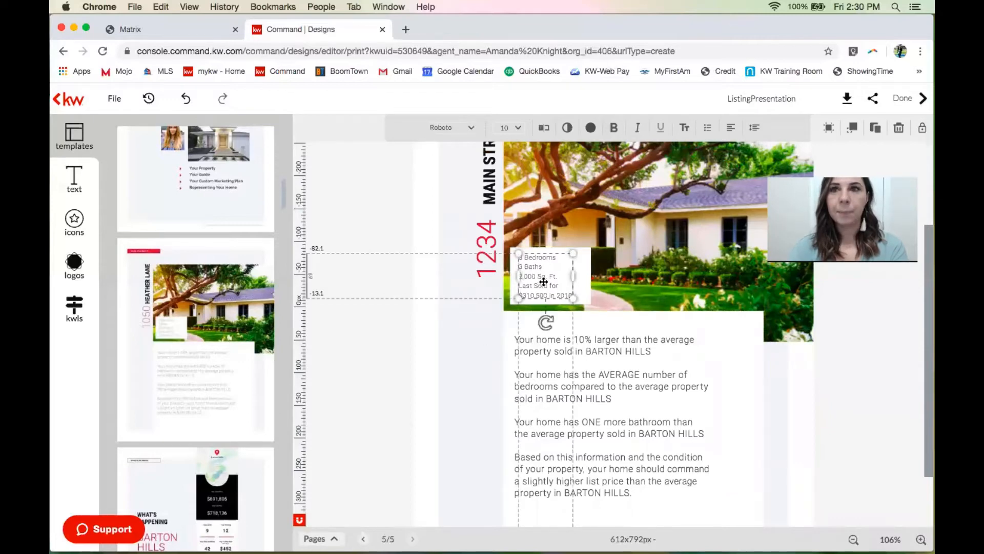
click(441, 341)
click(395, 351)
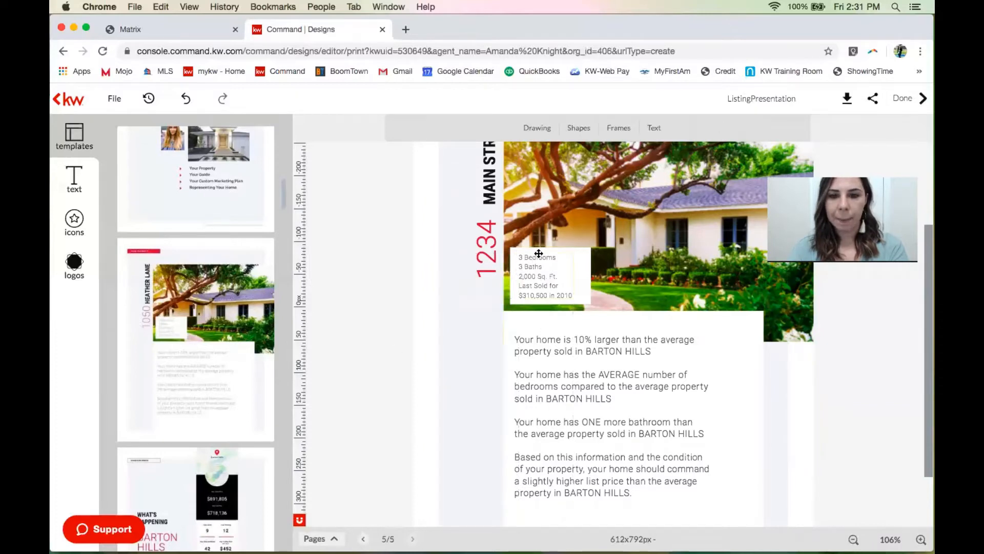
click(547, 285)
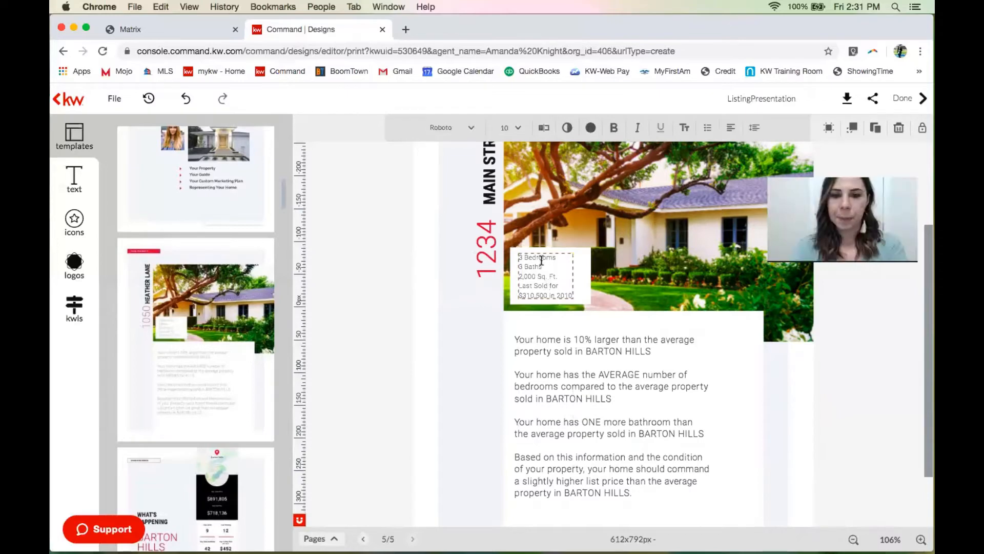
click(521, 267)
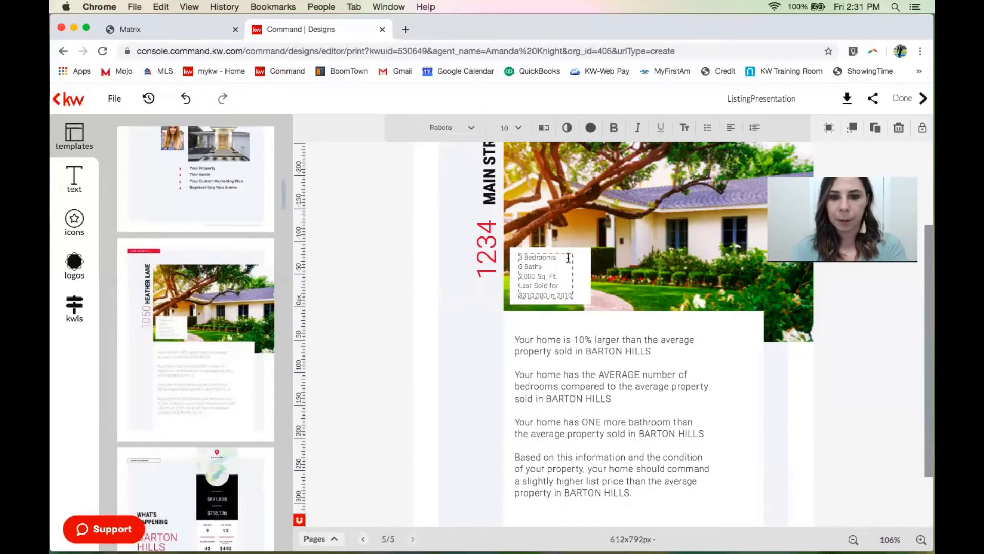
key(BackSpace)
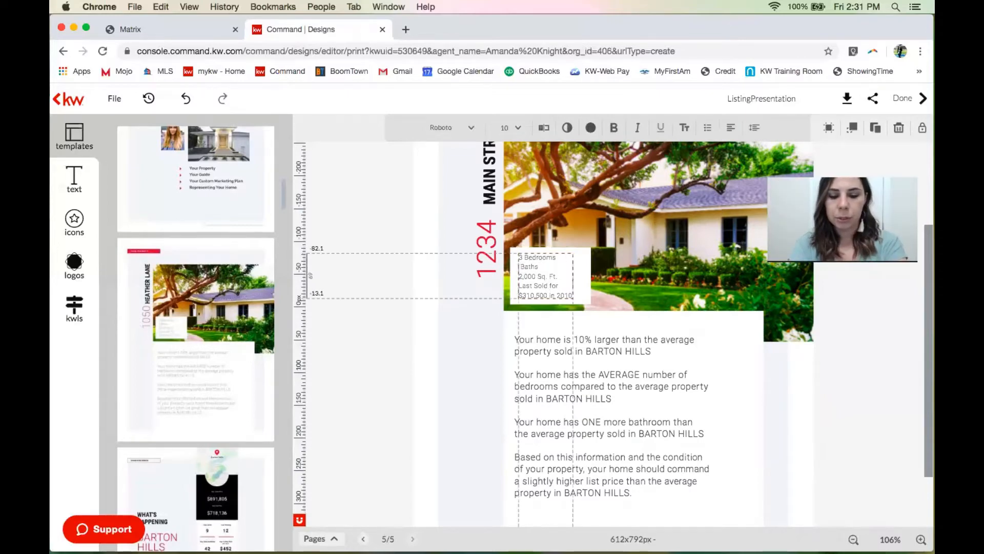
text(2)
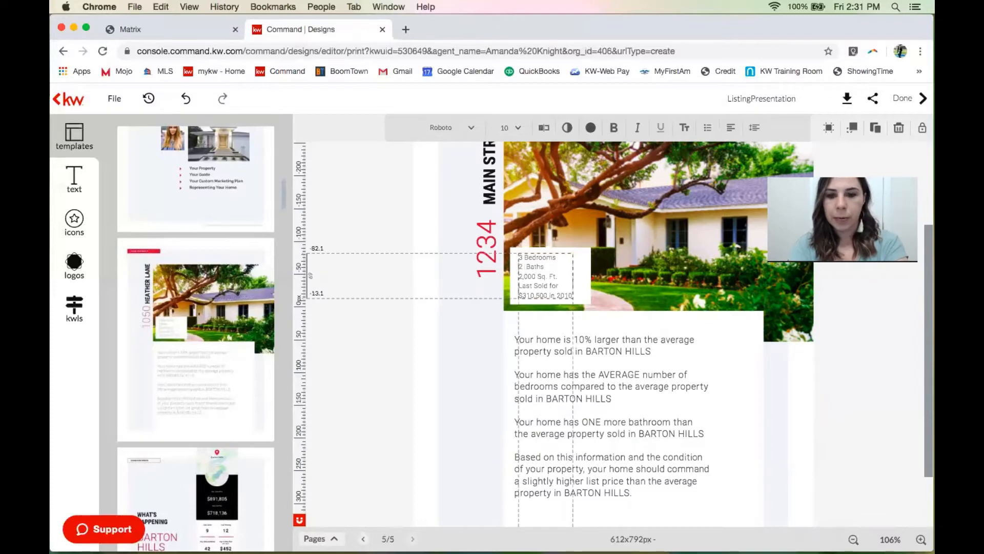
text( .5)
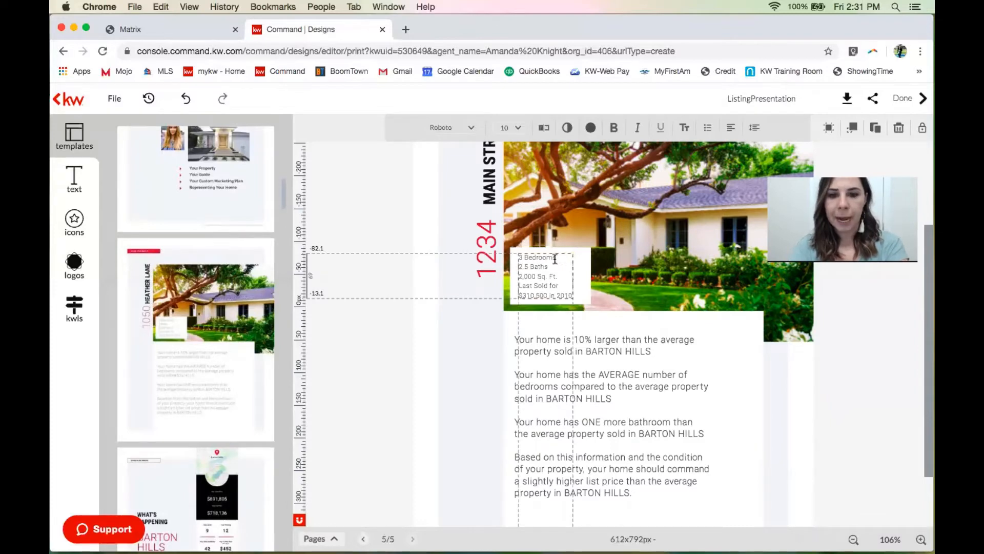
Change the square footage from 2,000 to 2,375 and delete the Last Sold lines.
click(535, 278)
key(BackSpace)
key(BackSpace)
key(BackSpace)
key(BackSpace)
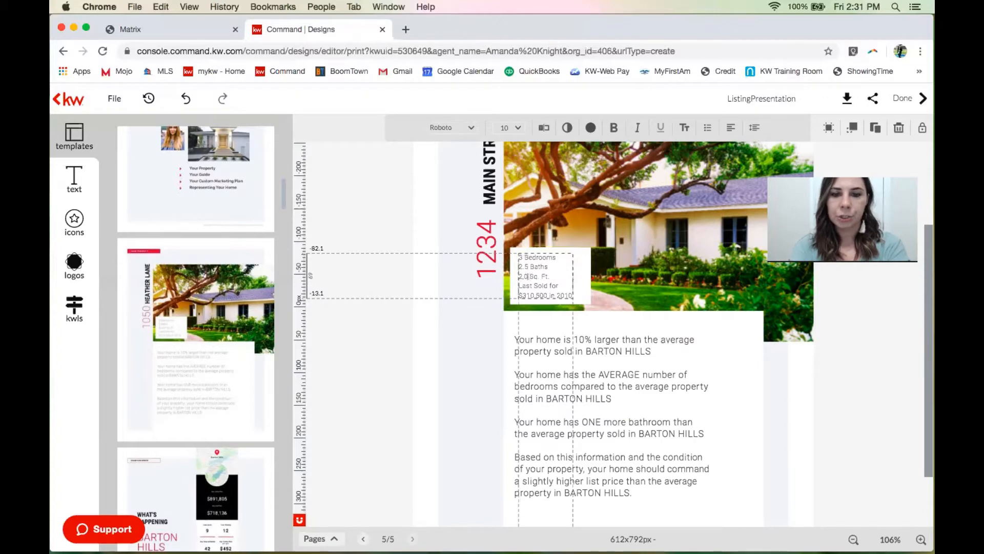
key(BackSpace)
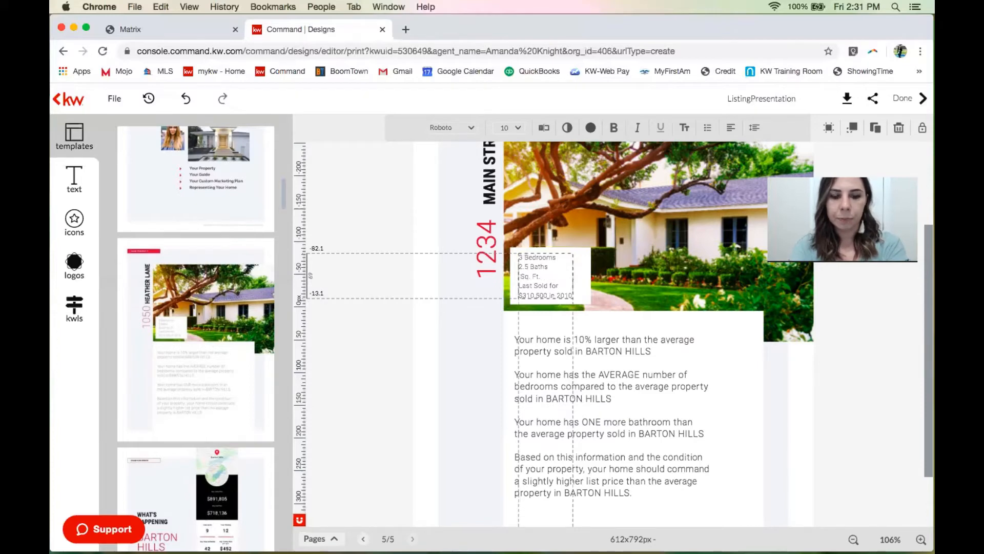
text(2, )
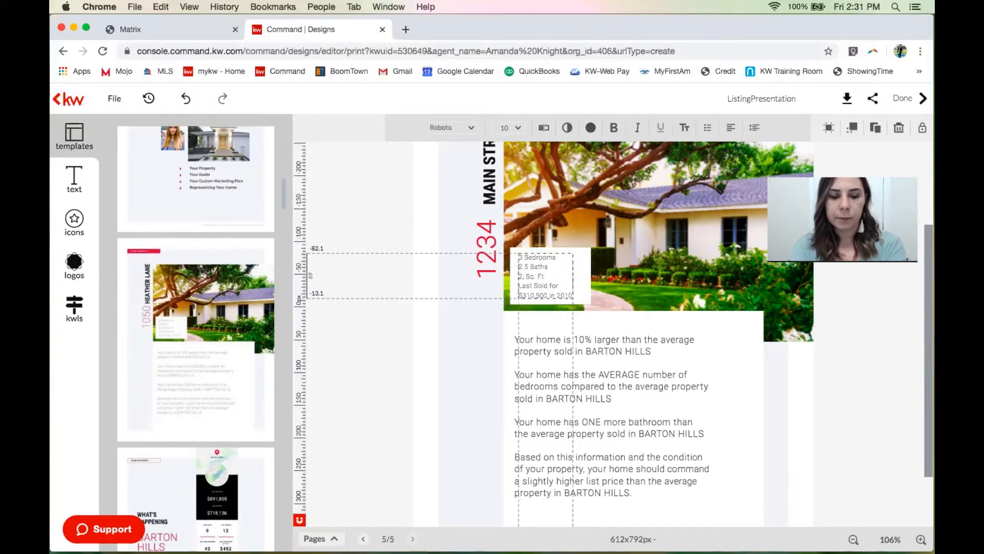
text(375)
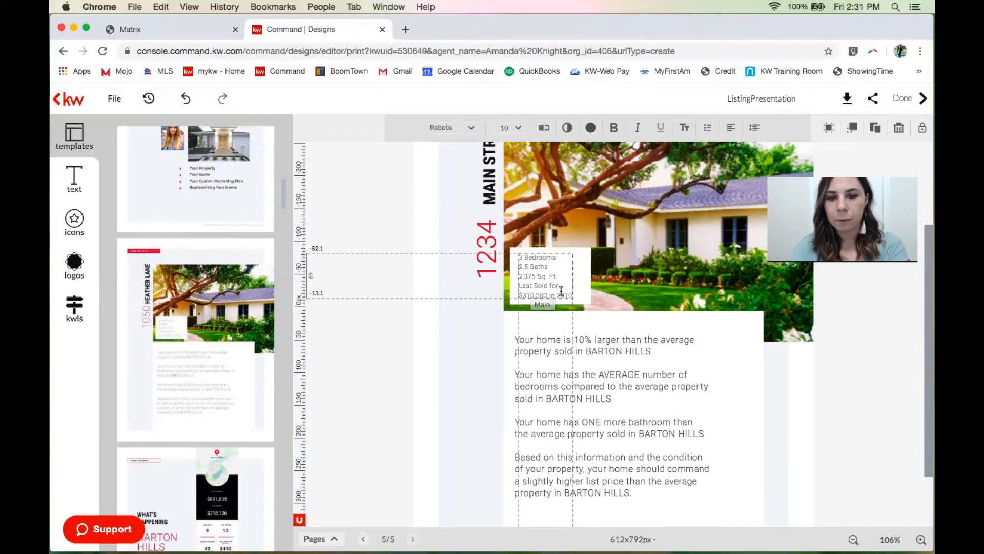
drag(571, 296, 520, 288)
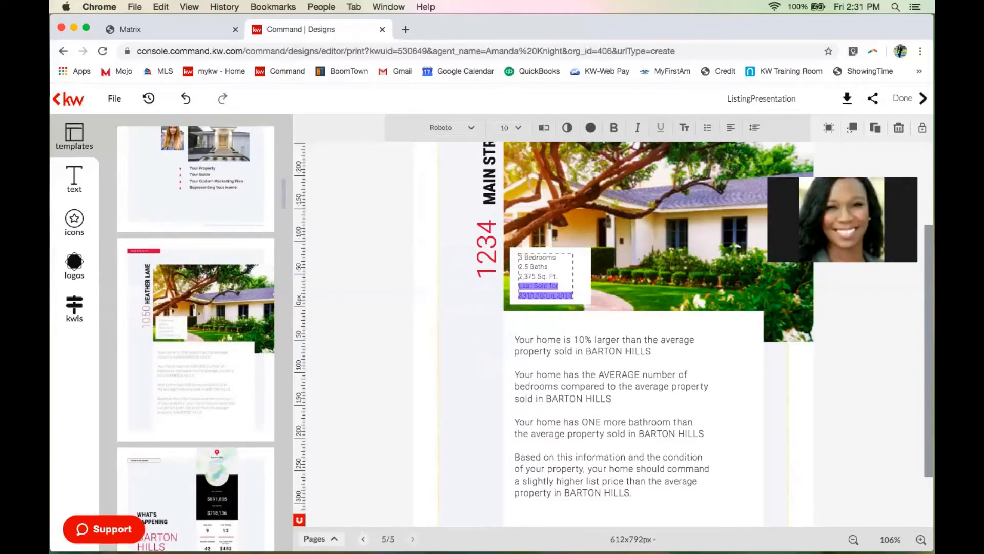
key(BackSpace)
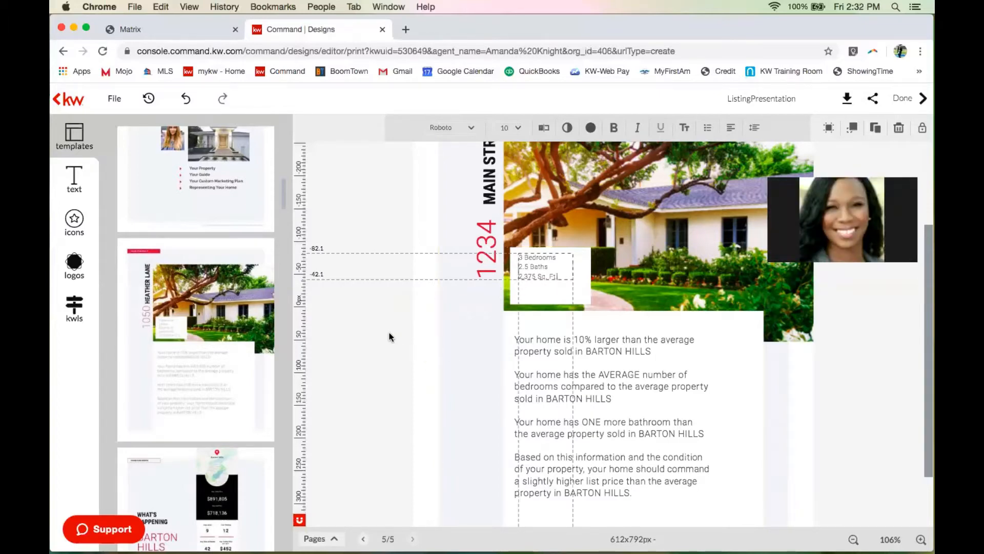
Scale up the stats box beside 1234 from its bottom-right corner, then deselect it.
click(525, 273)
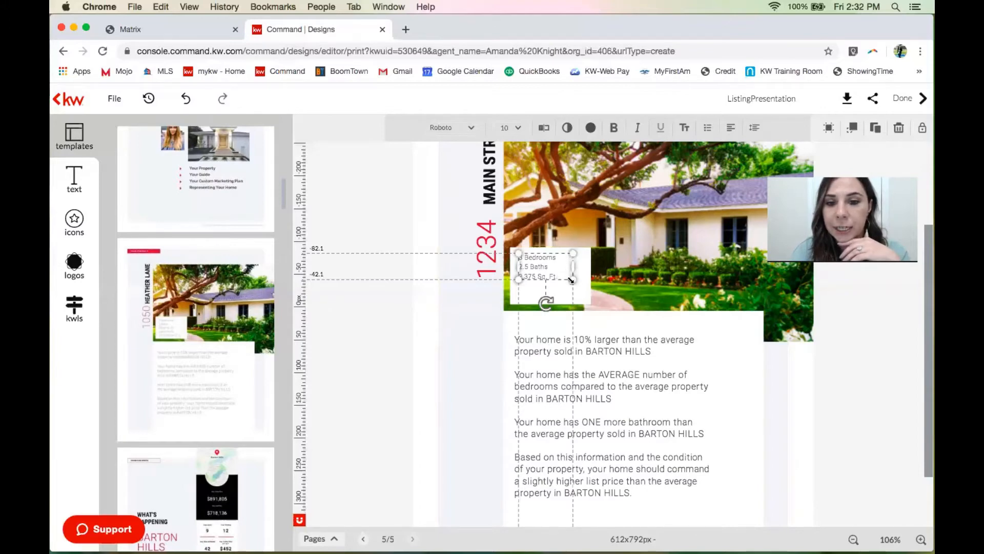
drag(572, 279, 609, 316)
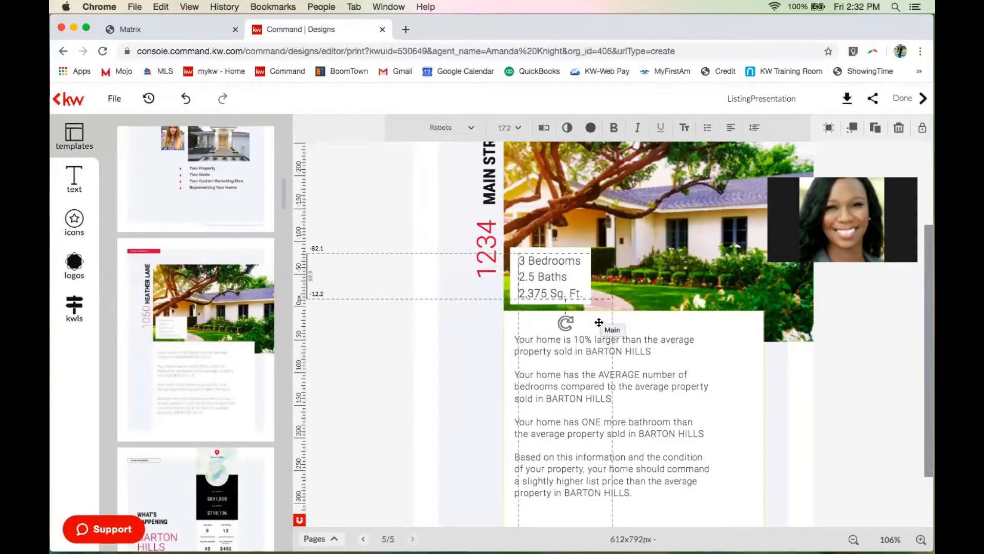
click(373, 370)
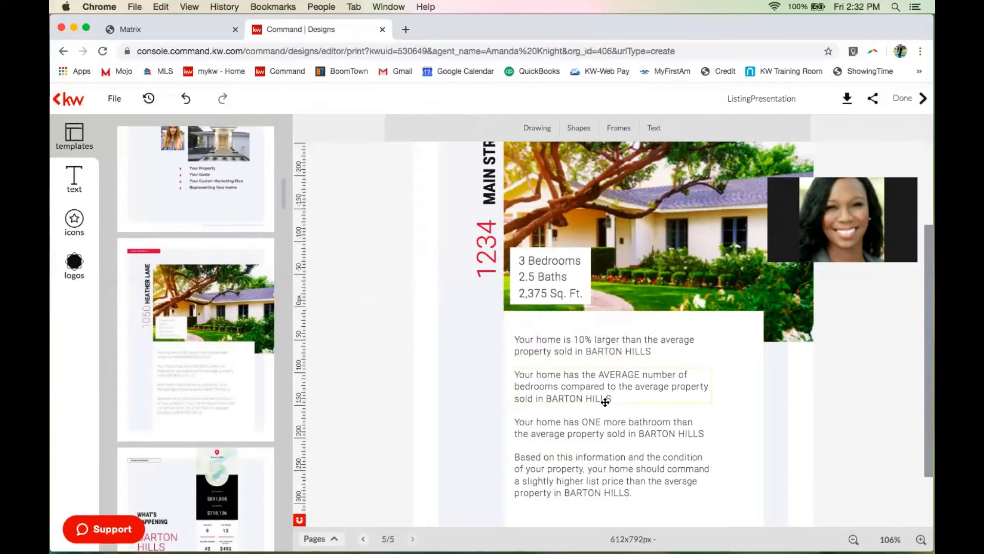
scroll(595, 432, down, 2)
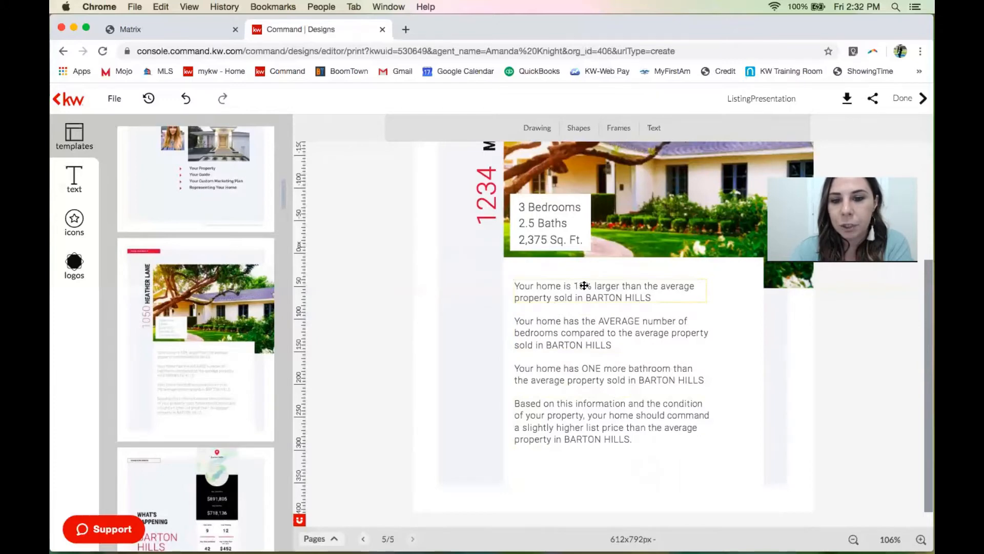
click(638, 294)
click(637, 294)
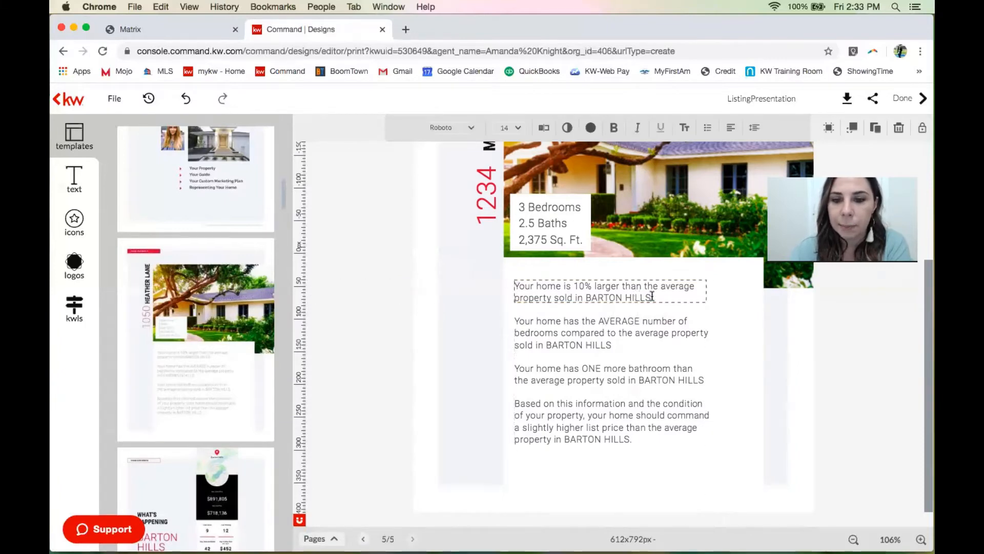
drag(647, 299, 602, 299)
click(599, 297)
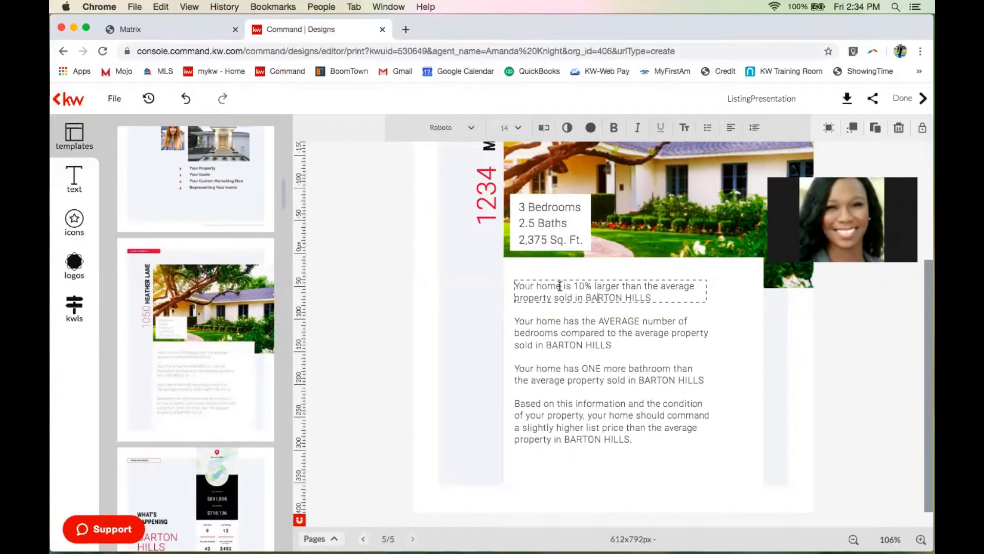
click(545, 375)
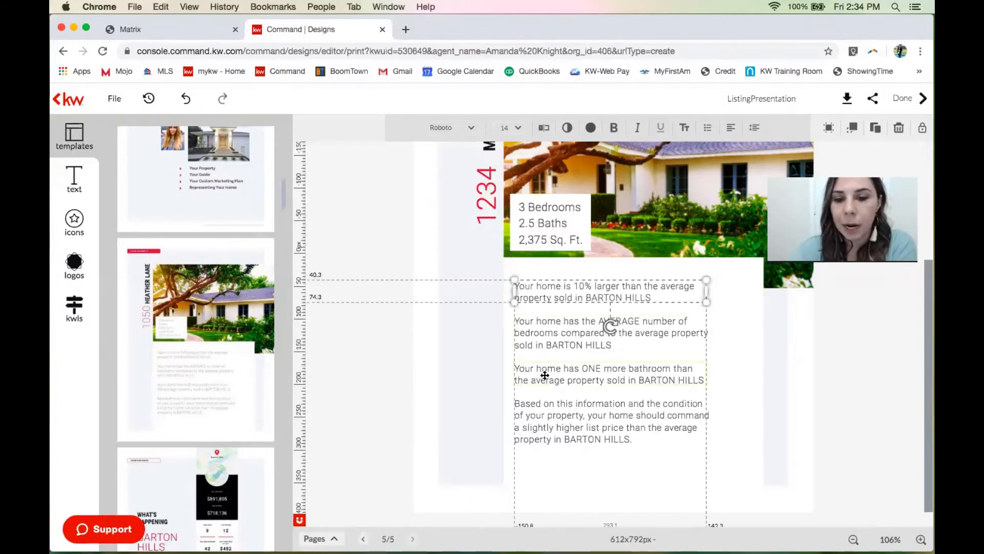
click(545, 375)
click(538, 419)
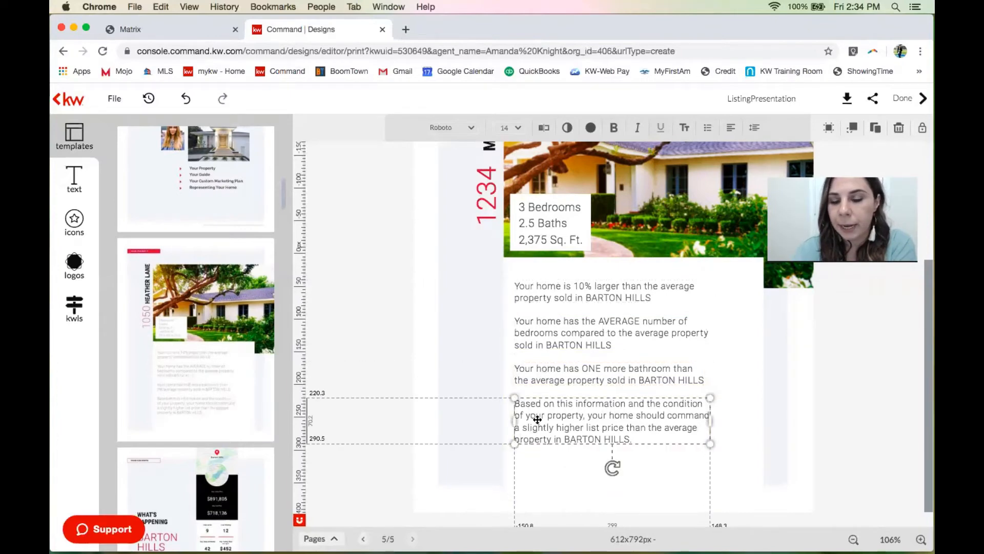
click(538, 419)
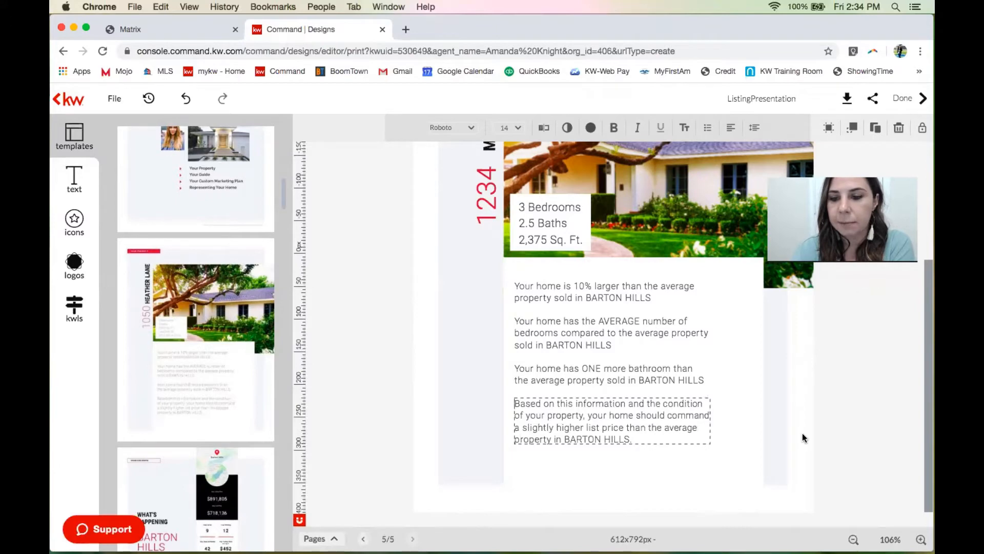
click(826, 437)
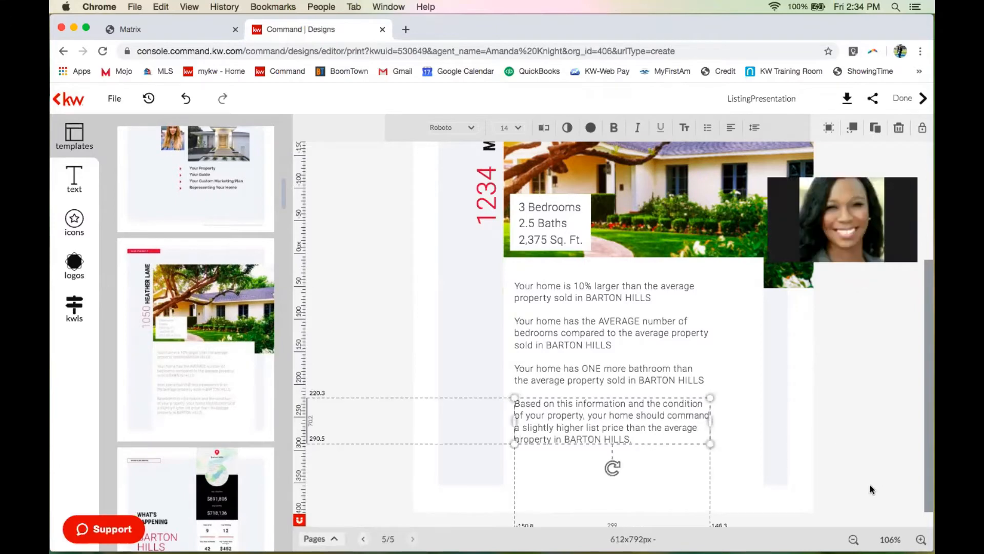
click(853, 539)
click(852, 539)
click(852, 540)
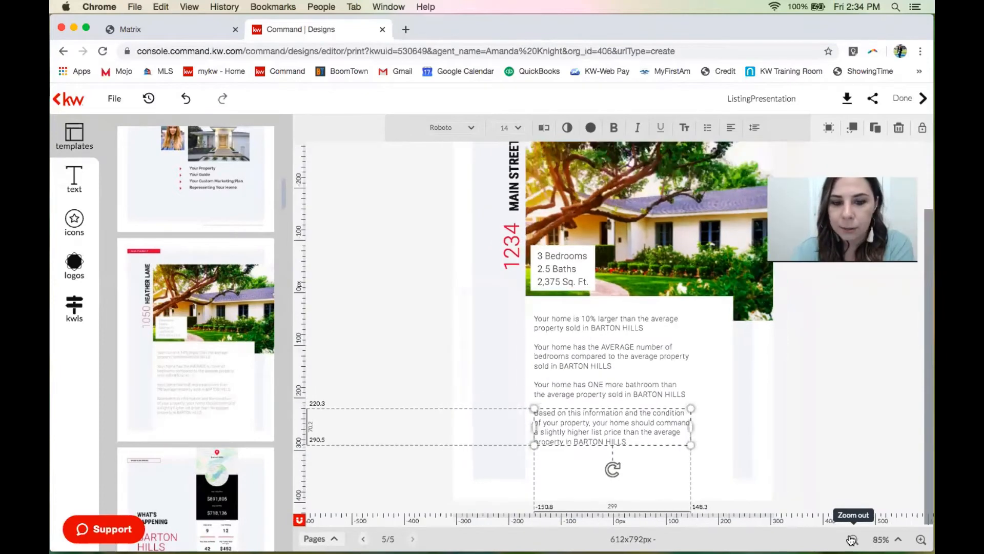
click(852, 539)
click(852, 539)
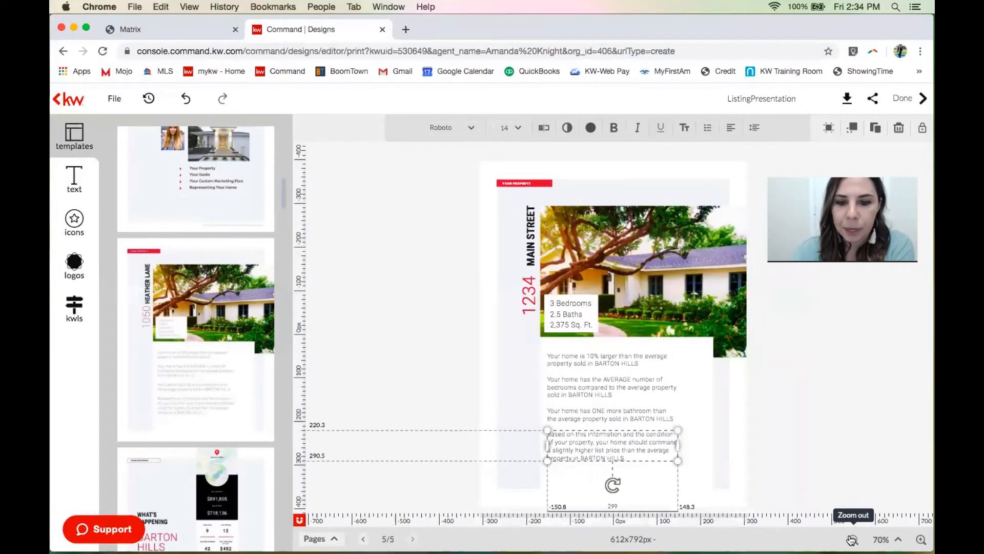
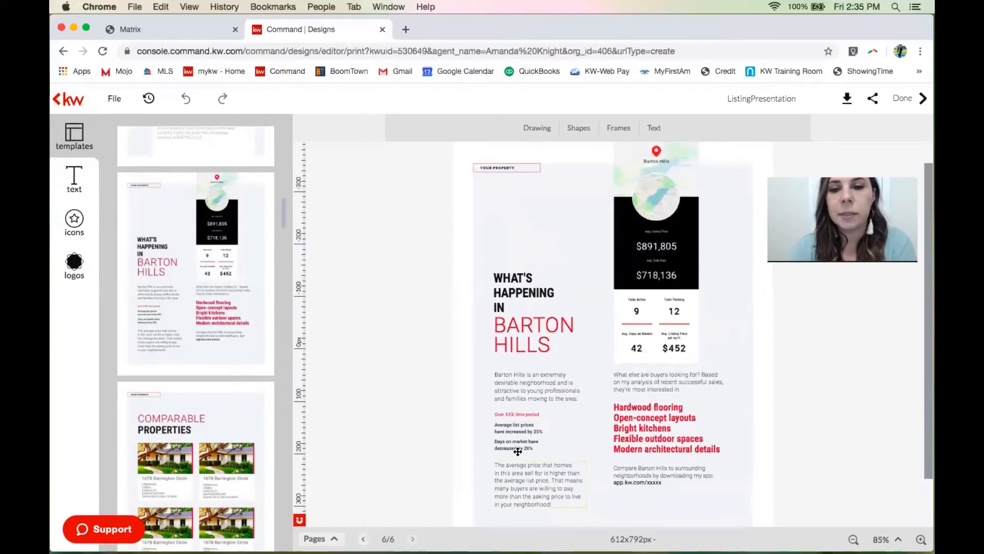
Replace the XXX placeholder with 30-60 so the red line reads 'Over 30-60 time period'.
click(517, 413)
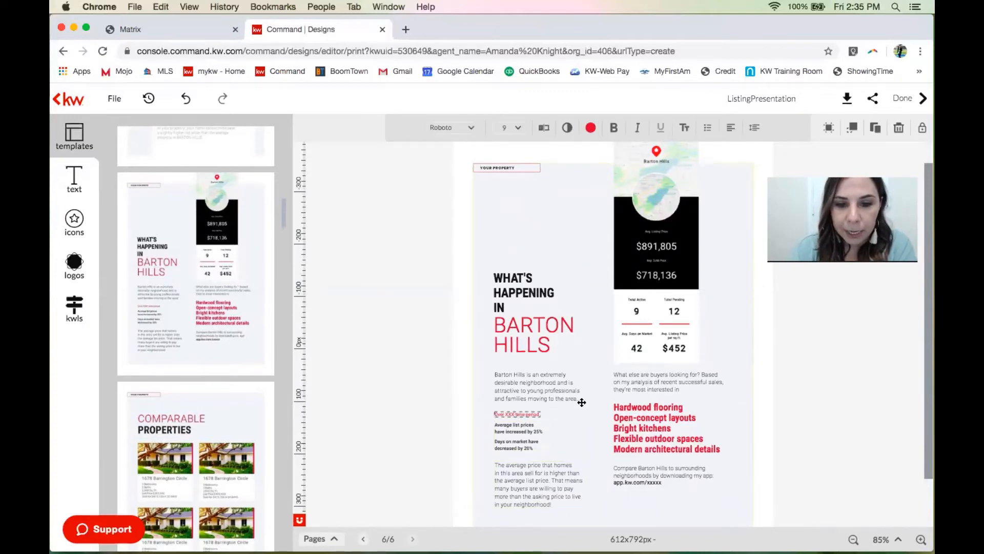
key(BackSpace)
key(BackSpace)
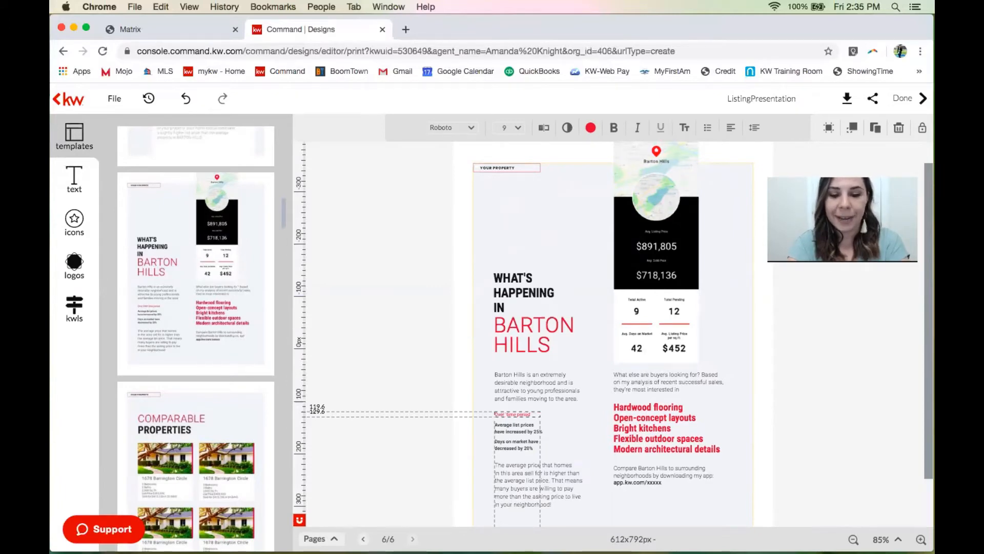
text(30)
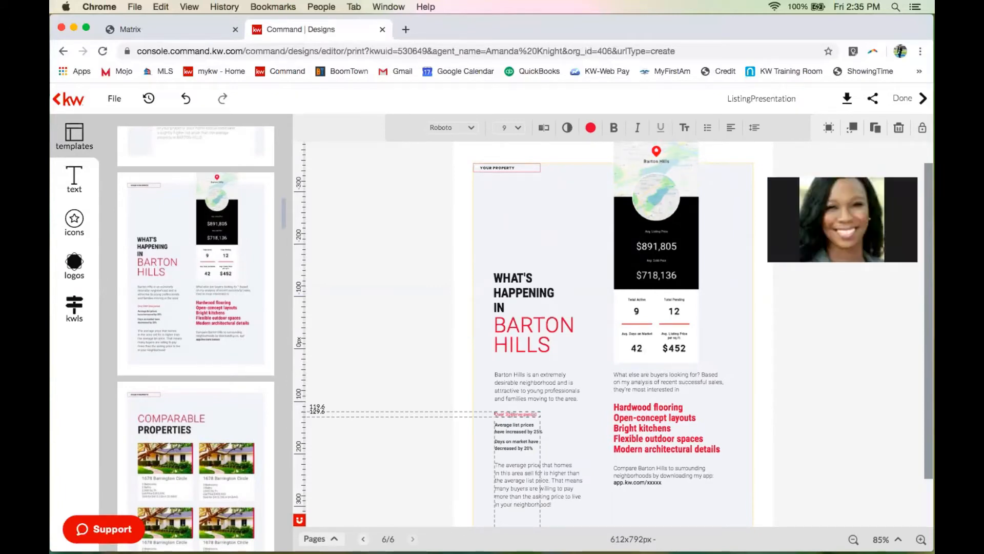
text(-60)
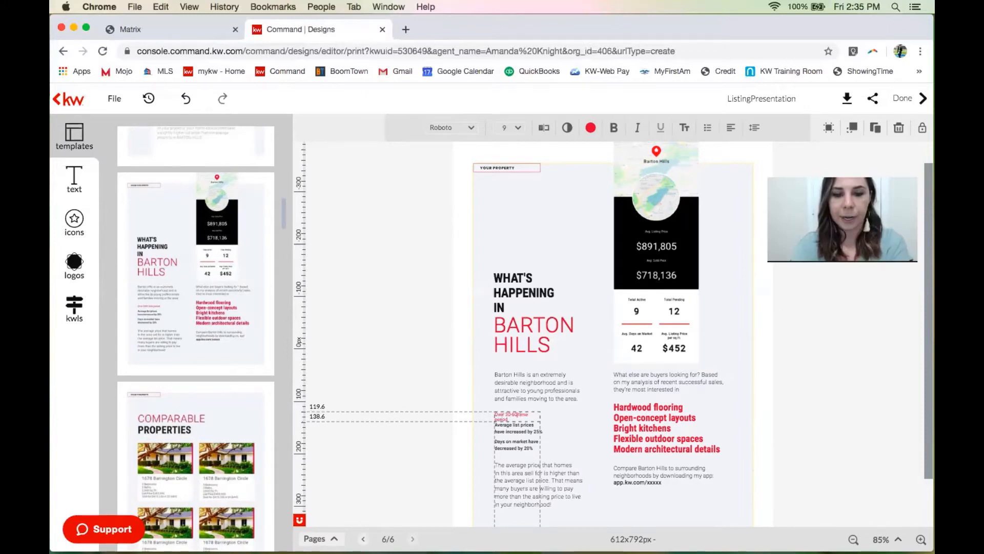
click(384, 336)
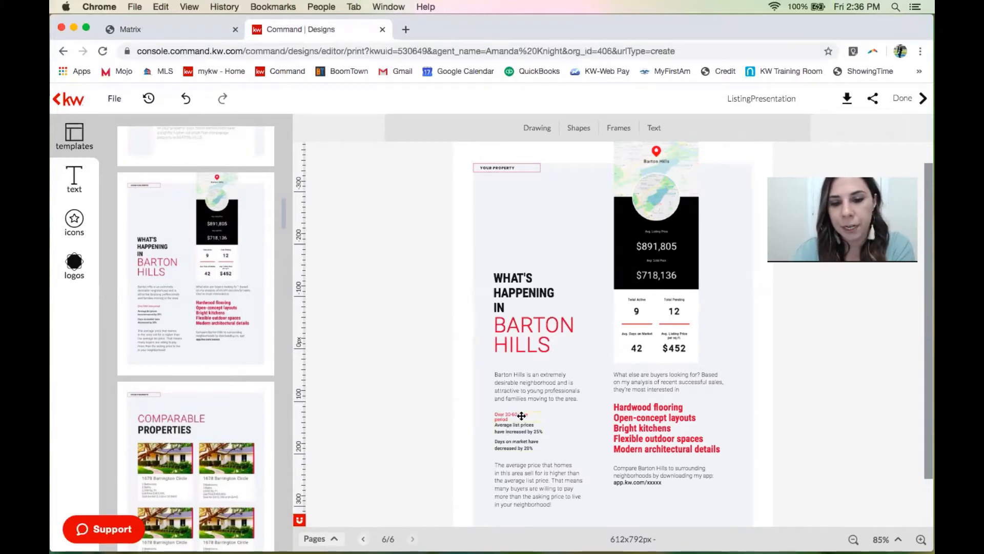
scroll(521, 415, down, 2)
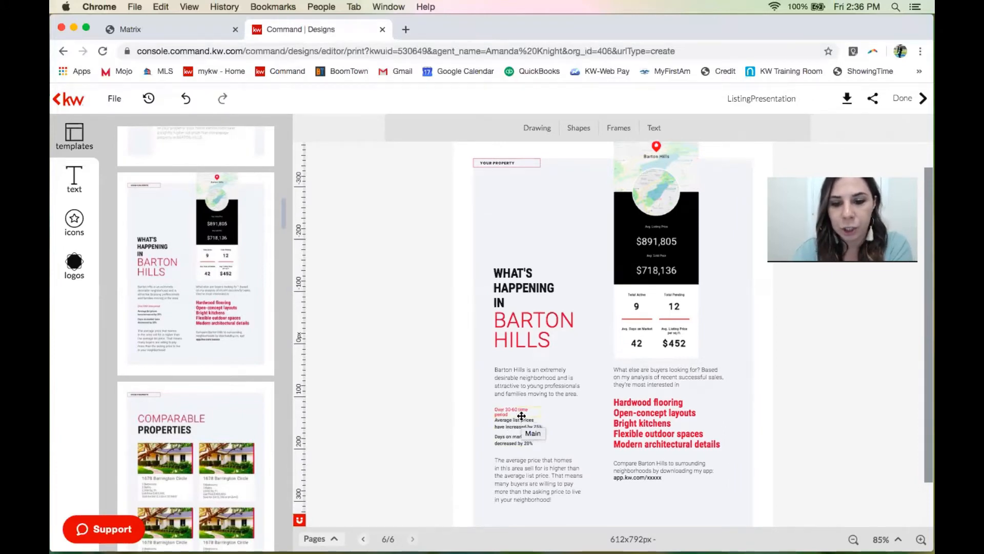
scroll(520, 413, up, 3)
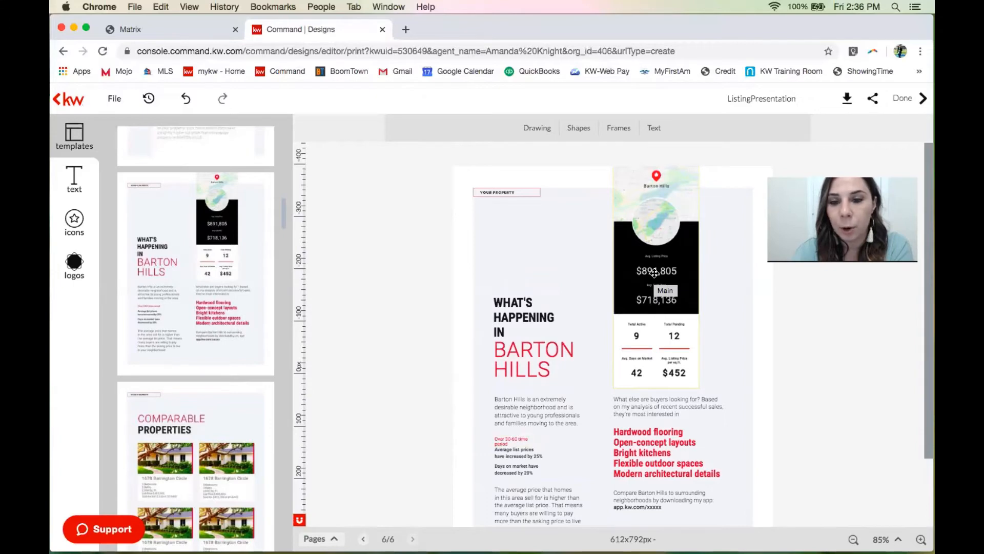
Select the Barton Hills stats snapshot and start a neighborhood-name search under the kwls Snapshots tab.
click(655, 273)
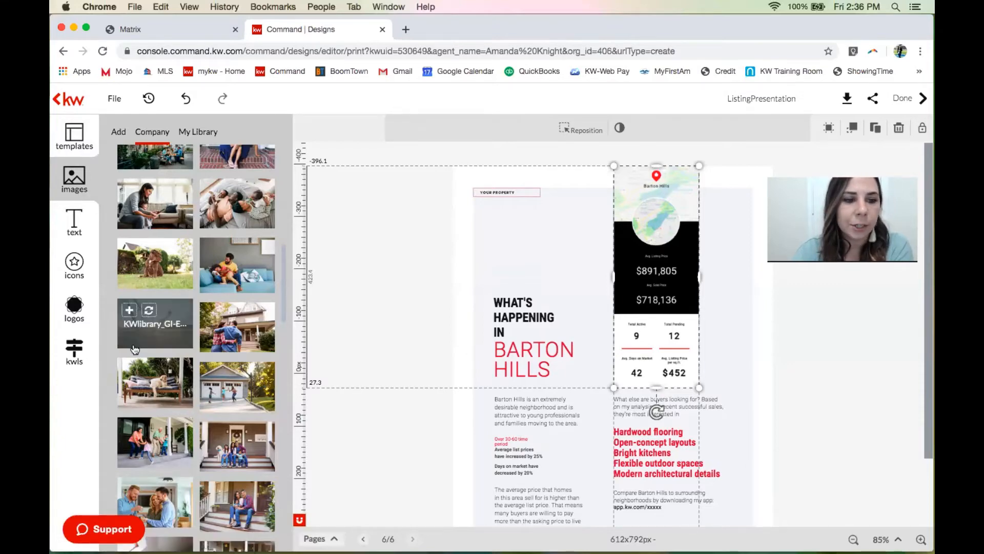
click(74, 354)
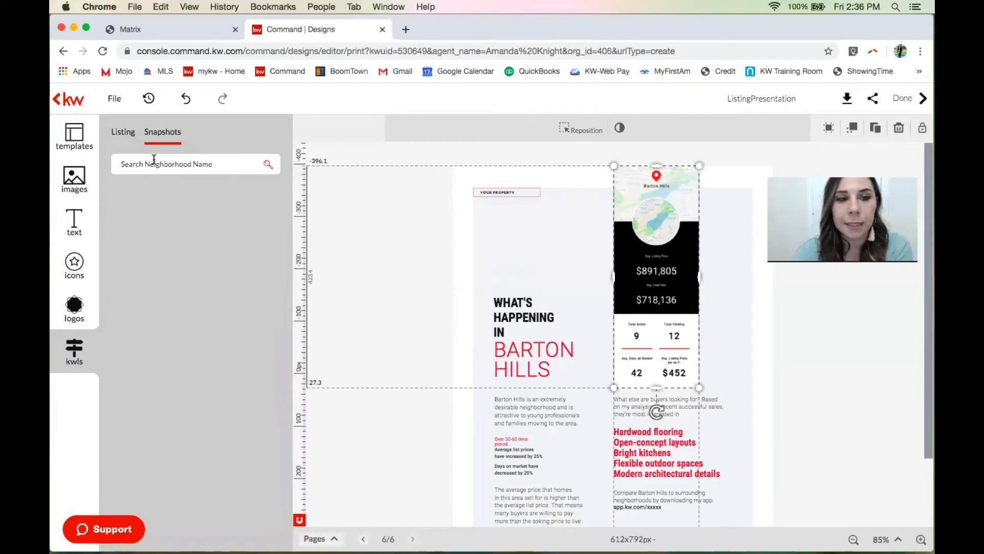
click(121, 140)
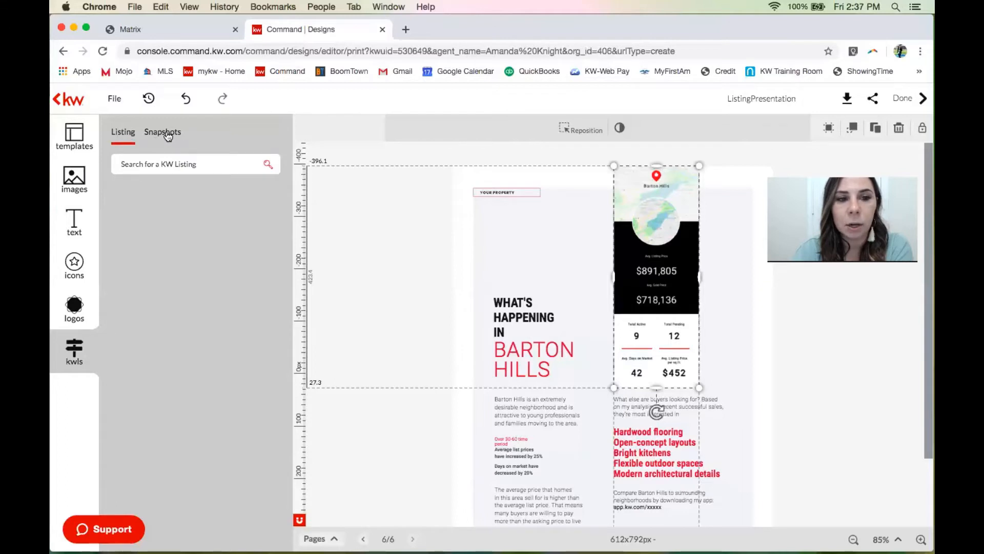
click(163, 165)
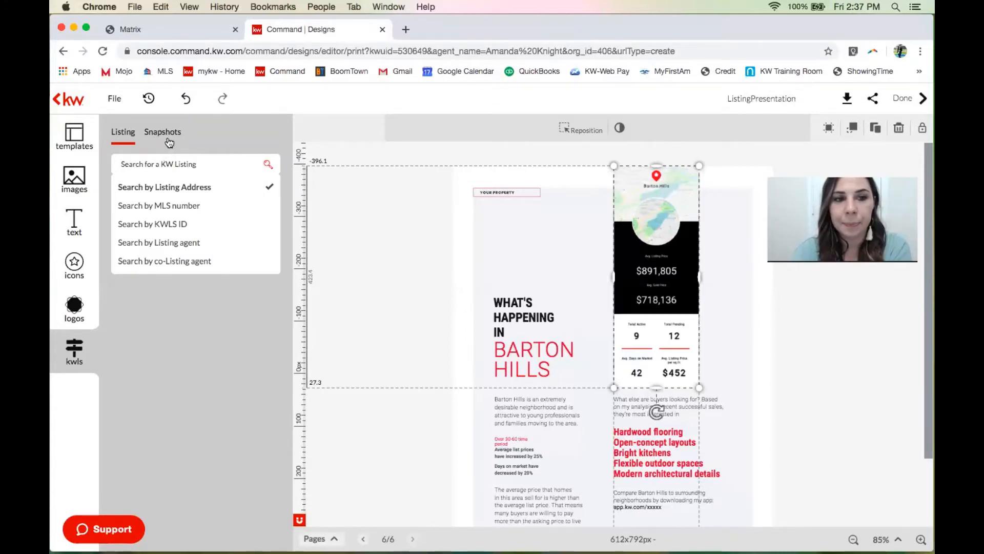
click(170, 143)
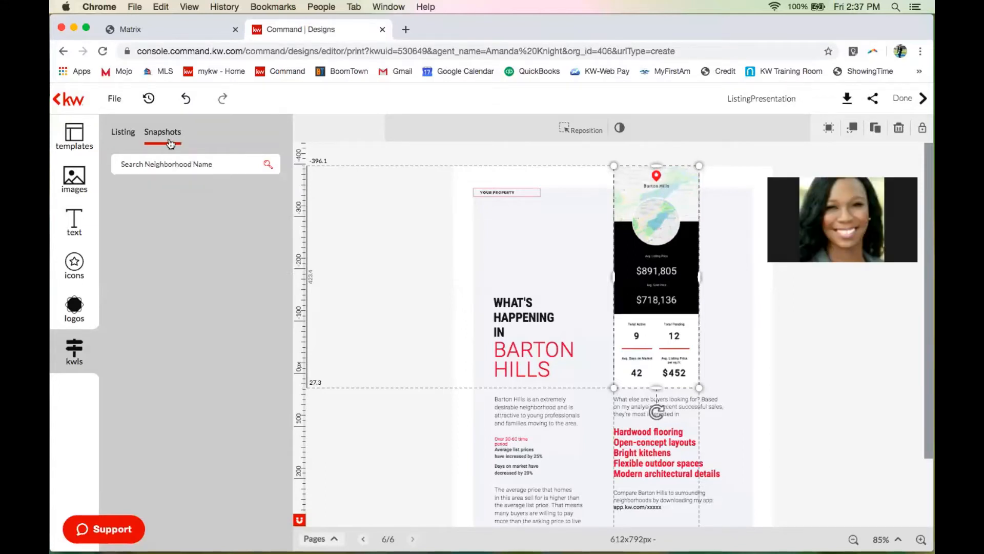
click(164, 162)
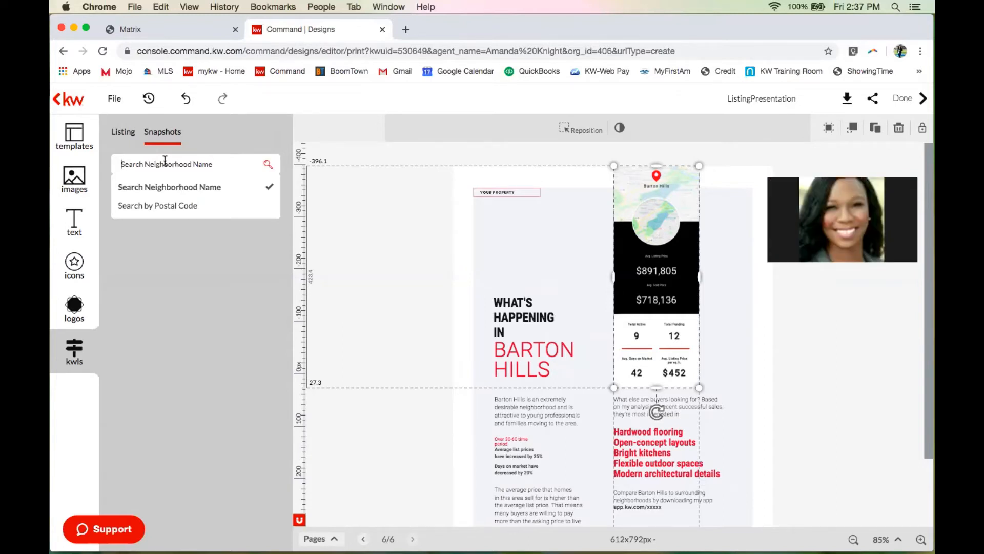
Search neighborhood snapshots for 'OVERLAND STAGE ESTATES'.
text(OV)
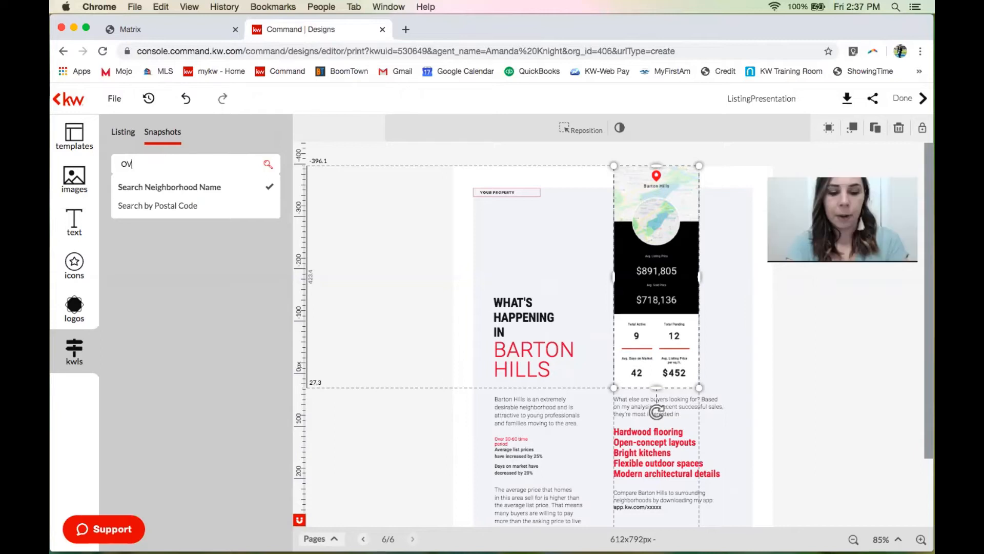
text(ERLAND STAG)
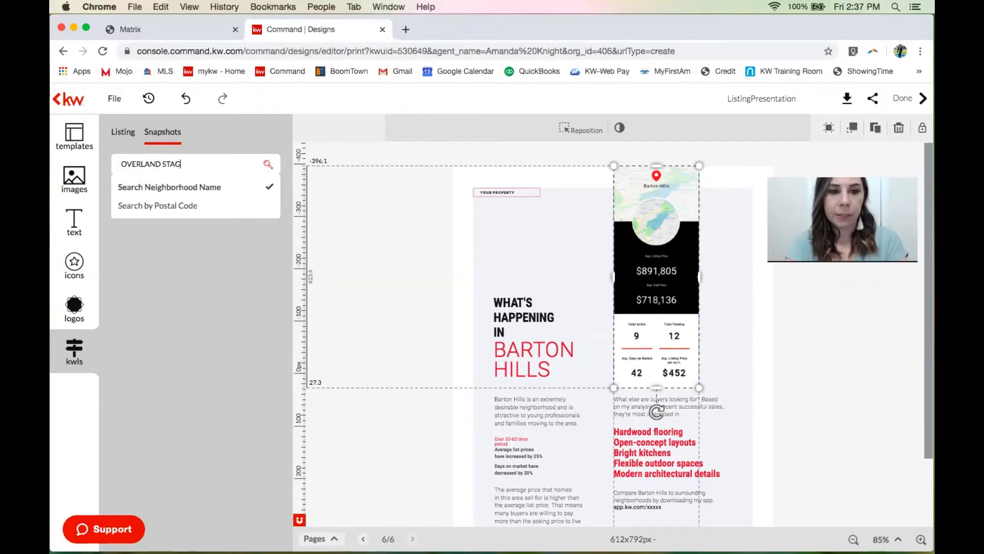
text(E ESTATES)
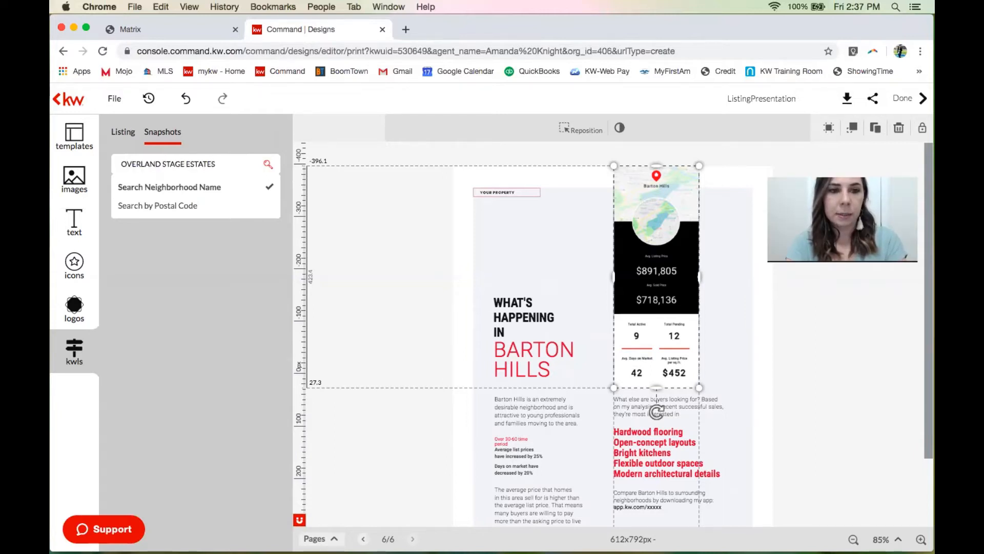
key(Return)
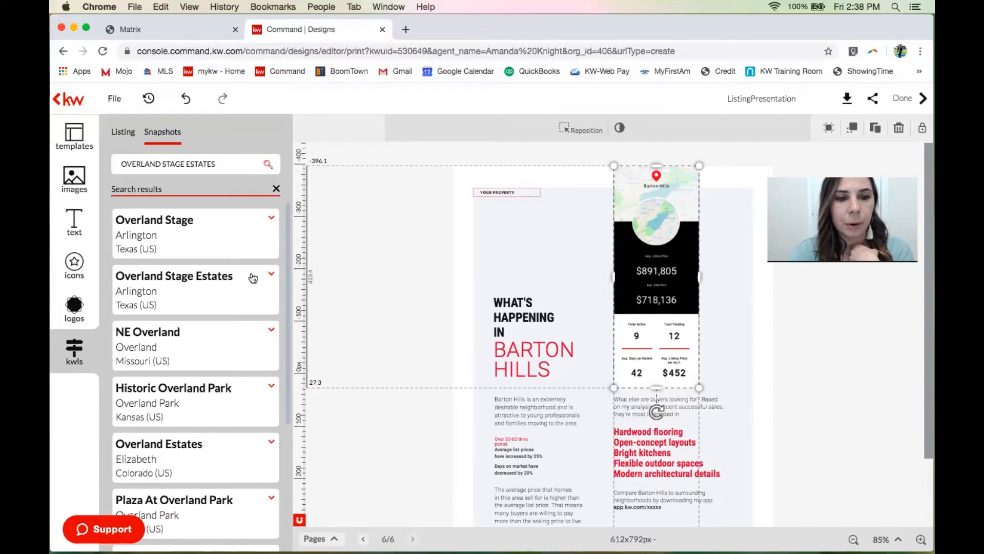
click(272, 275)
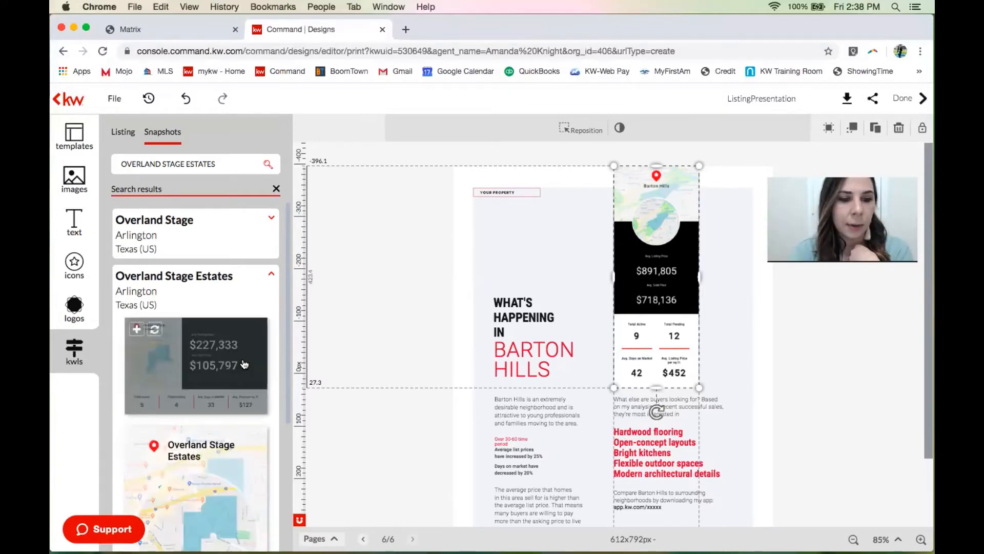
scroll(245, 364, down, 10)
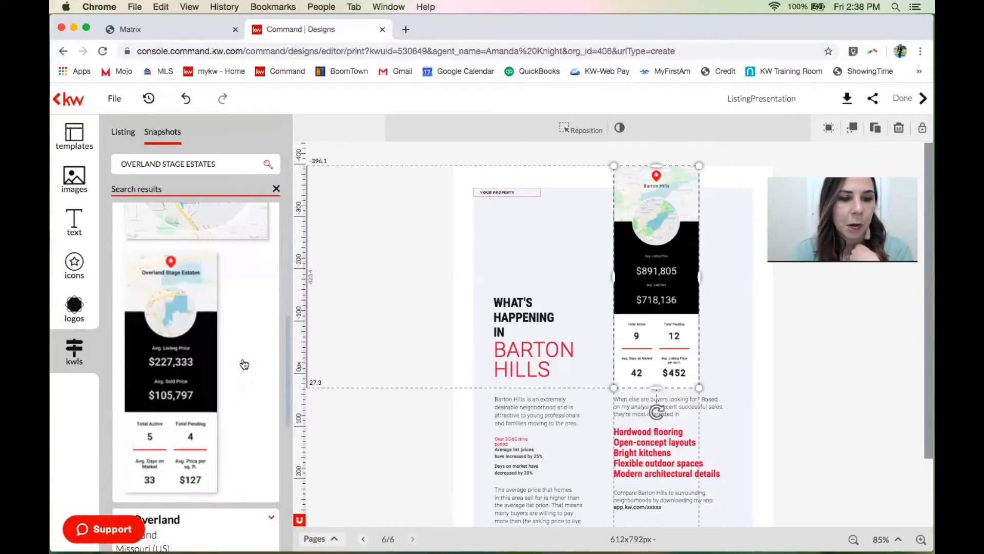
scroll(245, 364, down, 4)
scroll(244, 363, up, 3)
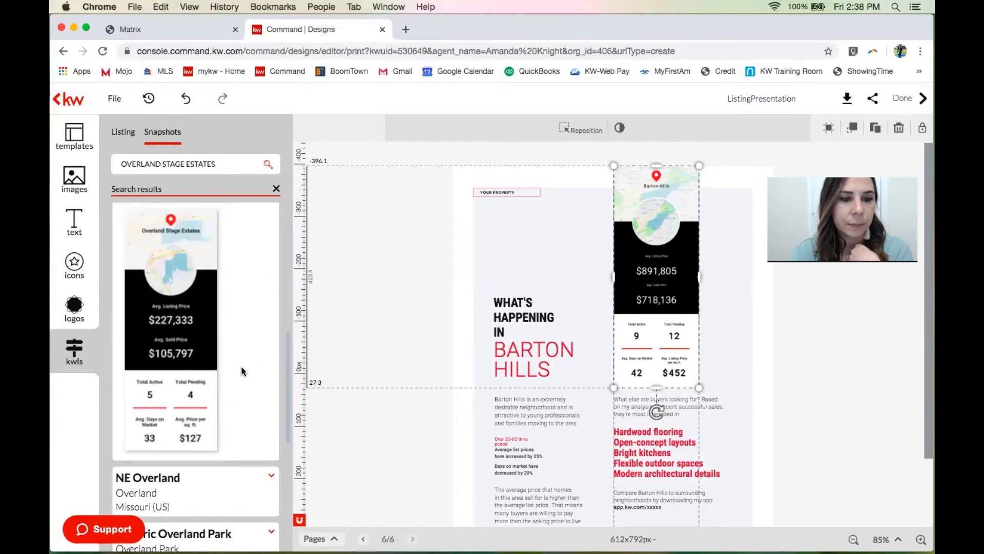
scroll(242, 370, up, 8)
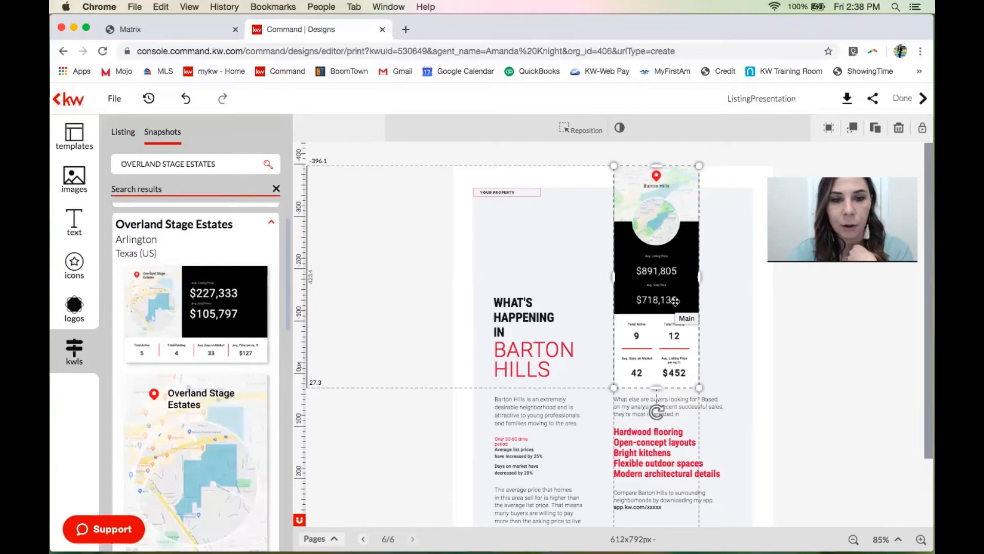
scroll(242, 470, down, 5)
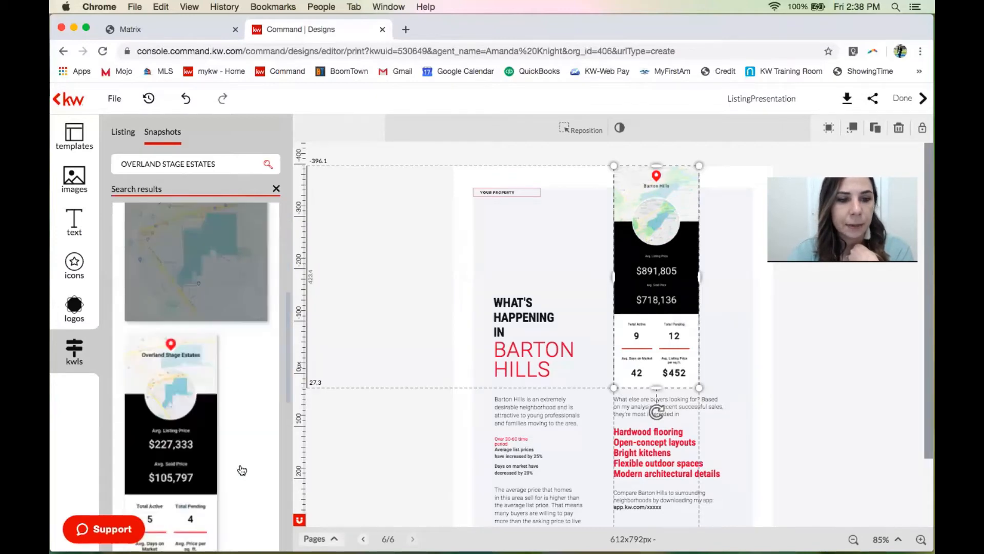
scroll(242, 470, down, 5)
scroll(241, 469, up, 2)
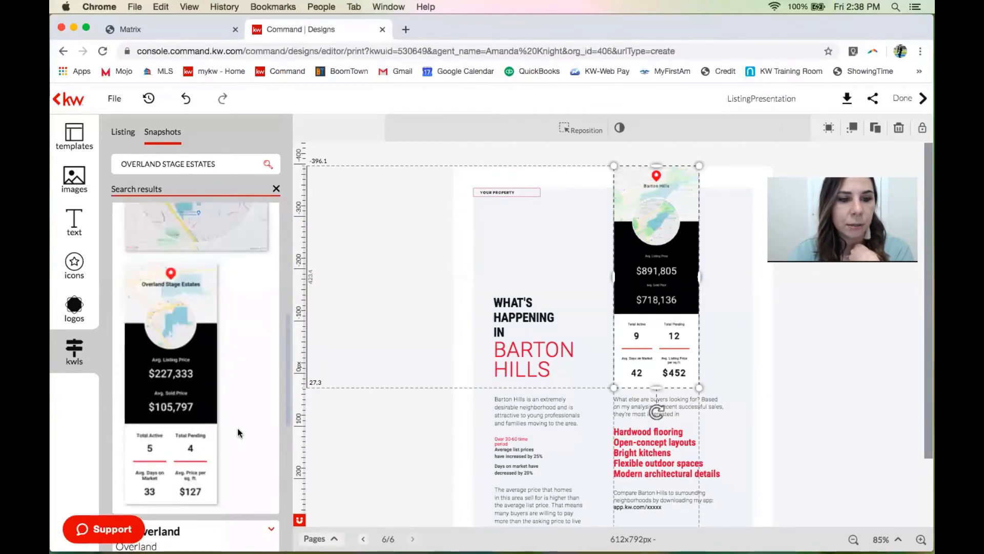
mouse_move(197, 402)
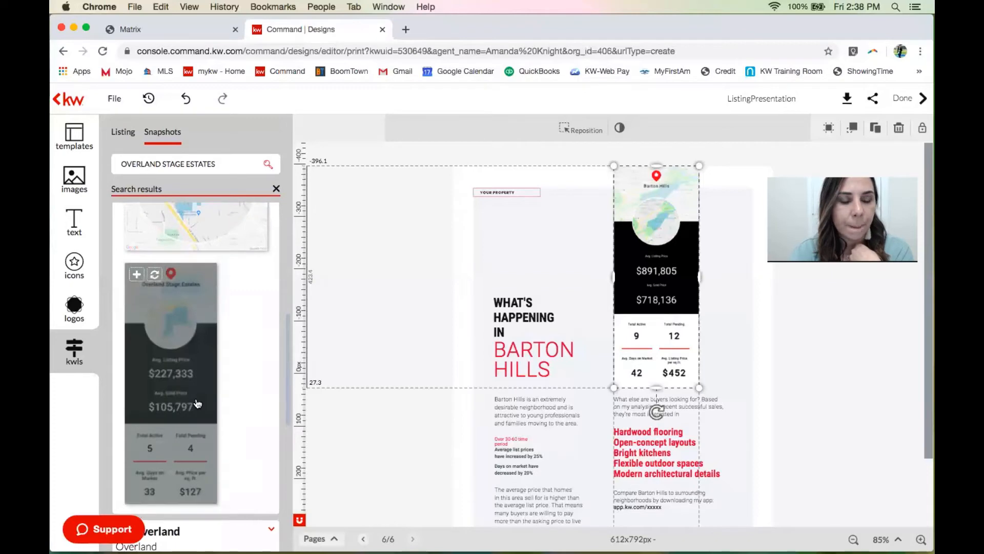
click(156, 275)
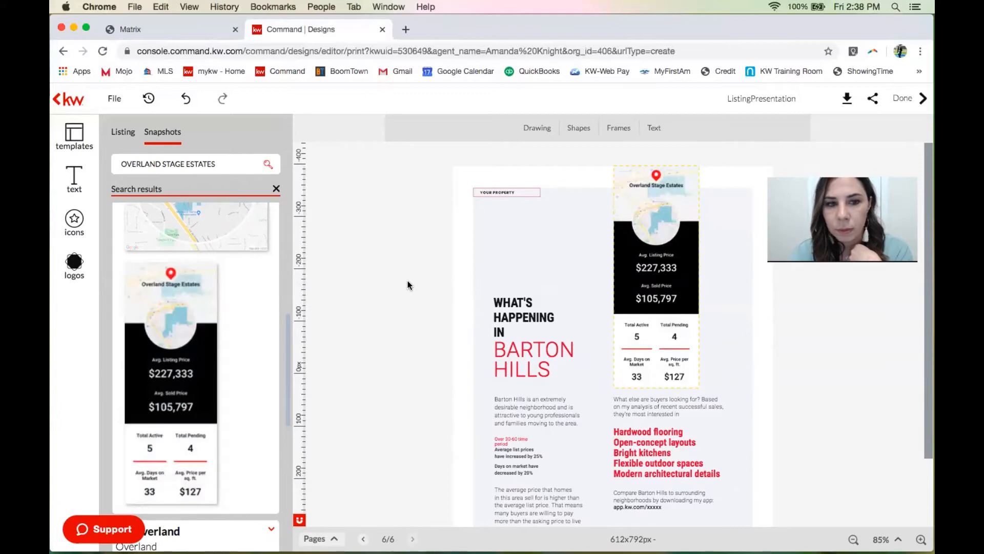
scroll(197, 361, up, 3)
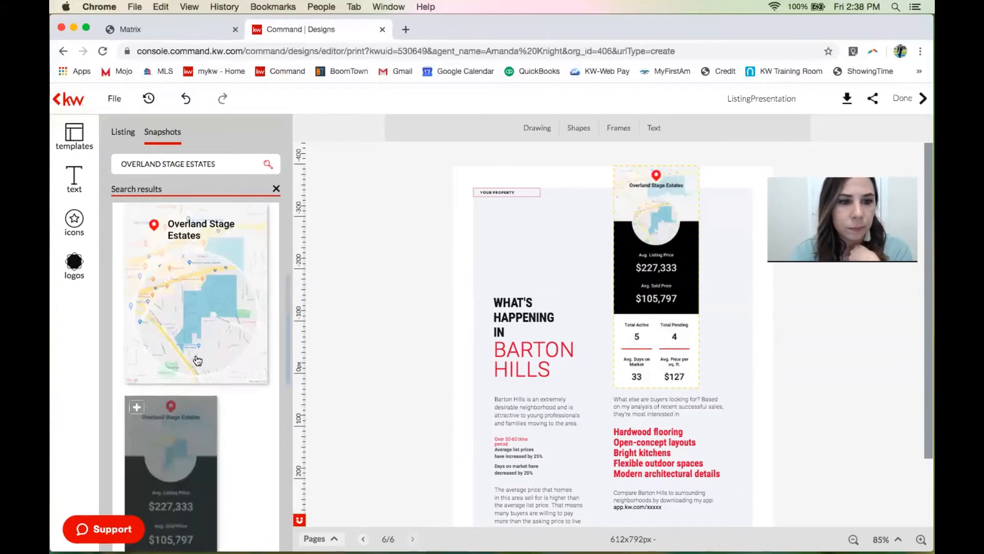
scroll(197, 360, up, 4)
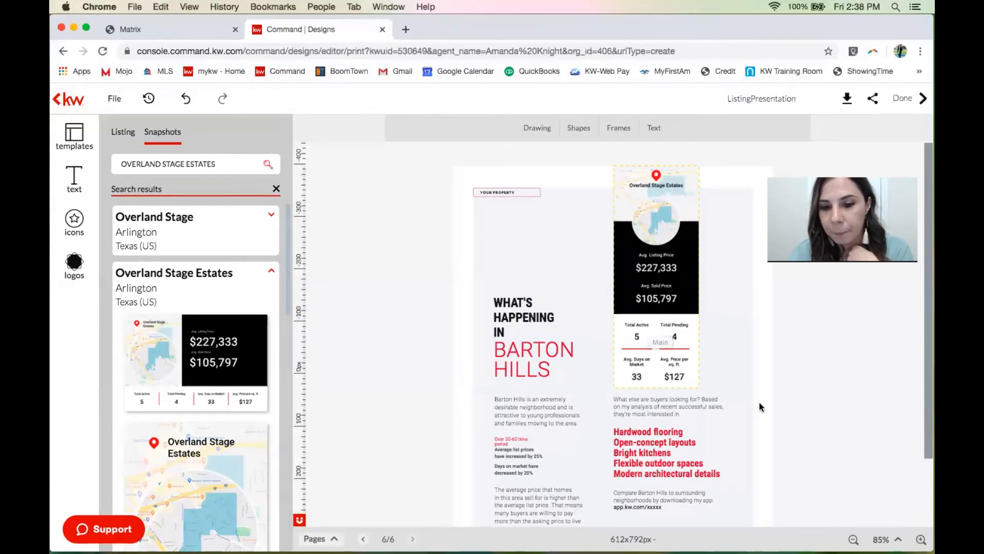
scroll(760, 406, down, 3)
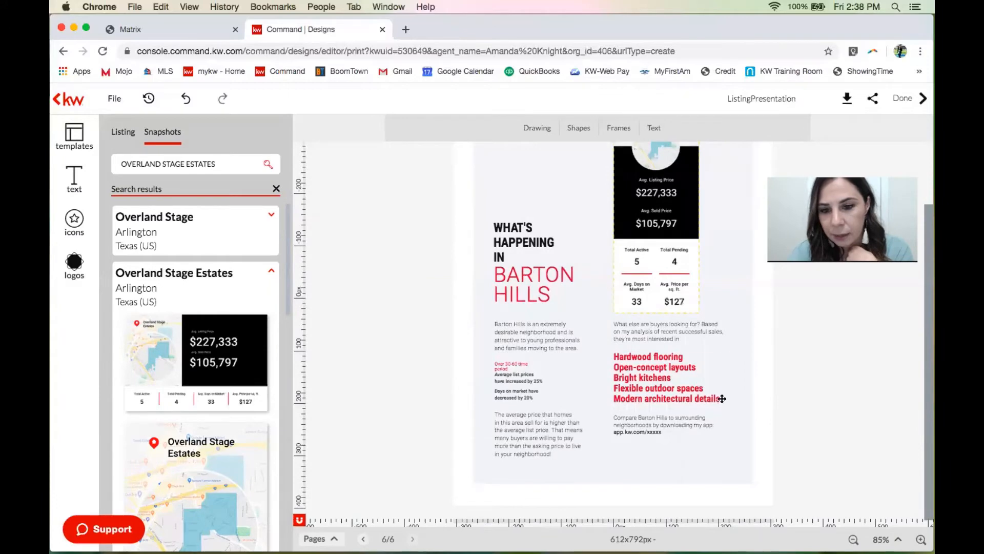
click(692, 393)
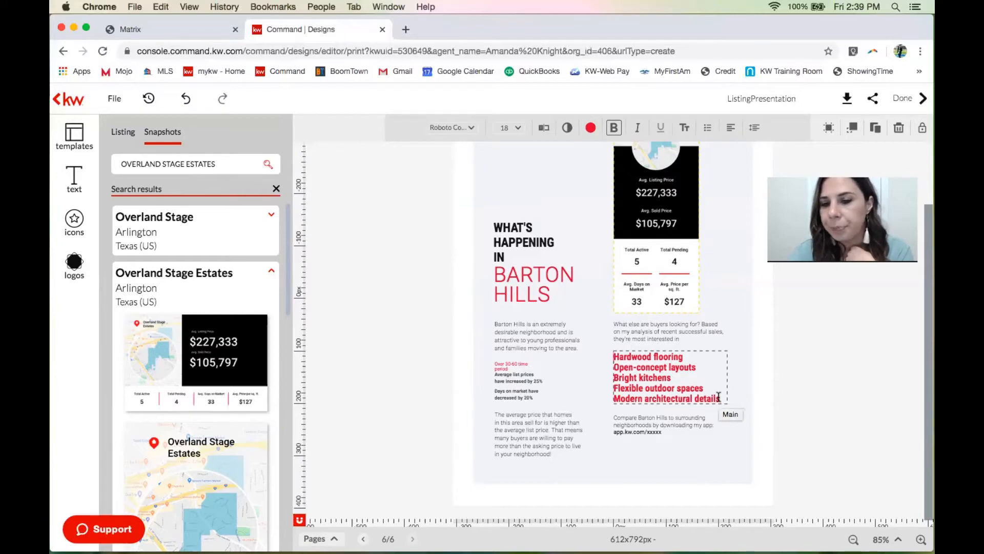
drag(719, 397, 689, 399)
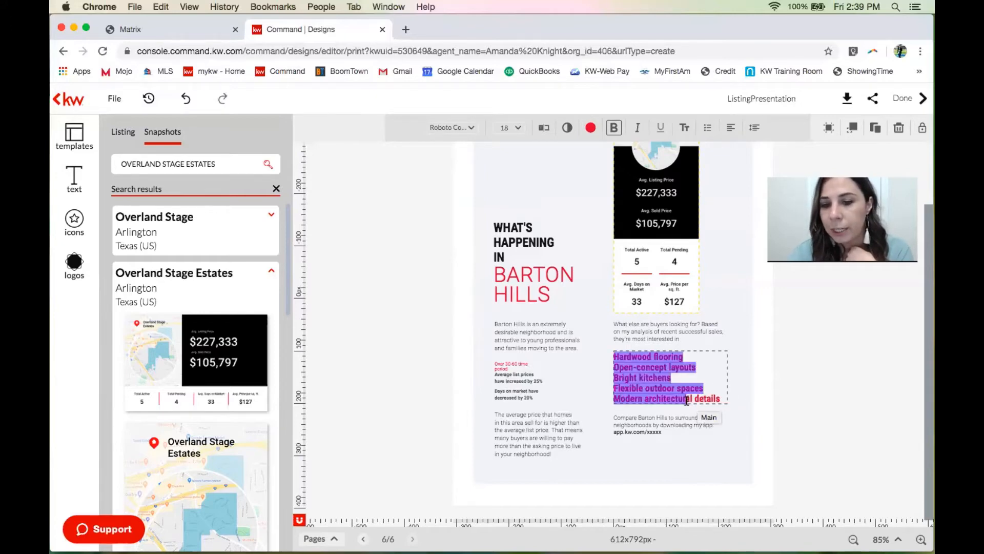
click(697, 389)
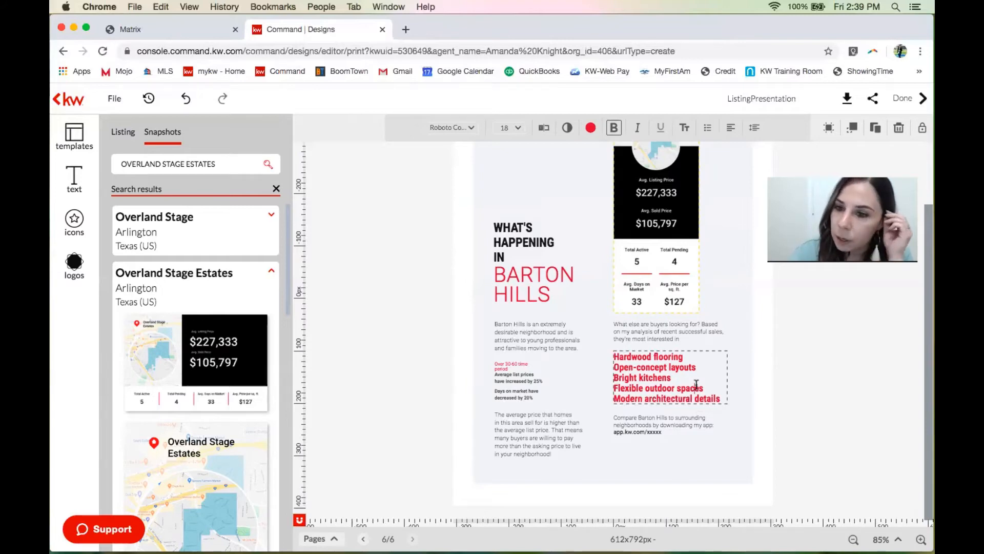
scroll(697, 384, down, 1)
scroll(696, 385, down, 2)
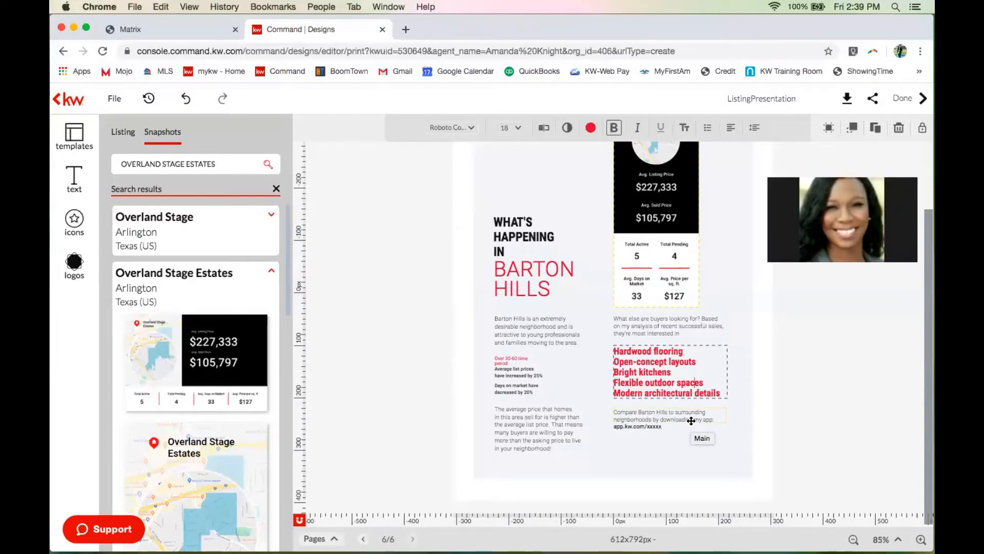
click(655, 426)
click(654, 427)
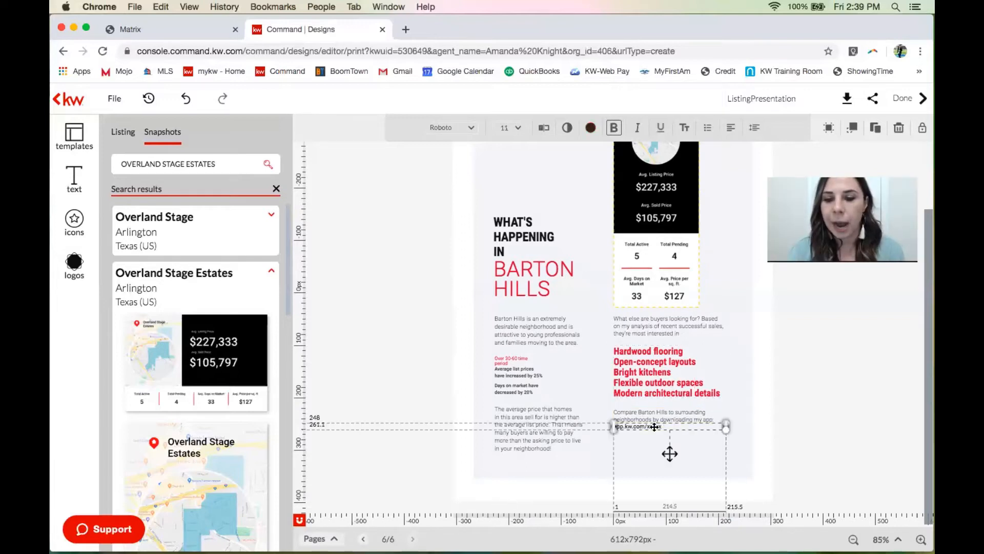
click(657, 427)
double_click(650, 426)
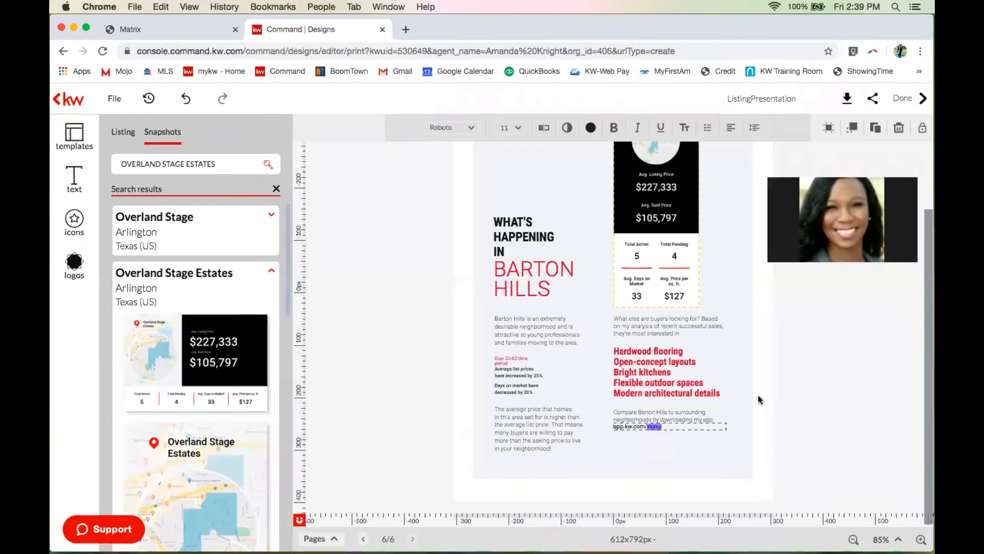
key(Escape)
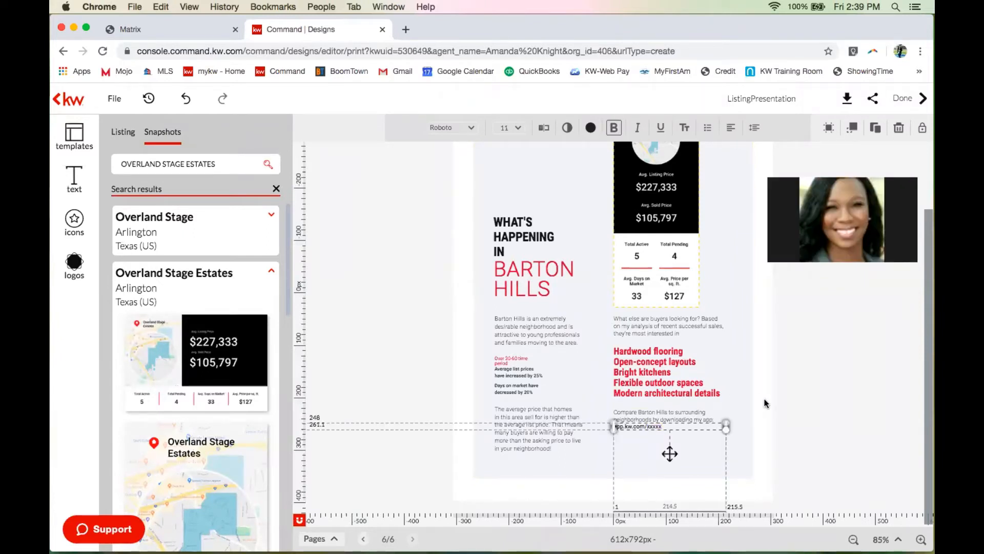
click(765, 404)
scroll(765, 403, up, 3)
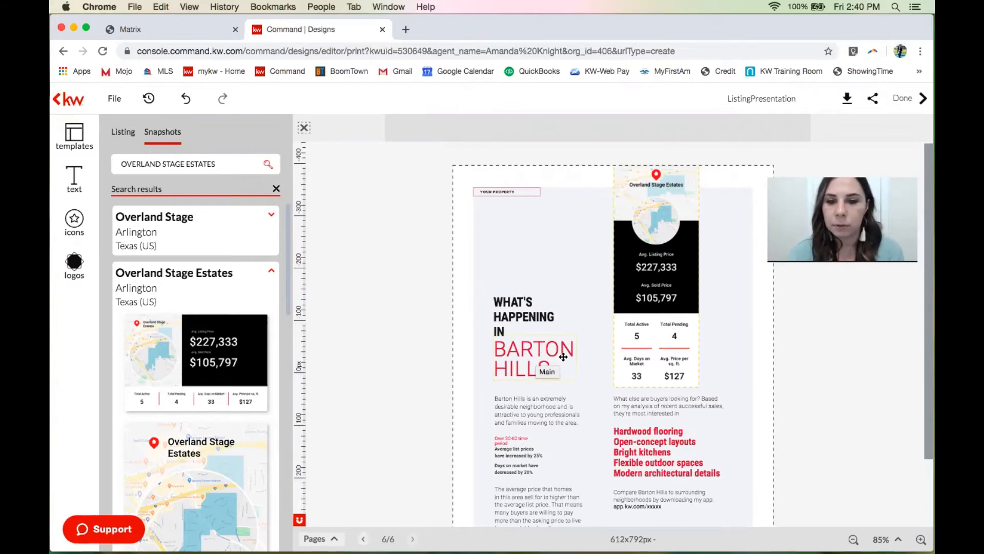
scroll(563, 357, down, 3)
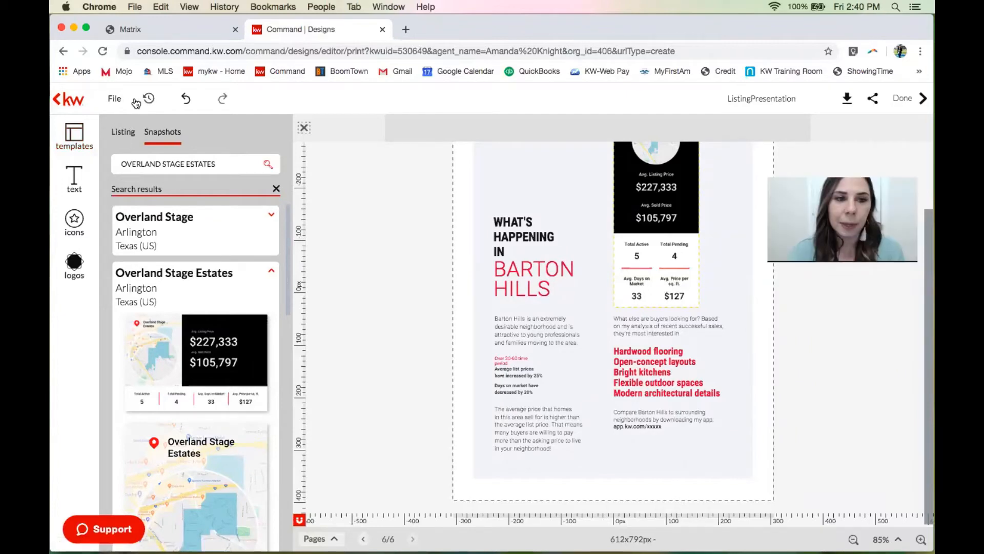
Save the listing presentation booklet using File > Save.
click(118, 101)
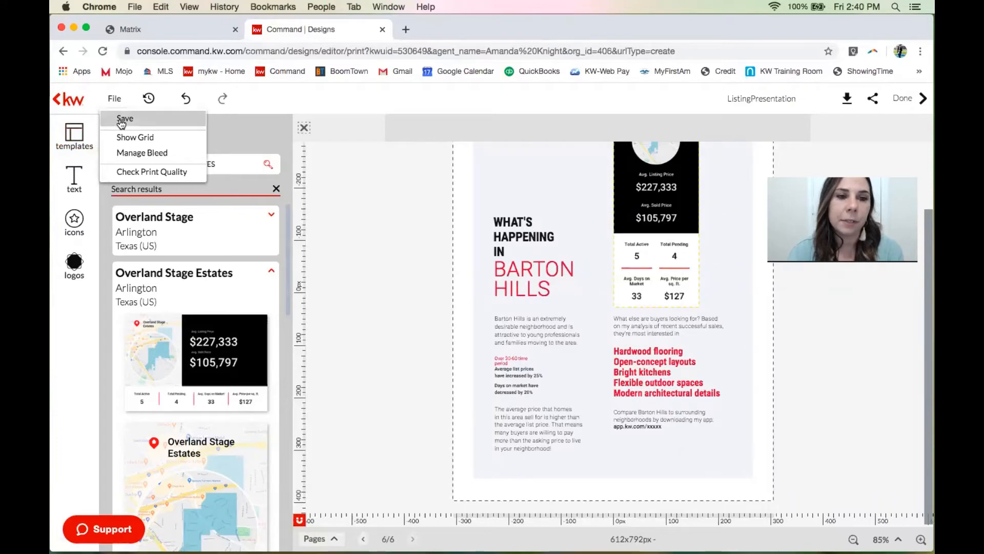
click(122, 121)
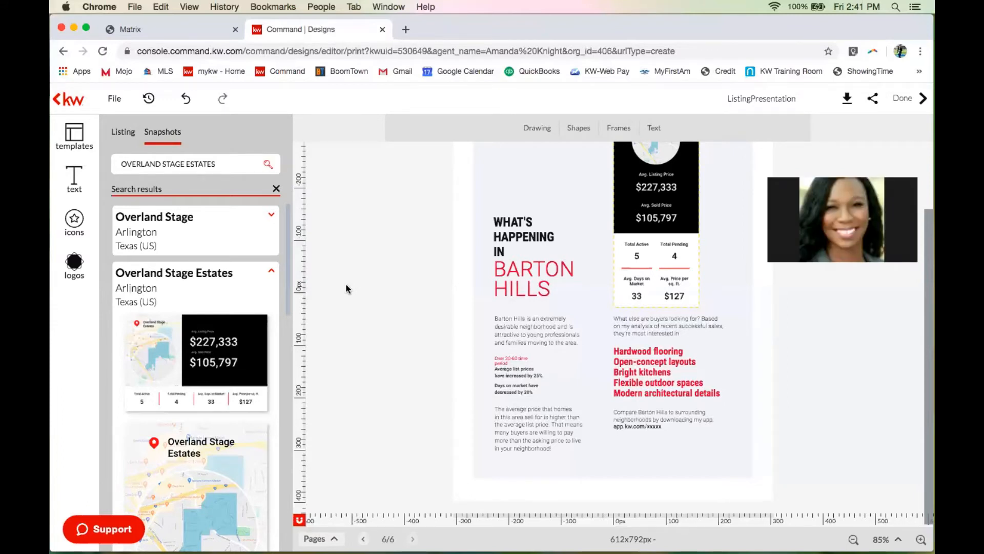
Add the Comparable Properties template as page 7 of 7 in the booklet.
click(74, 136)
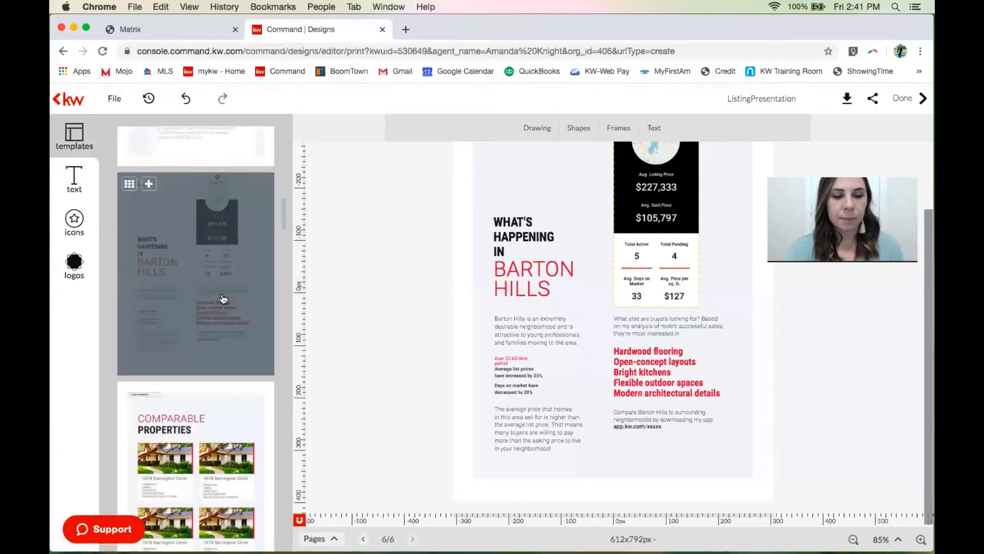
scroll(223, 299, down, 2)
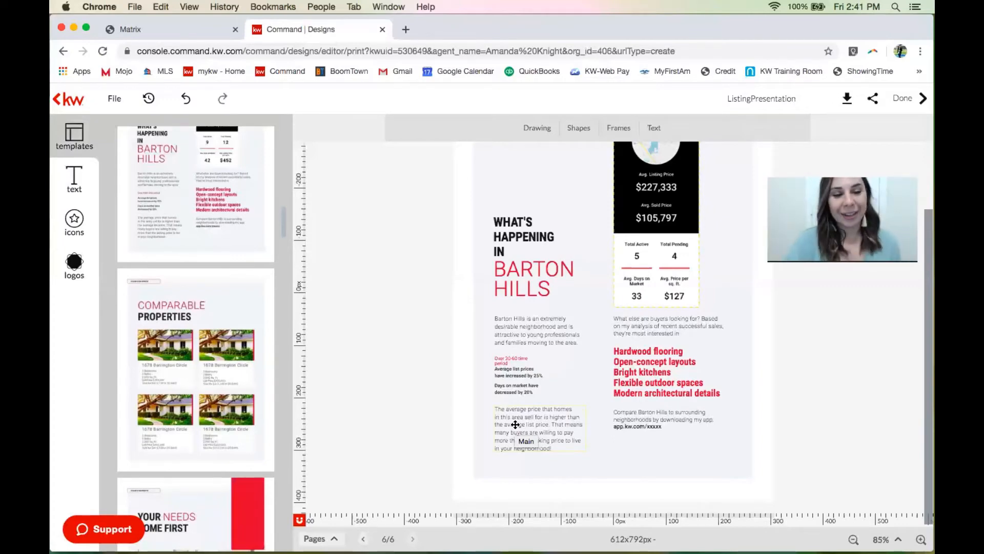
mouse_move(236, 315)
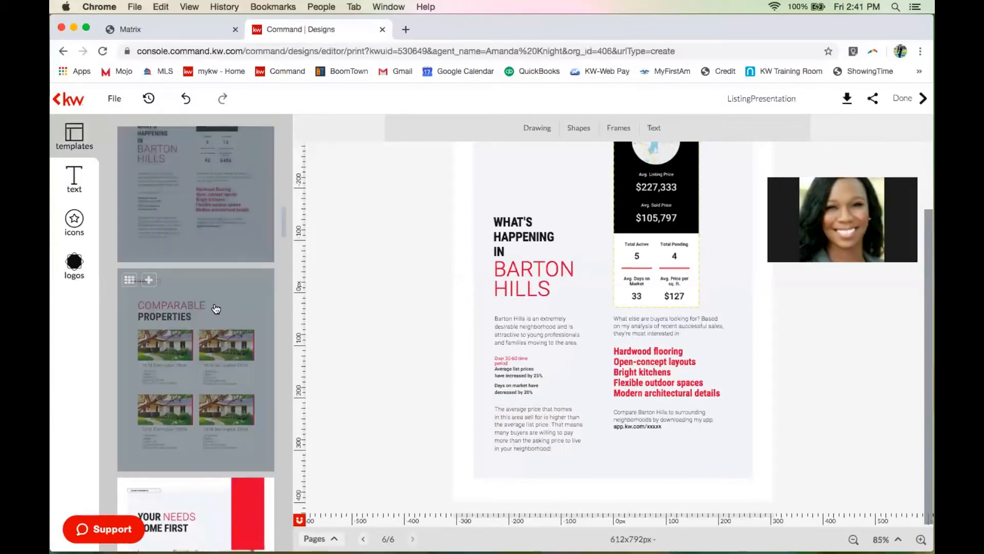
scroll(216, 308, down, 2)
scroll(215, 309, down, 1)
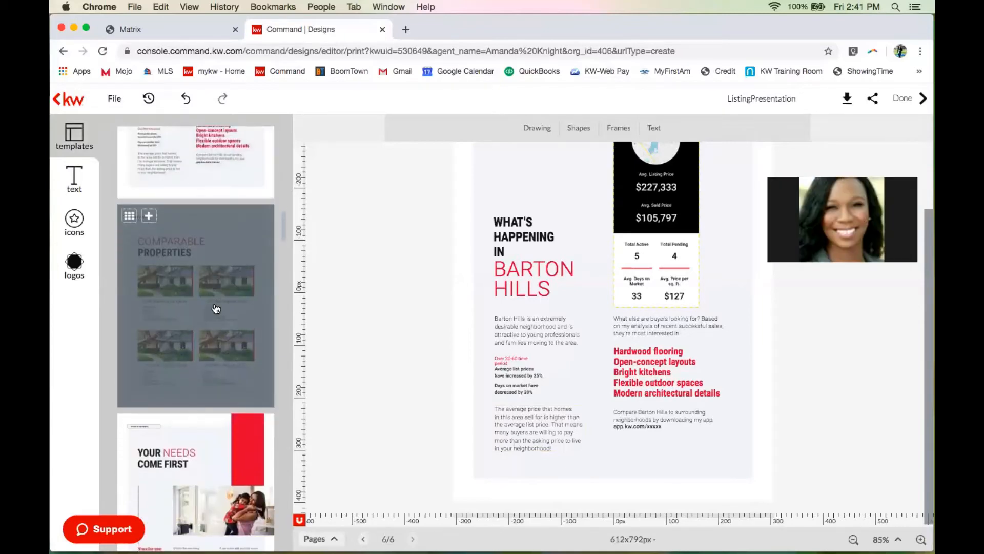
click(149, 218)
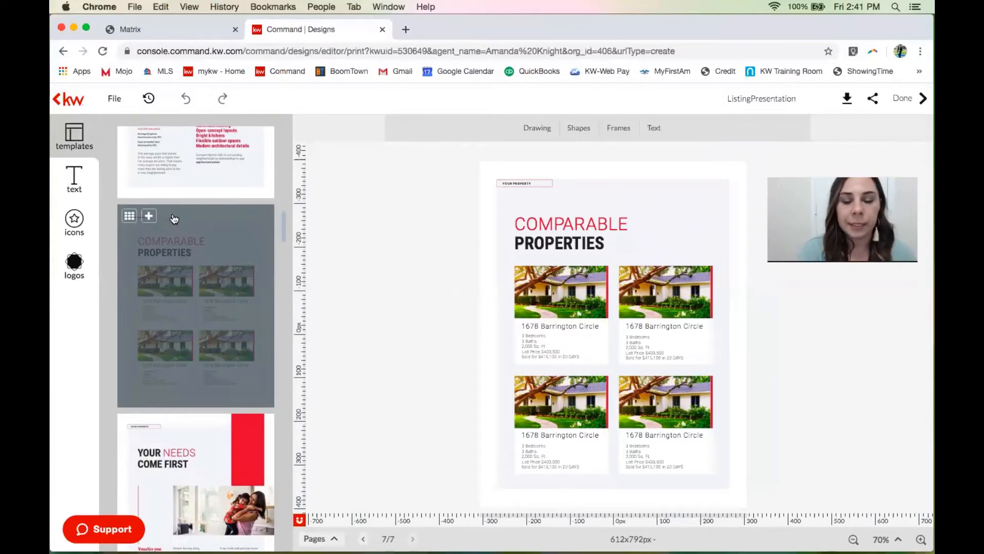
Select the first comparable's photo and open the kwls Listing search with its search-by options.
click(551, 285)
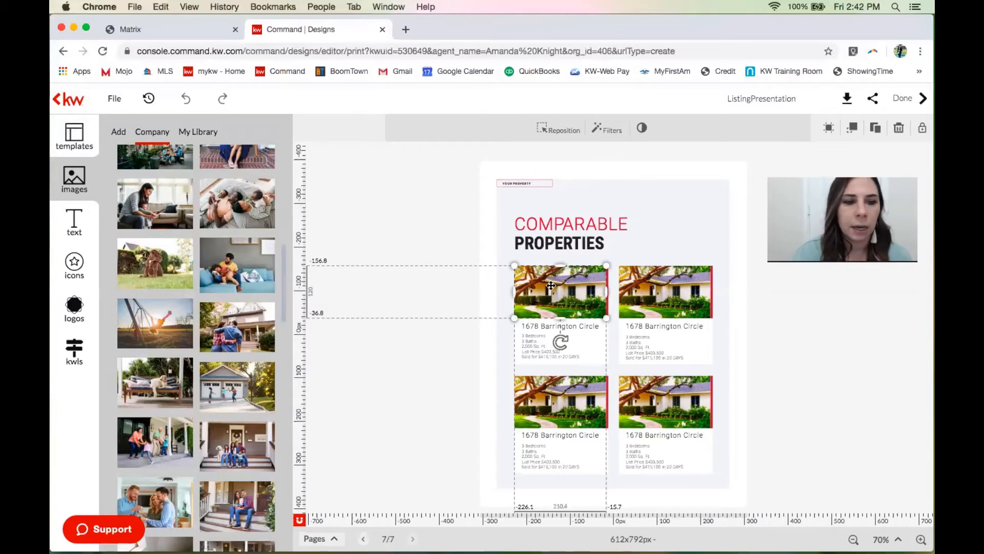
click(76, 362)
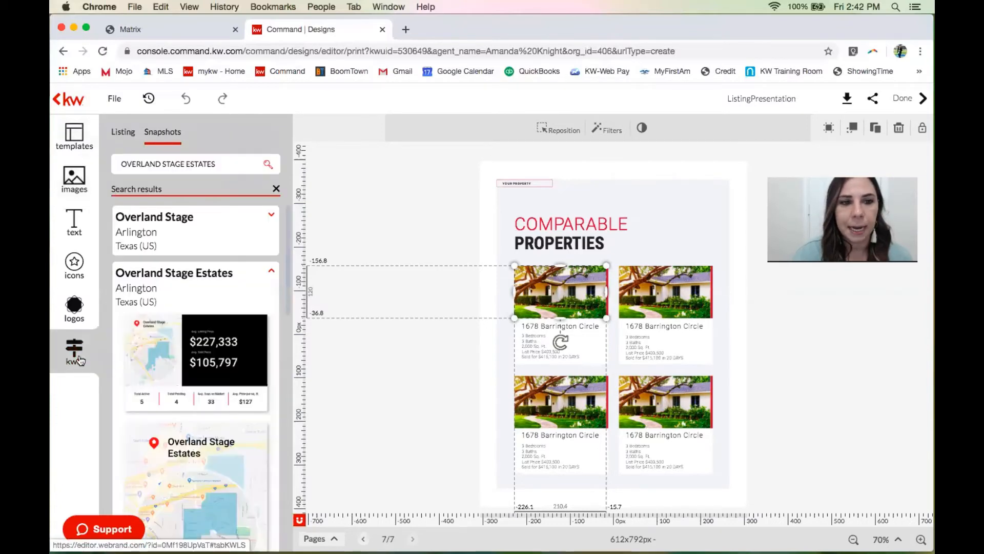
click(123, 139)
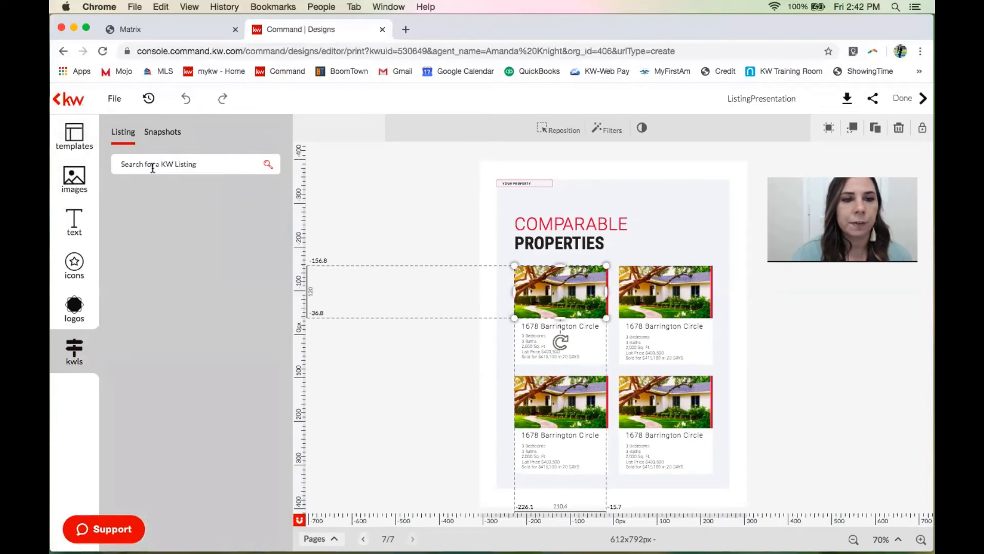
click(153, 168)
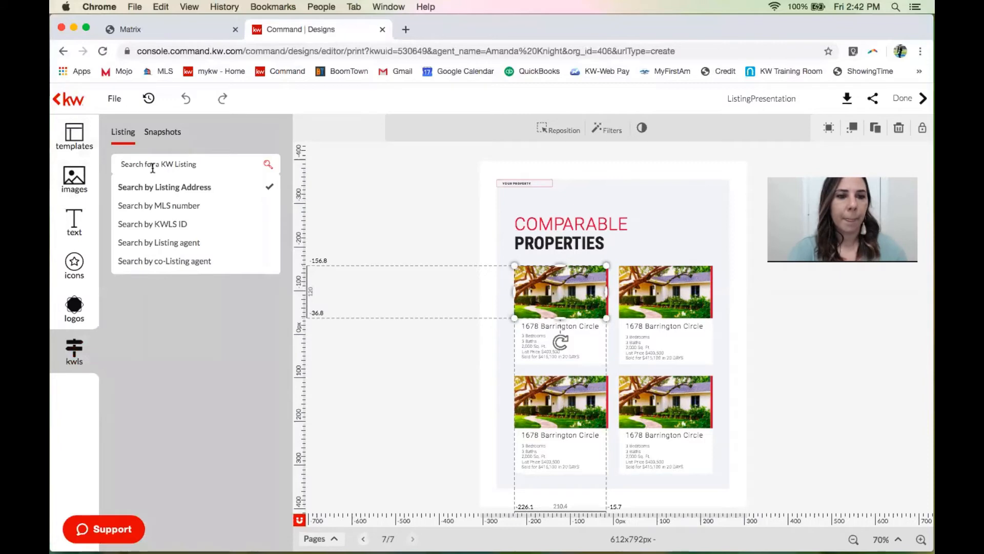
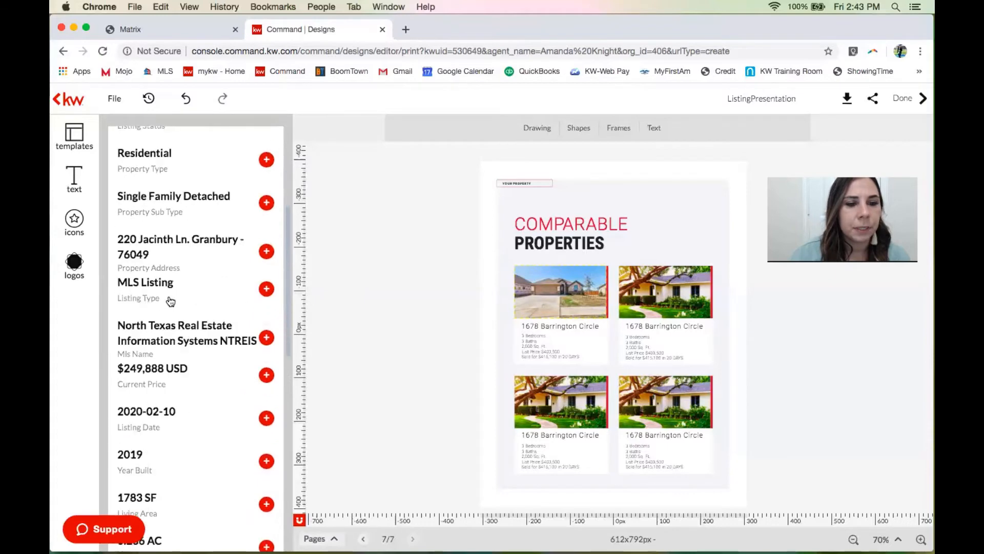
Scroll through the left listing data panel to review the subject property's details.
scroll(153, 320, down, 1)
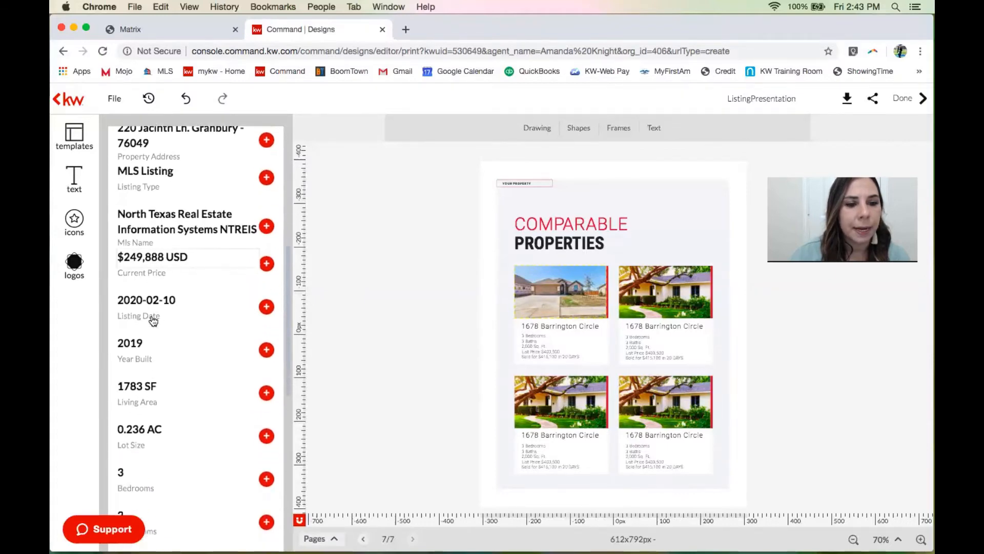
scroll(145, 345, down, 2)
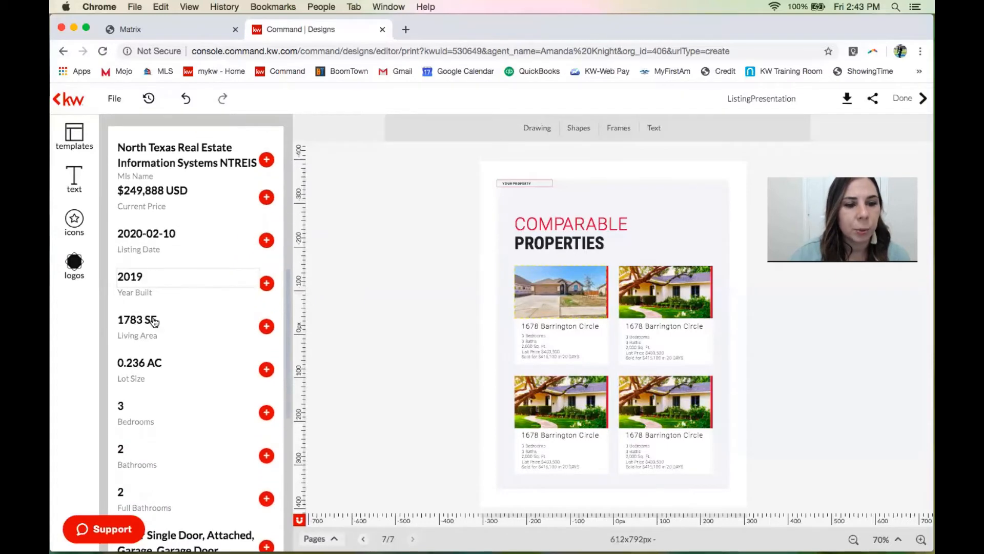
scroll(134, 405, down, 1)
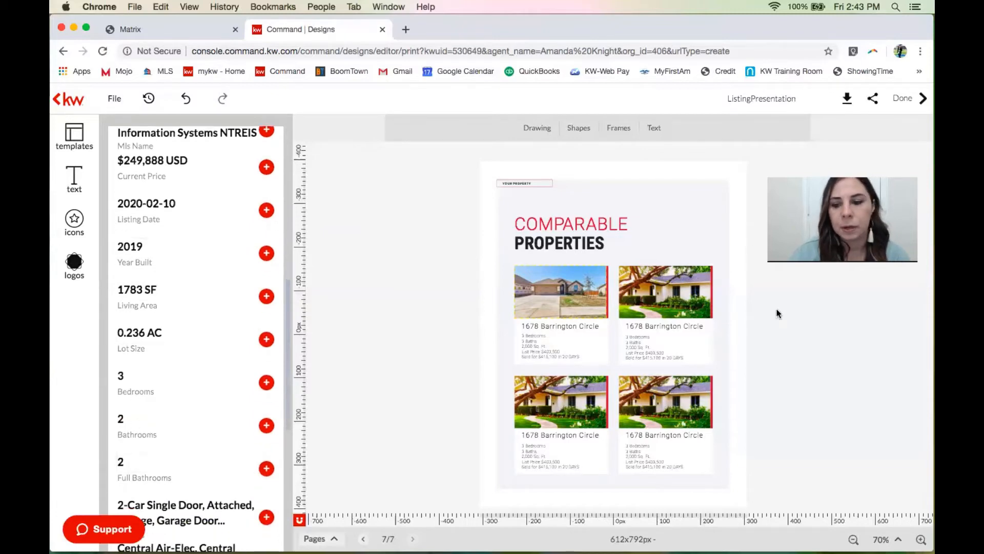
Zoom to 92% and change the first comparable's baths to 2 and square feet to 1,783.
click(921, 539)
click(922, 540)
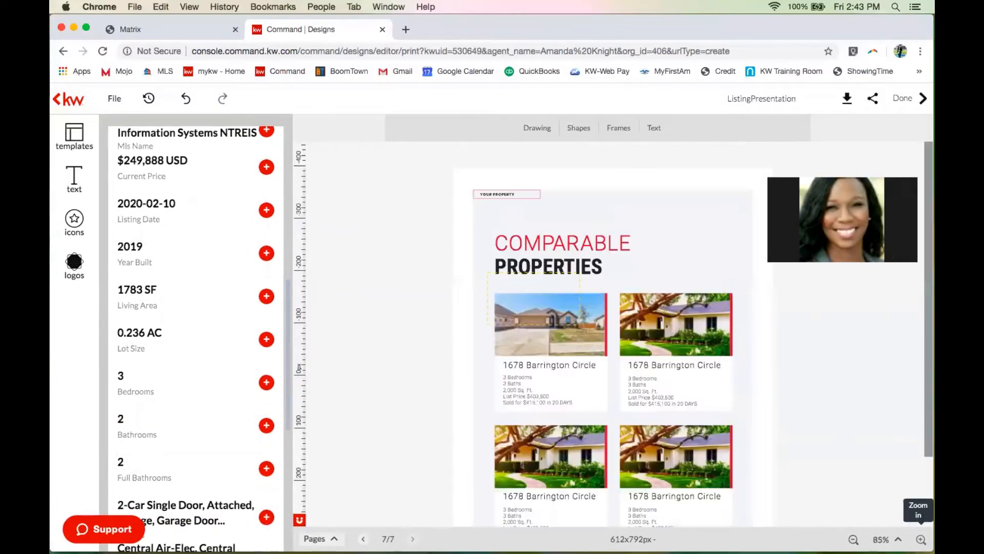
click(921, 539)
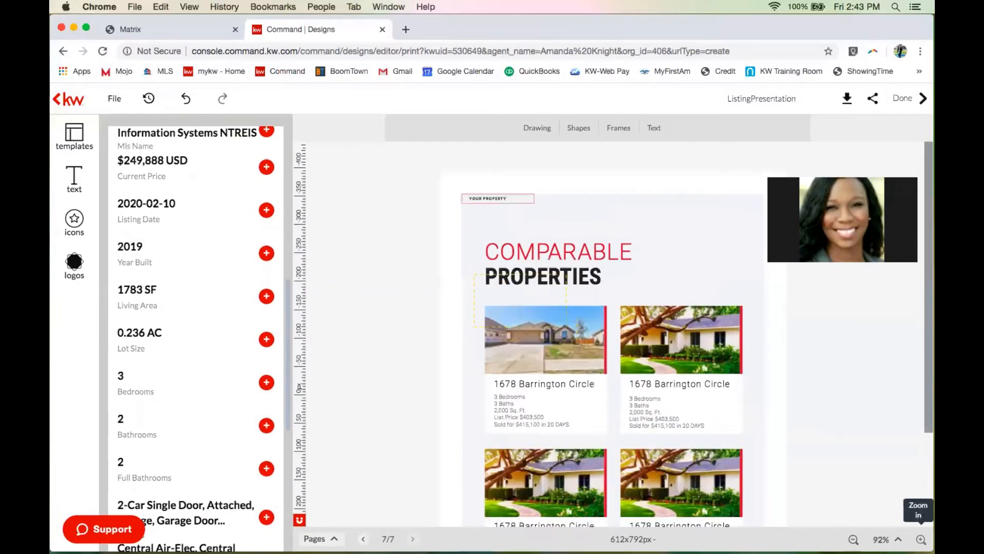
click(520, 410)
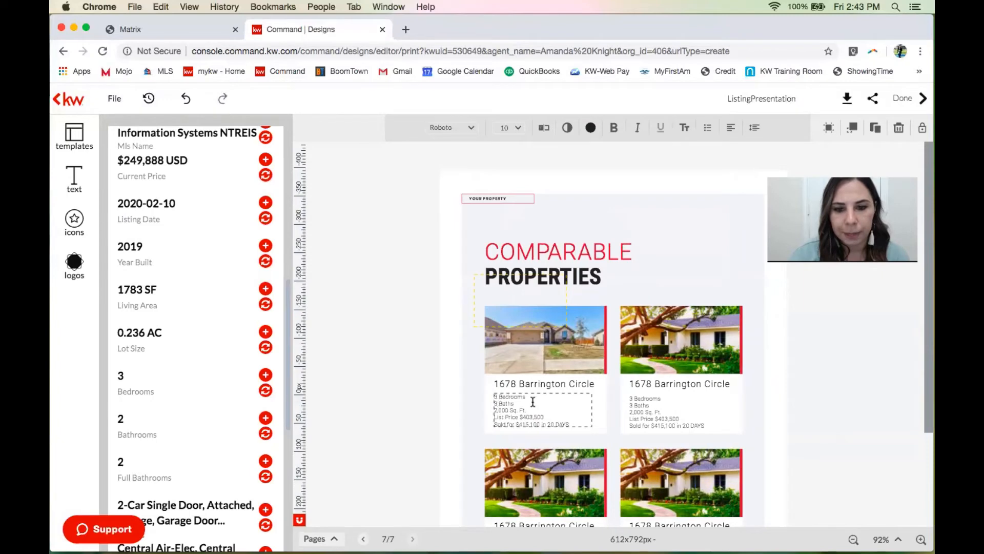
key(BackSpace)
text(2)
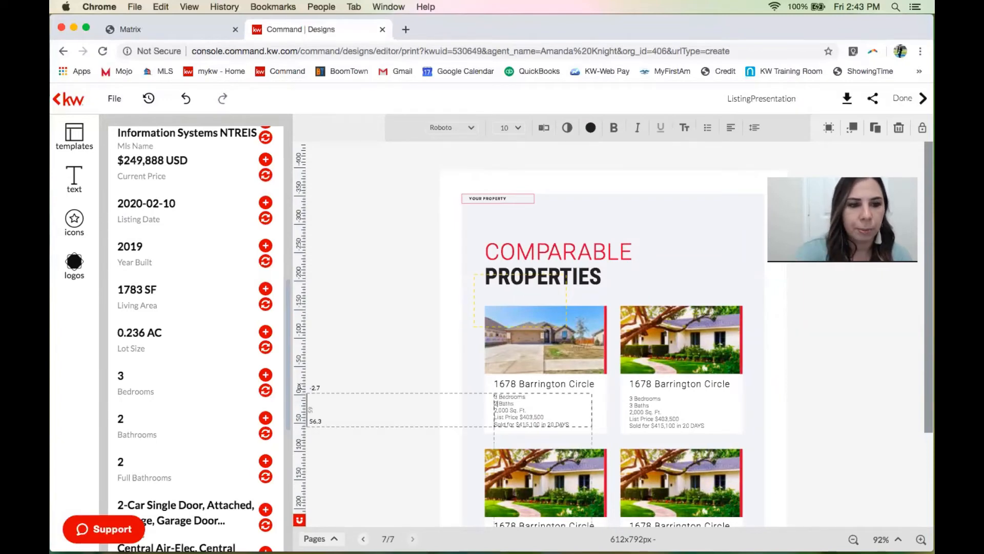
click(508, 412)
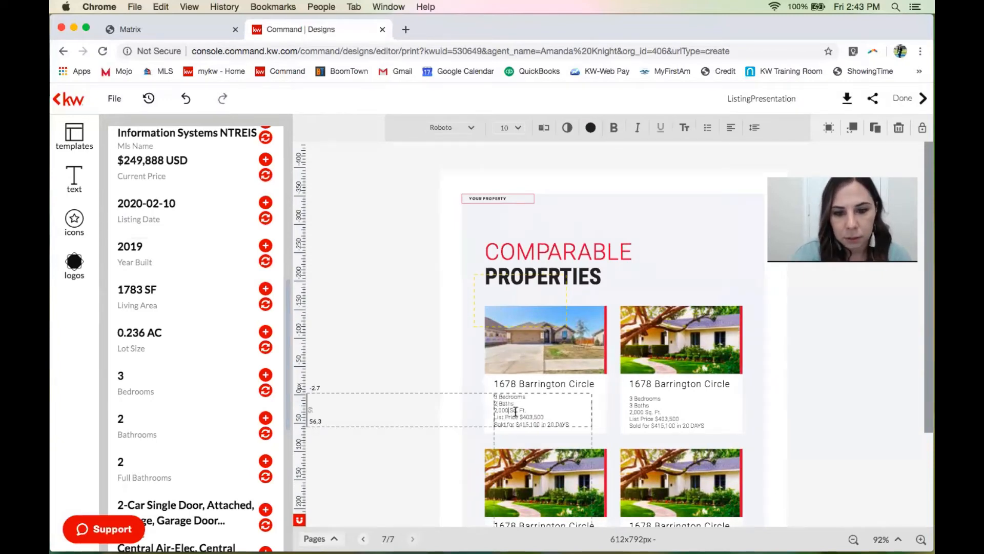
key(BackSpace)
key(BackSpace)
key(BackSpace)
key(BackSpace)
key(BackSpace)
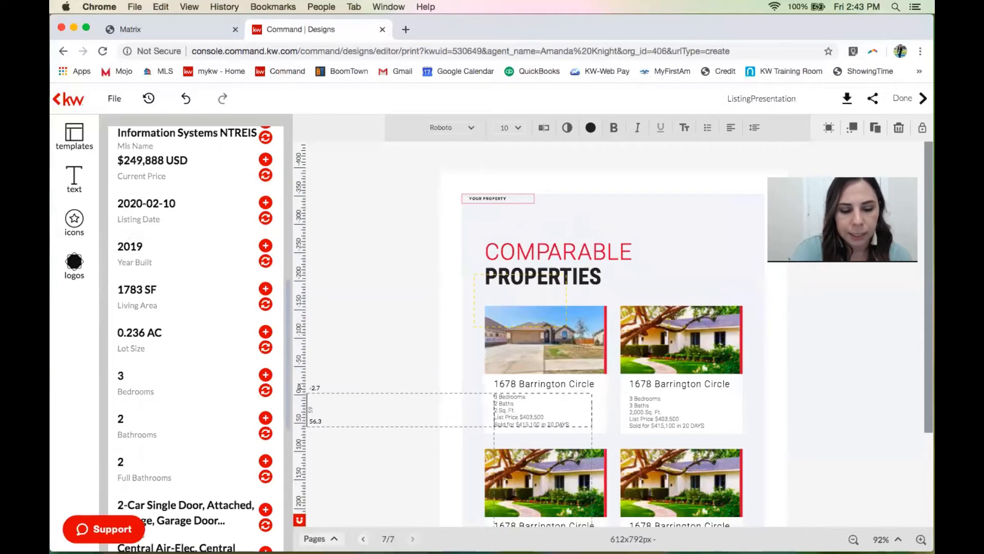
text(1)
text(,7)
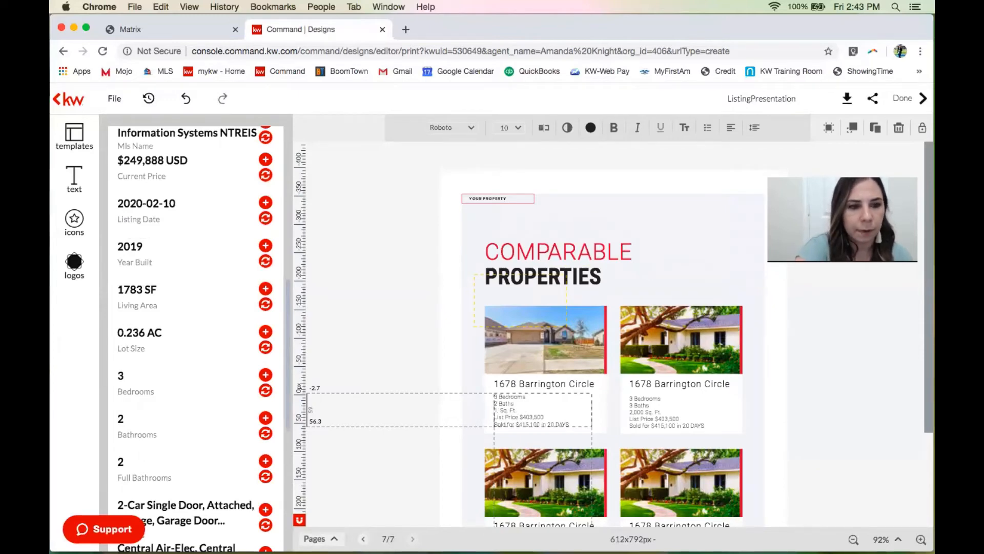
text(83)
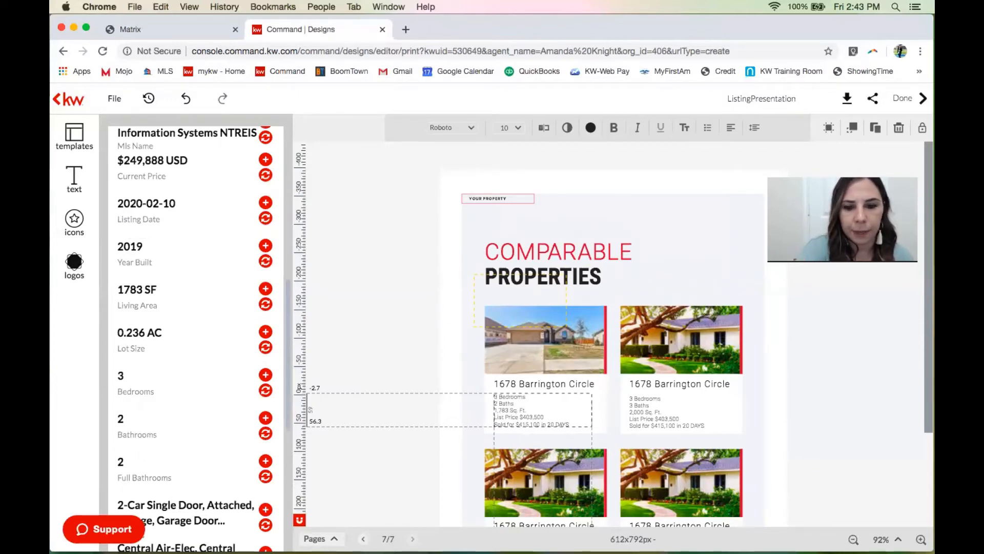
Change the first comparable's list price to $249,888.
click(536, 417)
click(538, 417)
drag(541, 418, 527, 418)
text(\)
key(BackSpace)
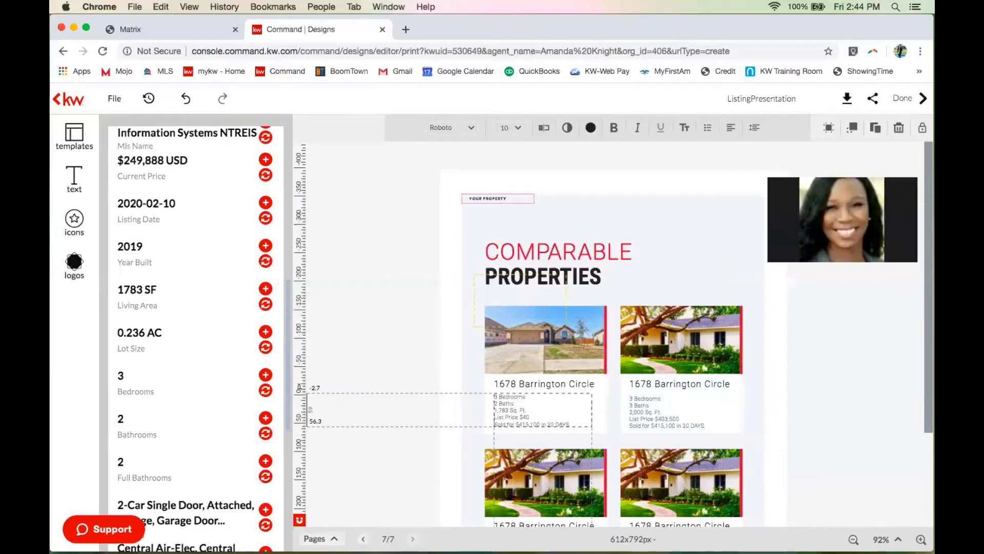
text(249,888)
click(590, 391)
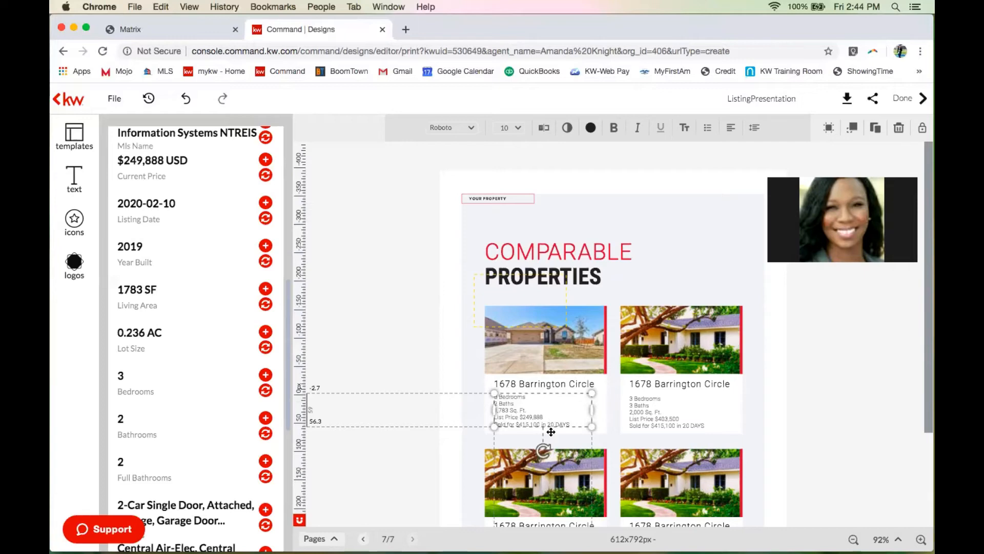
Fill the second comparable's details from listing values, keeping Living Area and deleting the 0.236 AC box.
click(648, 416)
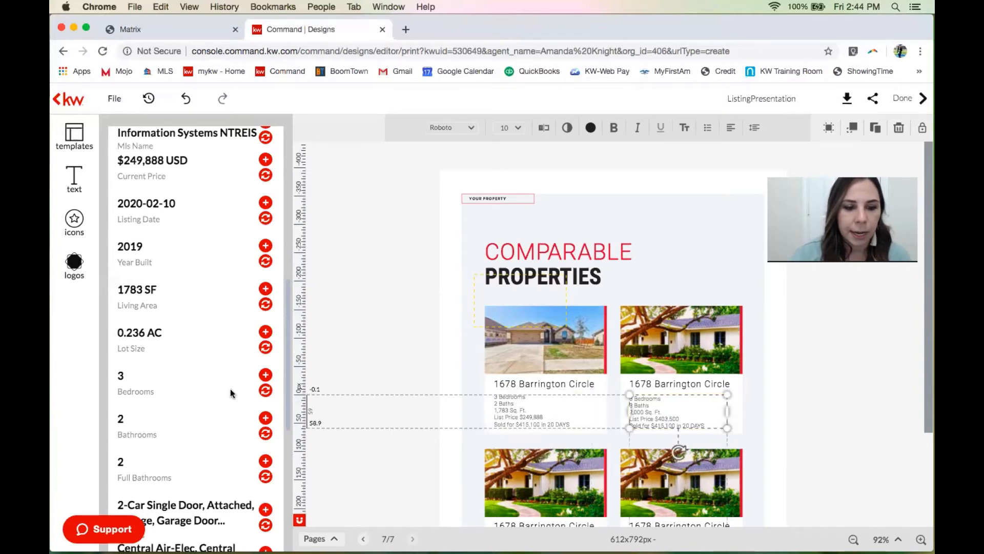
scroll(229, 389, down, 3)
scroll(230, 389, down, 1)
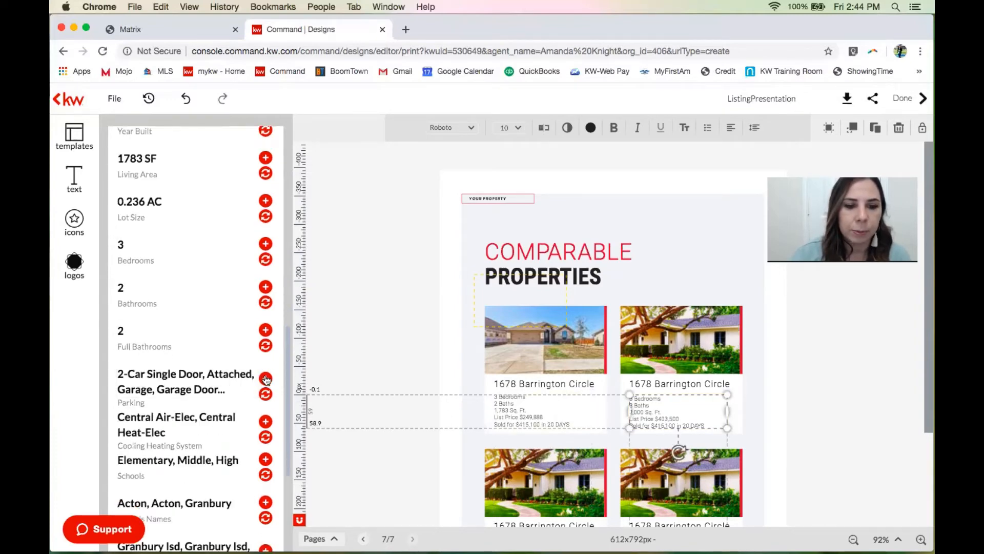
click(266, 394)
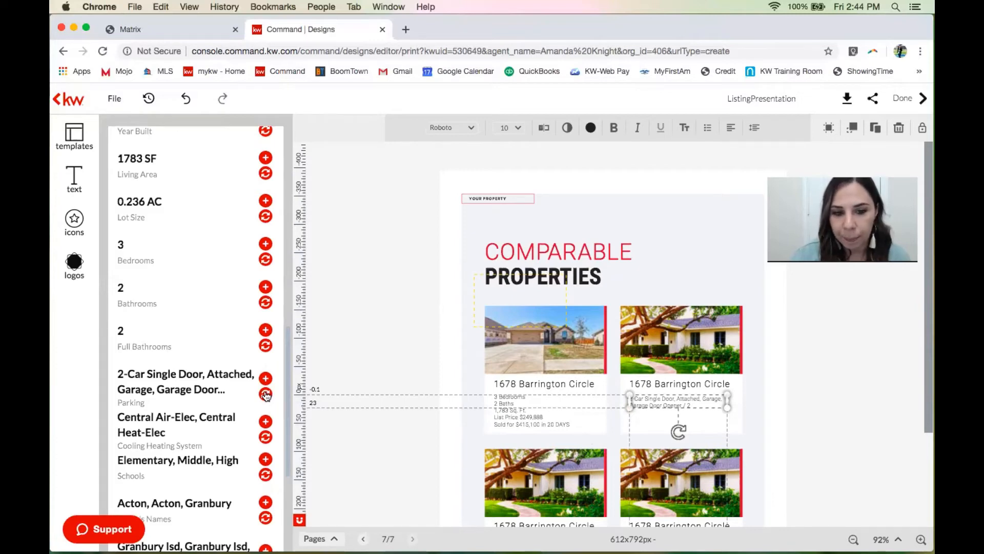
click(265, 260)
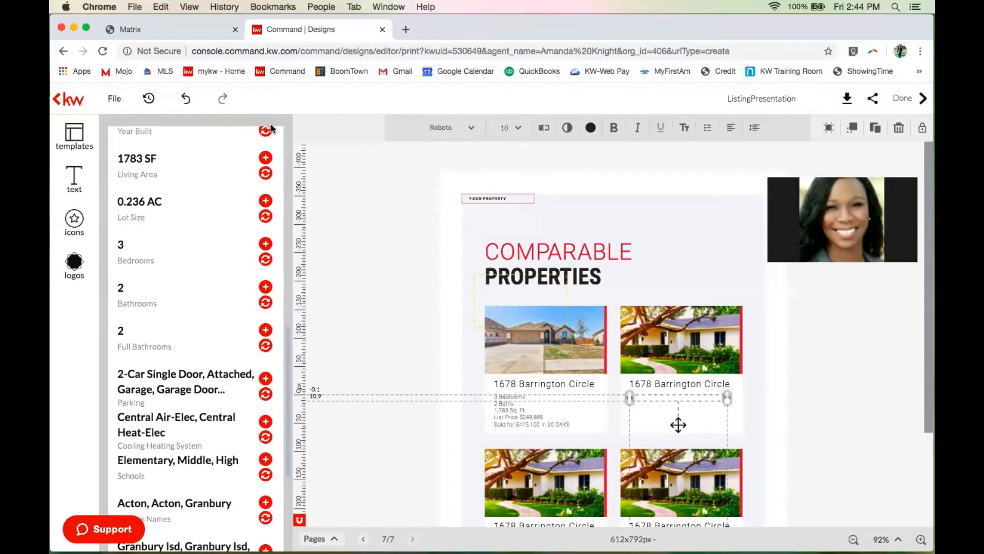
click(265, 173)
click(266, 202)
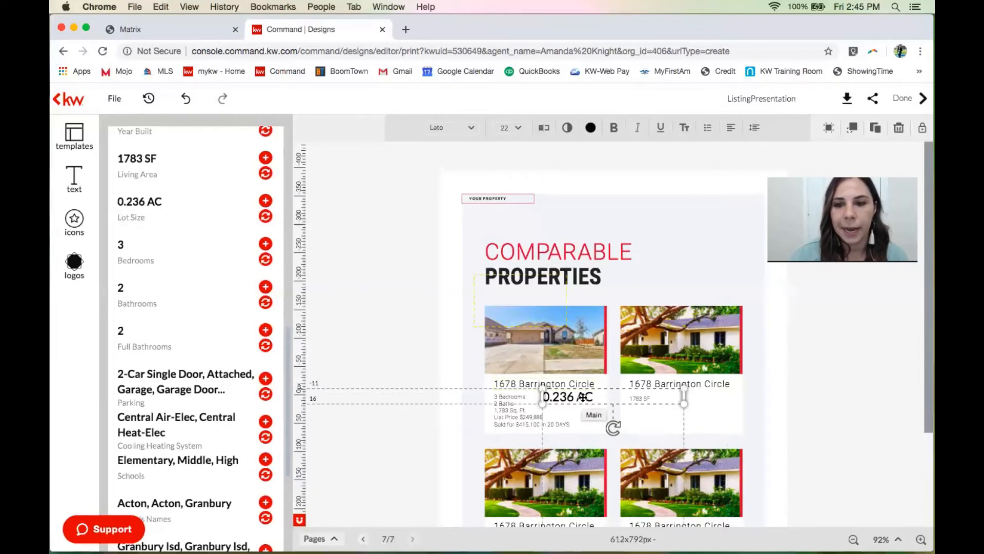
click(899, 136)
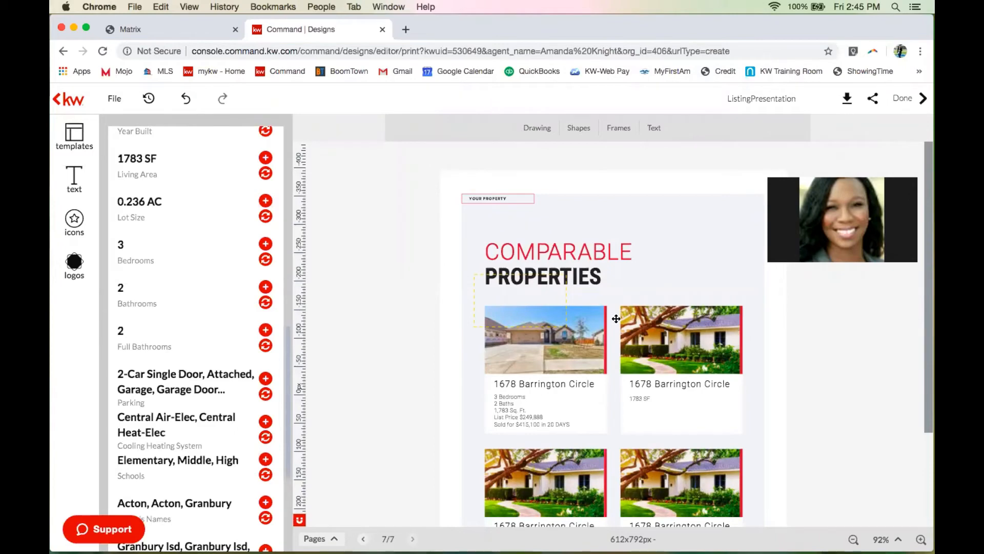
Revisit the first card's details text, then select the top-right comparable photo.
click(552, 422)
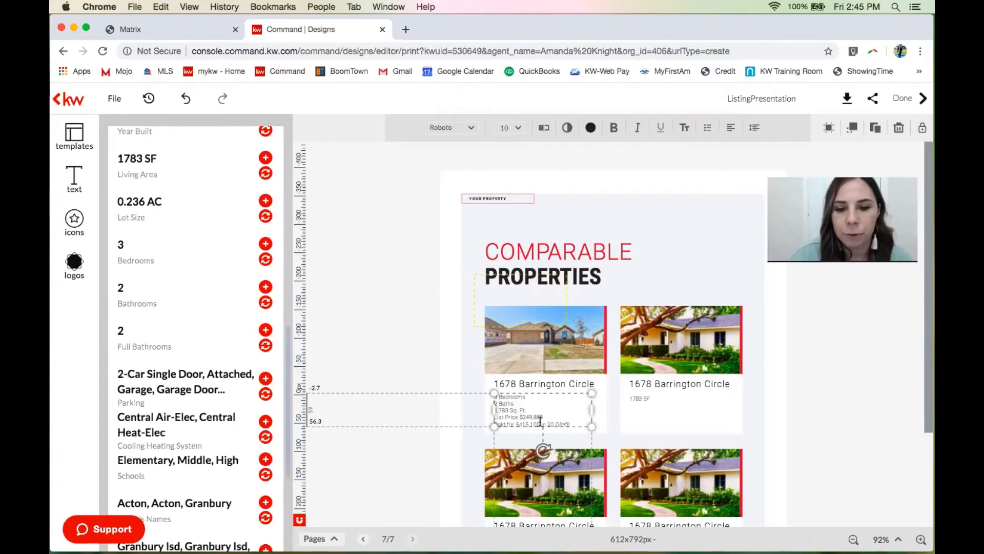
click(542, 425)
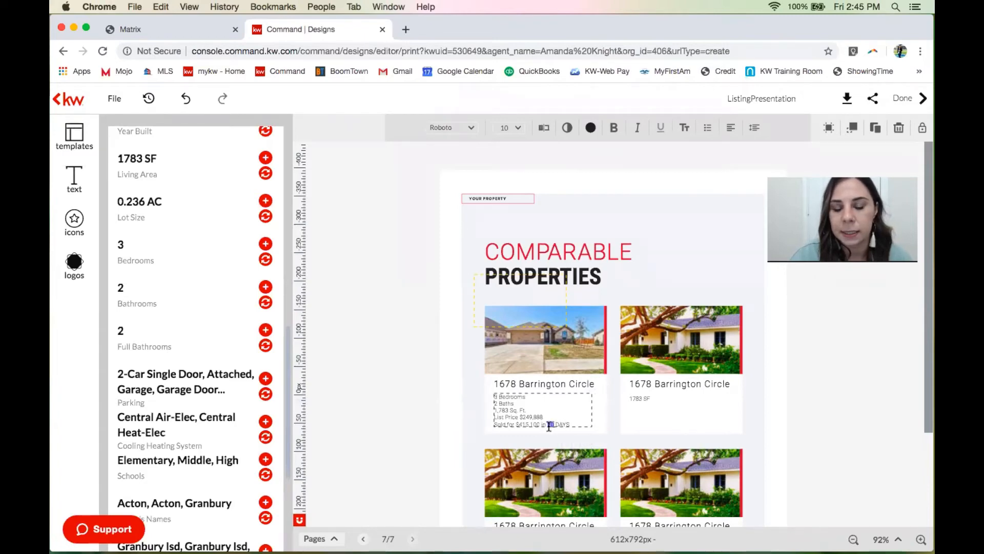
scroll(564, 424, down, 3)
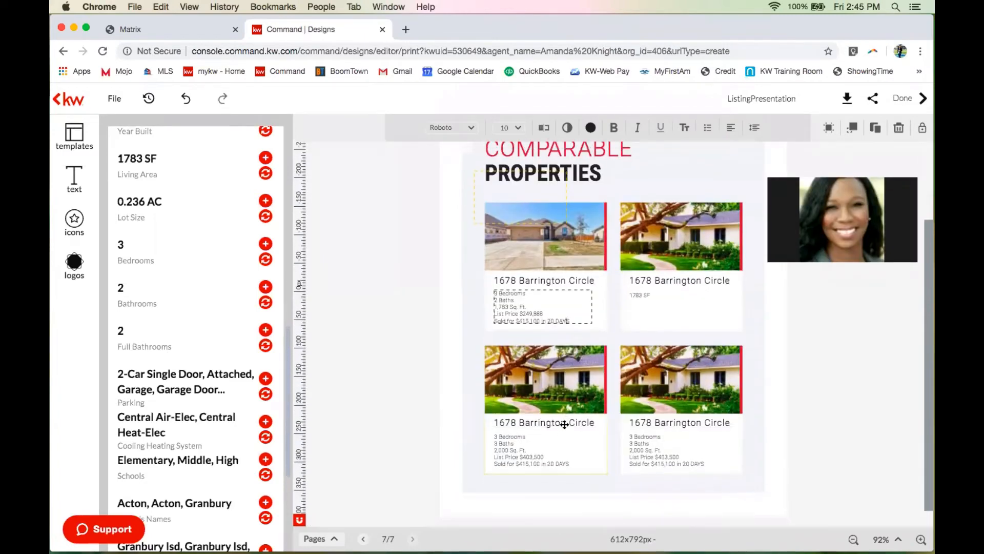
click(673, 259)
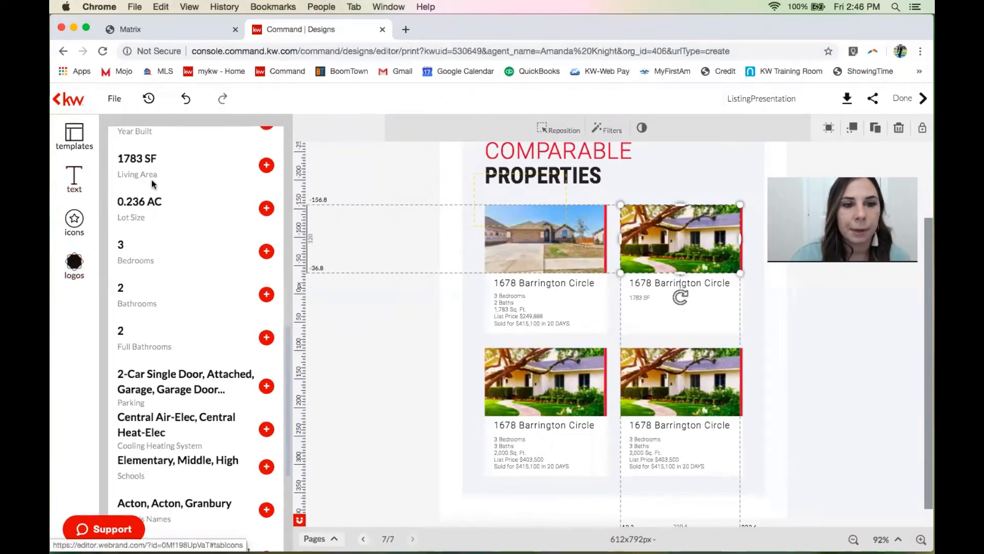
Return from the listing details to the street's search results and select the search text.
scroll(151, 179, up, 10)
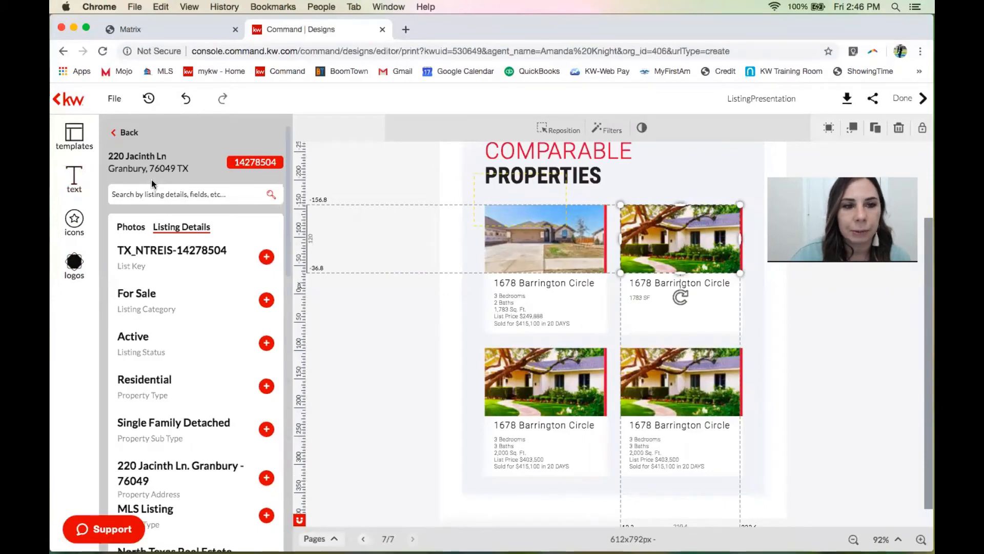
click(121, 134)
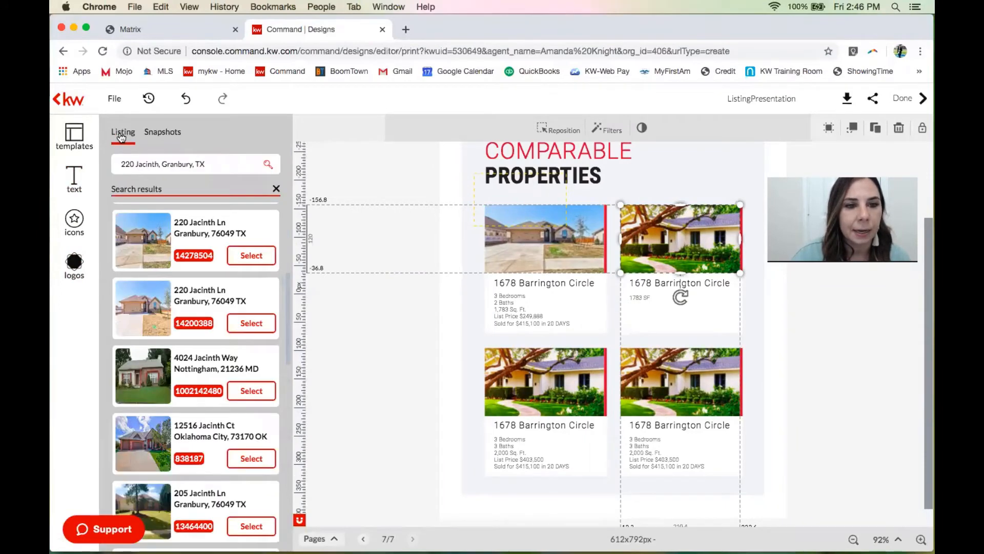
triple_click(215, 163)
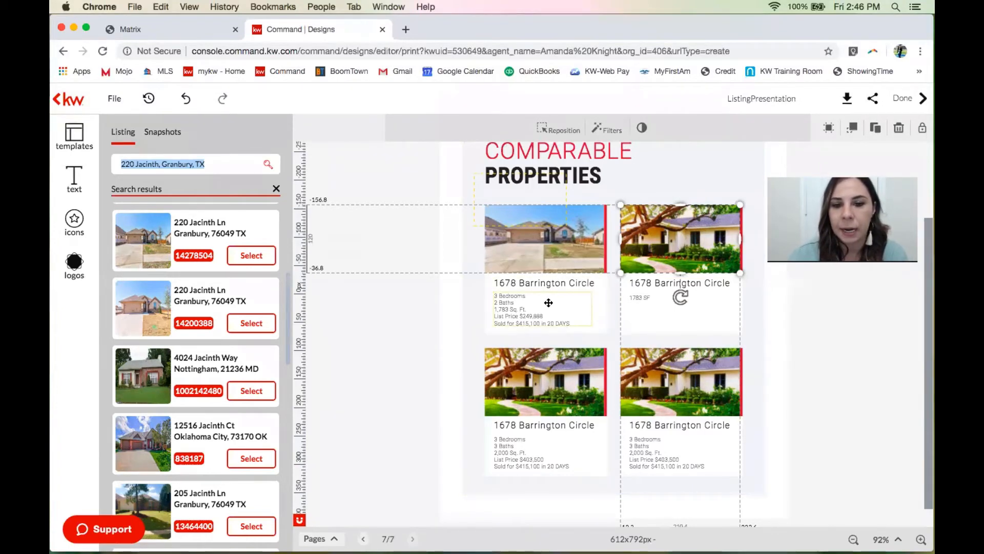
click(532, 368)
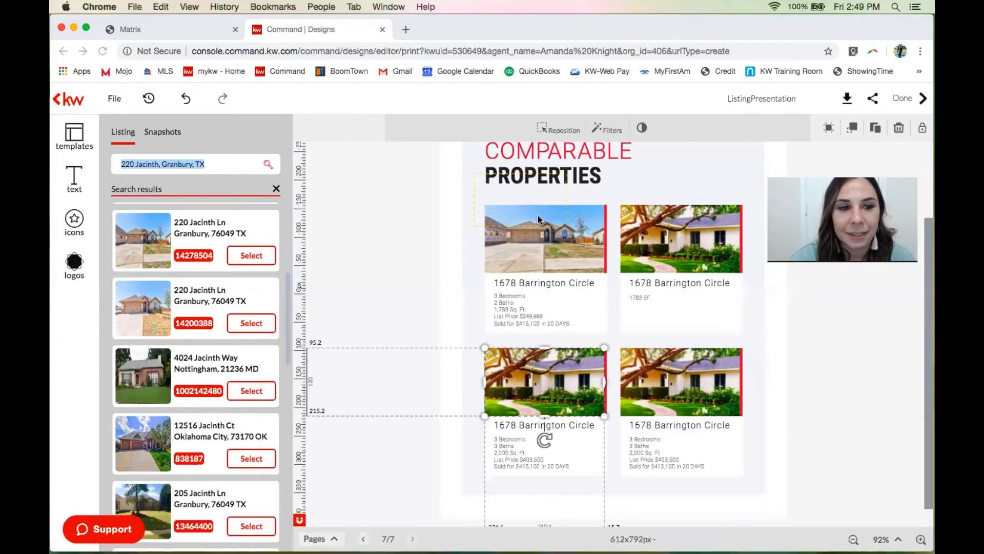
click(674, 288)
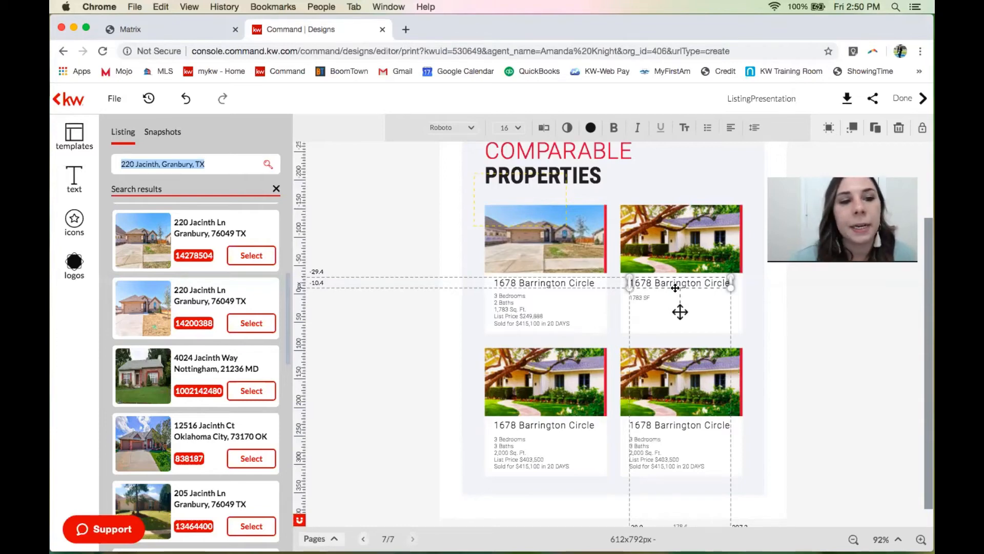
Add the Your Needs Come First template as the booklet's eighth page.
click(75, 134)
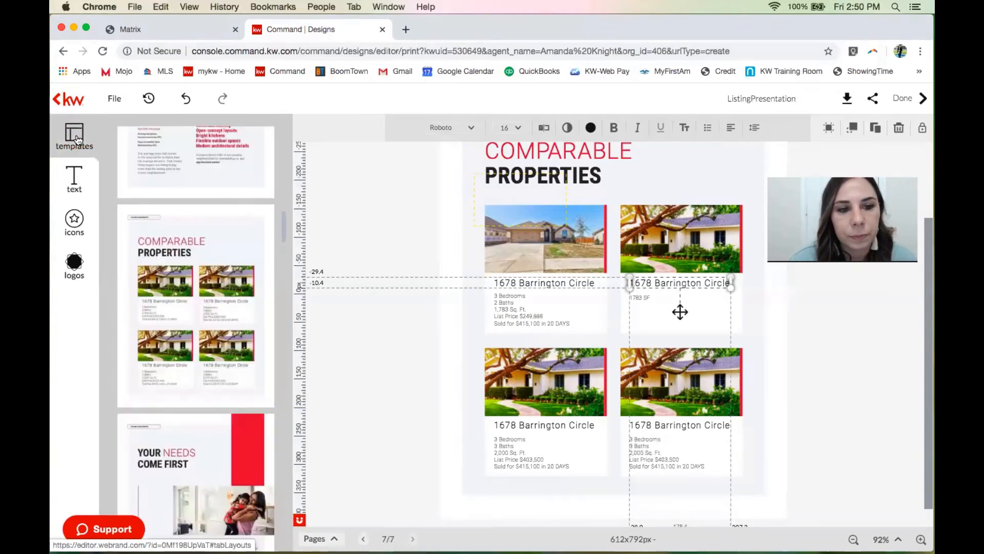
mouse_move(214, 277)
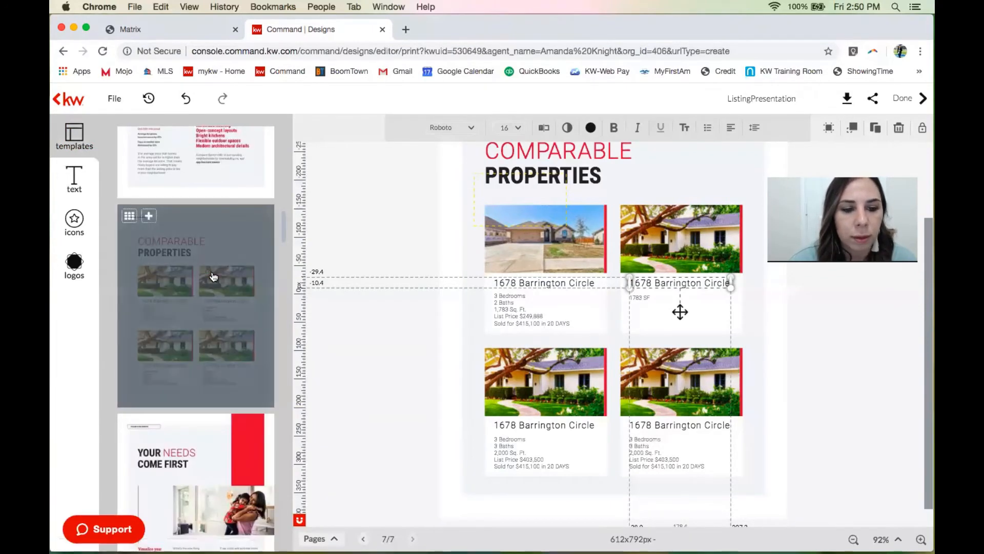
scroll(214, 277, down, 5)
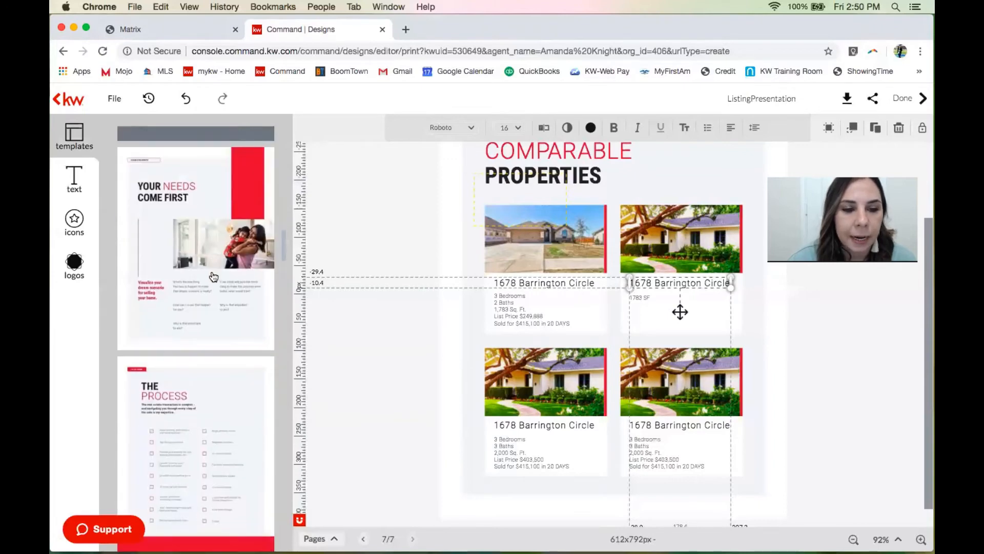
scroll(214, 277, up, 1)
mouse_move(215, 200)
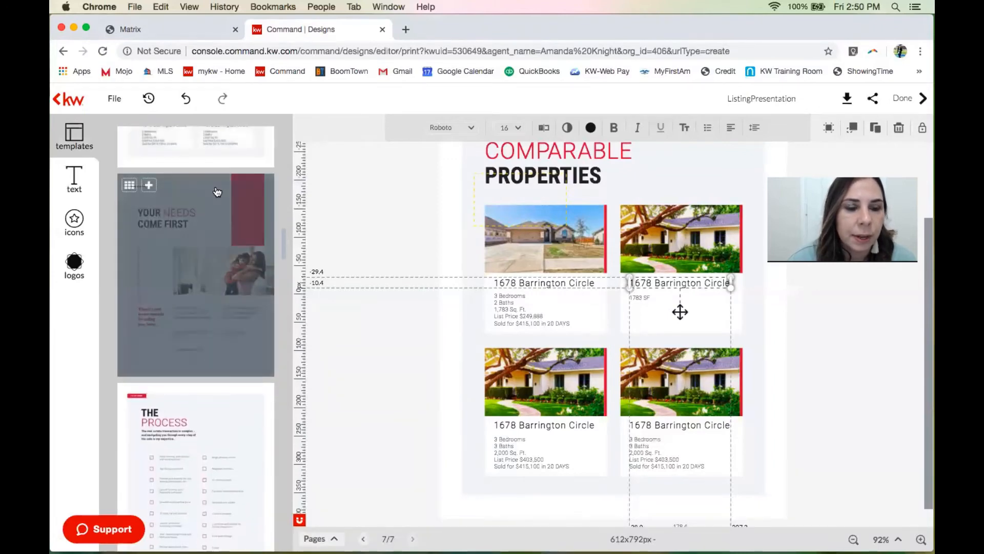
click(149, 186)
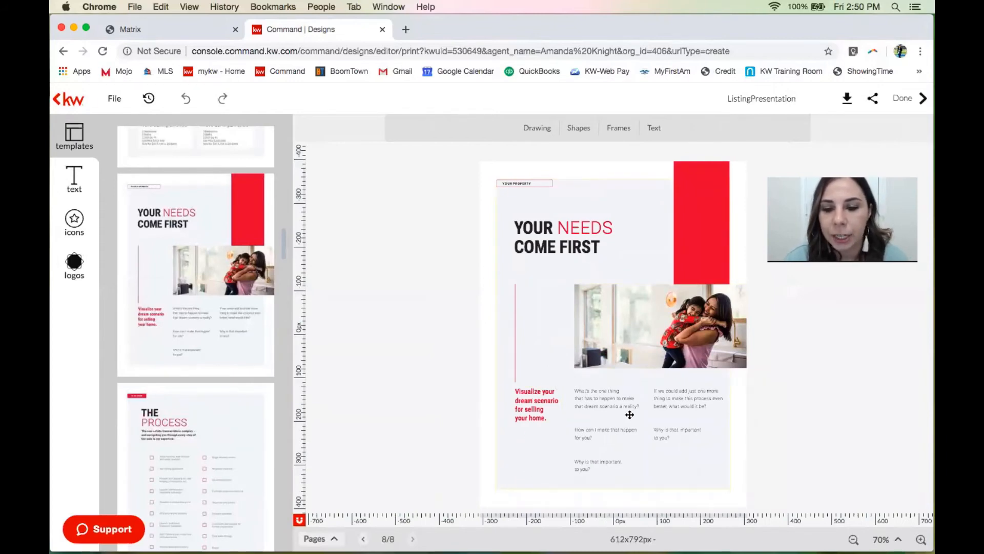
click(622, 429)
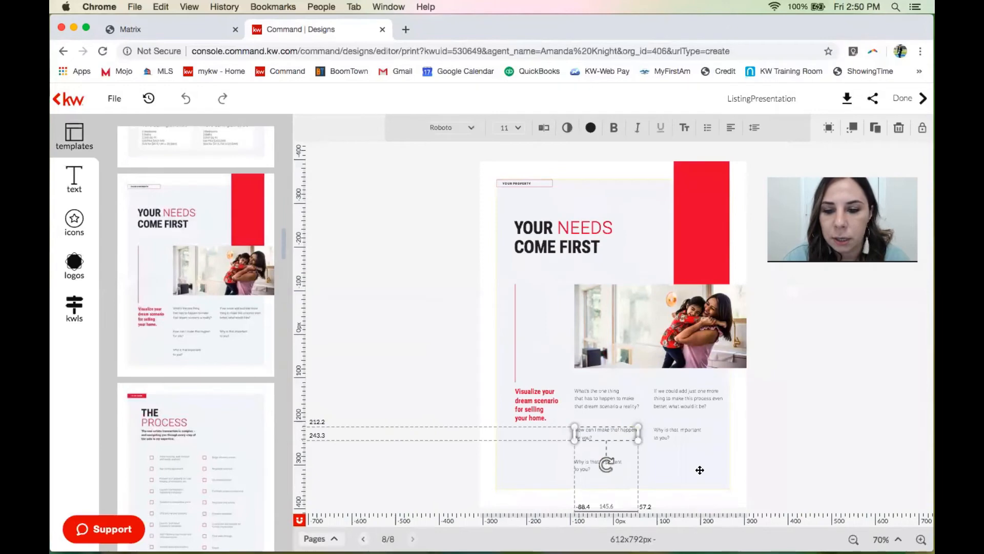
click(613, 399)
click(658, 401)
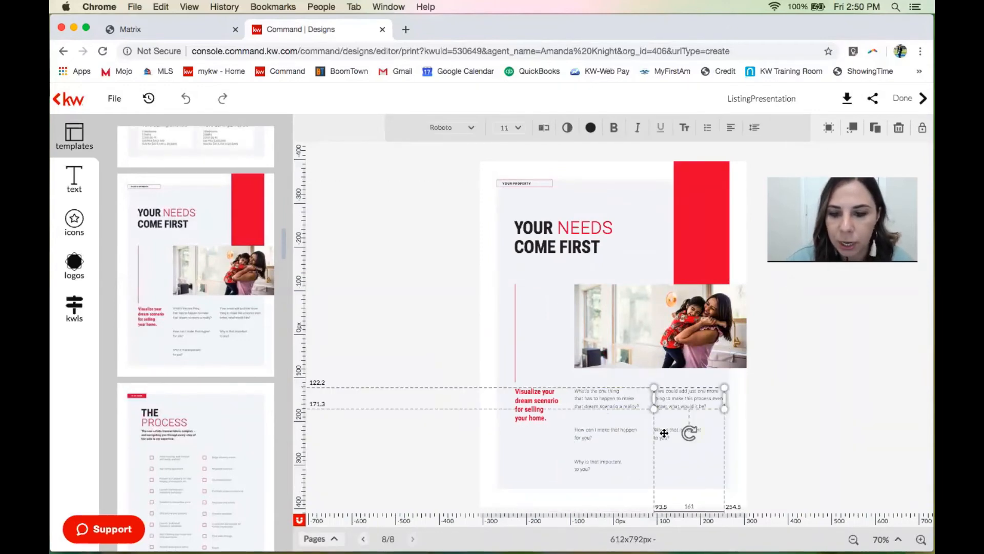
click(661, 430)
click(626, 432)
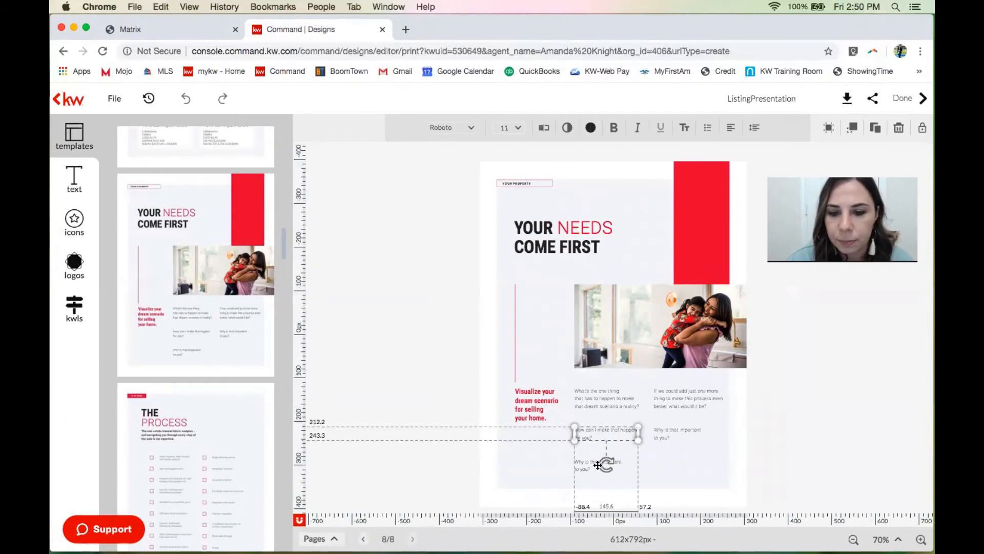
click(587, 465)
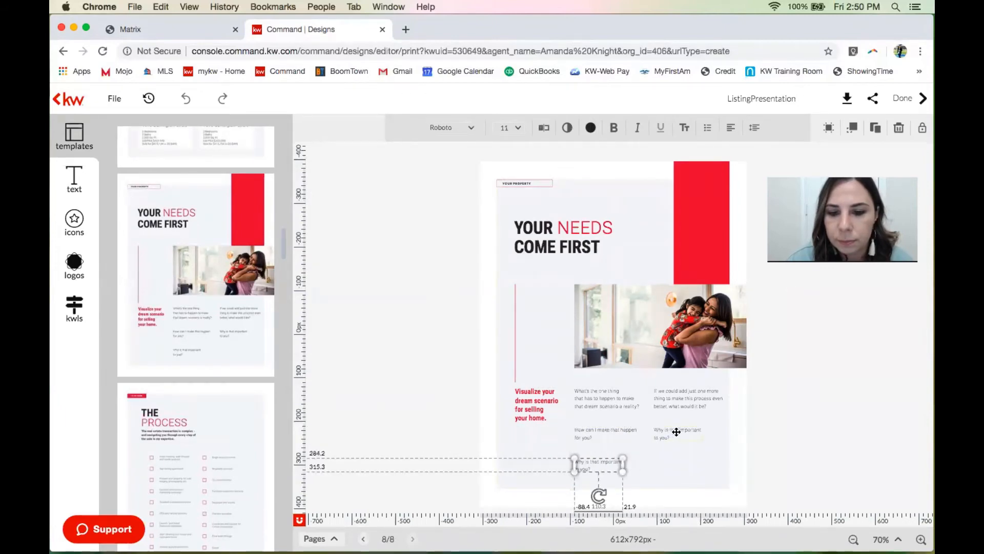
click(676, 432)
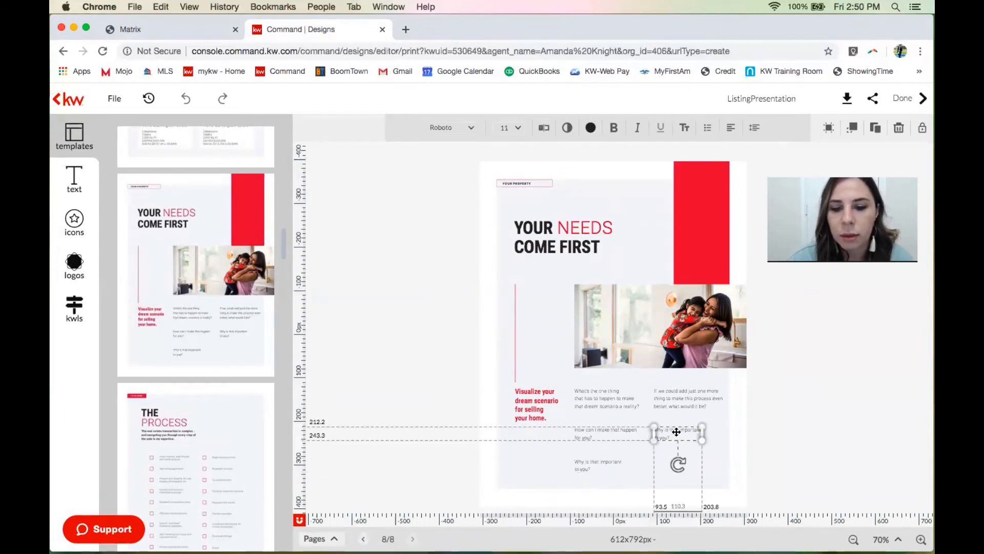
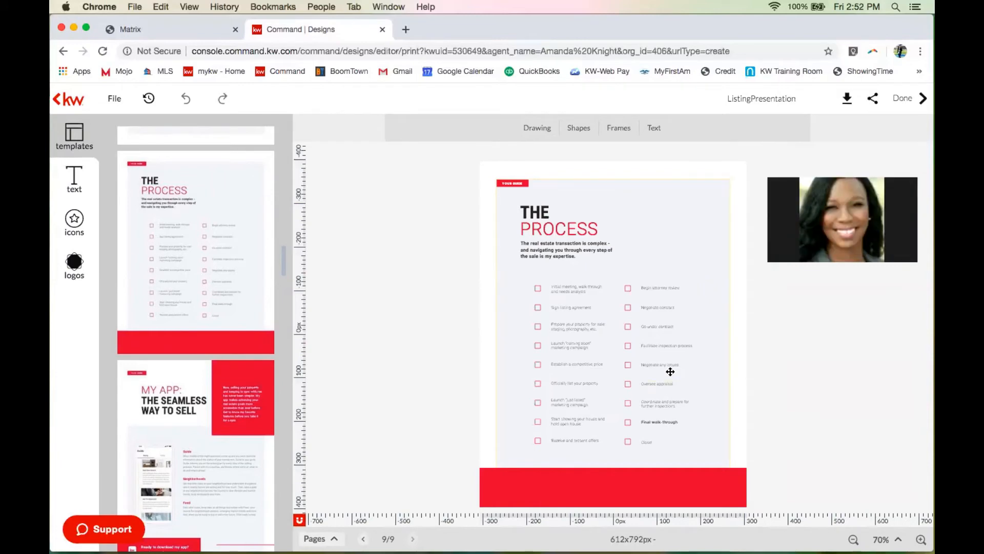
Bring up The Process checklist as the last page, page 9 of 9.
mouse_move(841, 552)
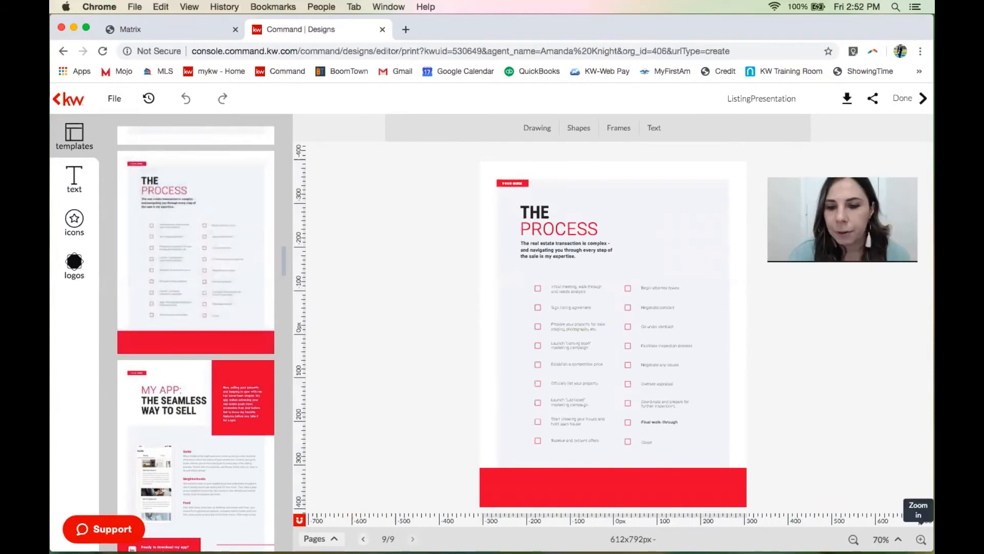
Zoom The Process page from 70% to 106% and scroll down to its checklist.
click(921, 539)
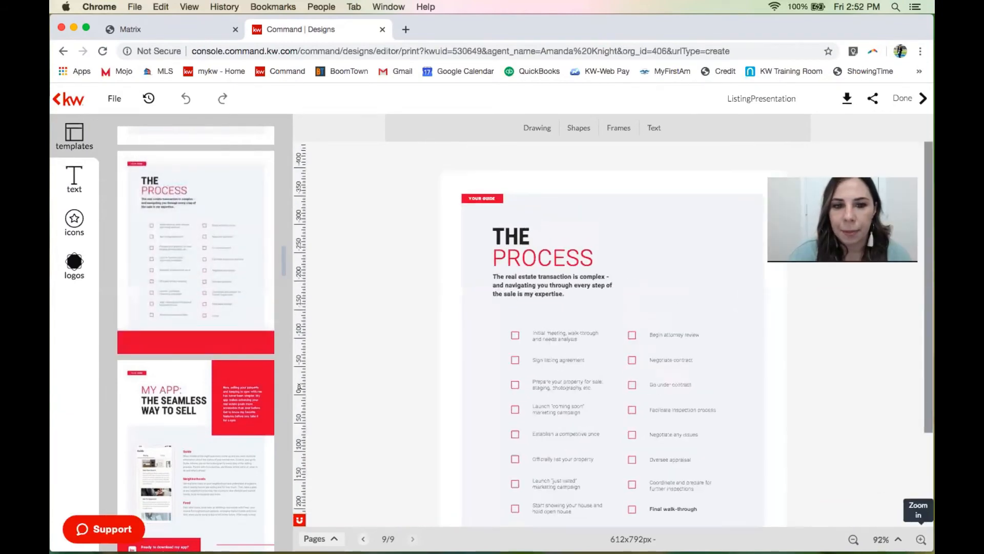
click(921, 539)
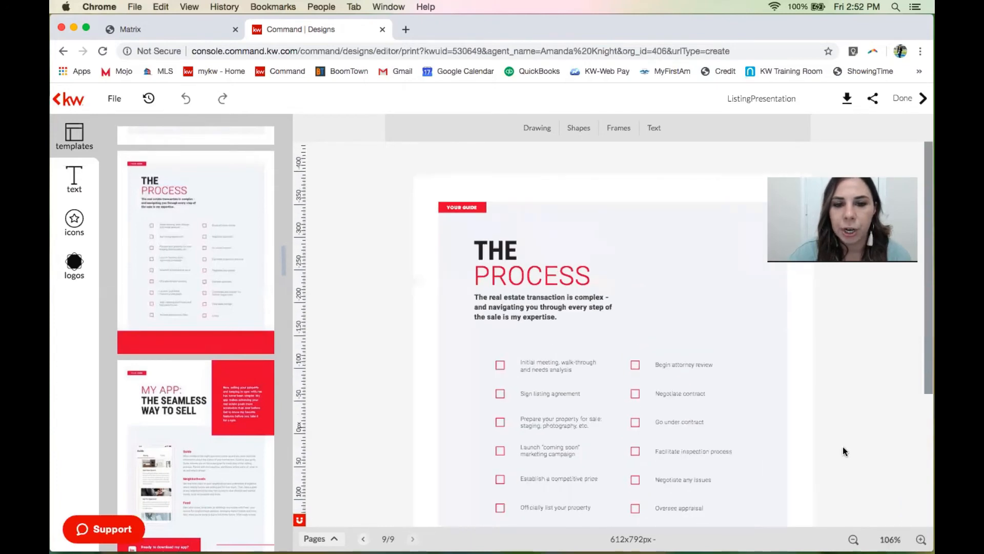
scroll(844, 450, down, 5)
scroll(844, 451, down, 1)
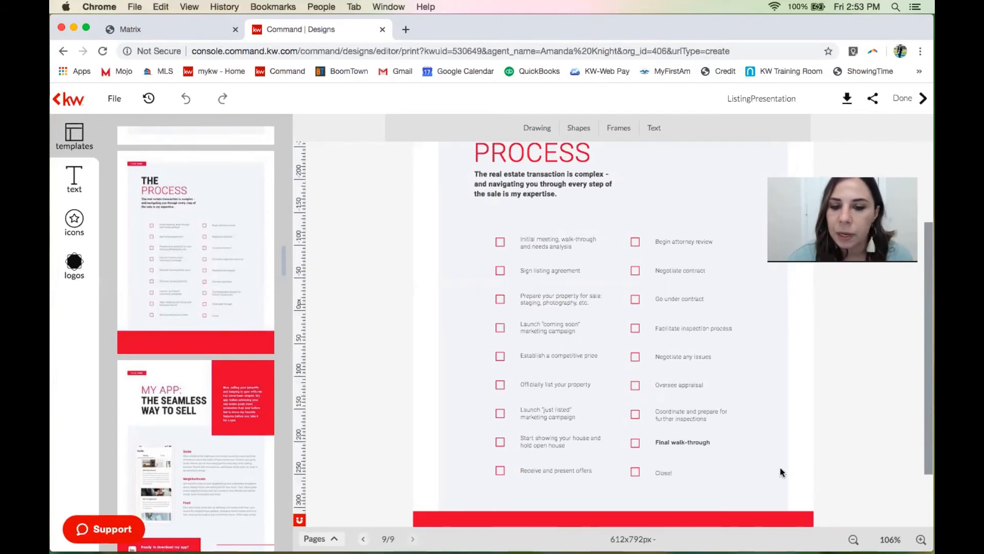
Change the checklist item 'Begin attorney review' to 'Review Net Sheet'.
click(698, 240)
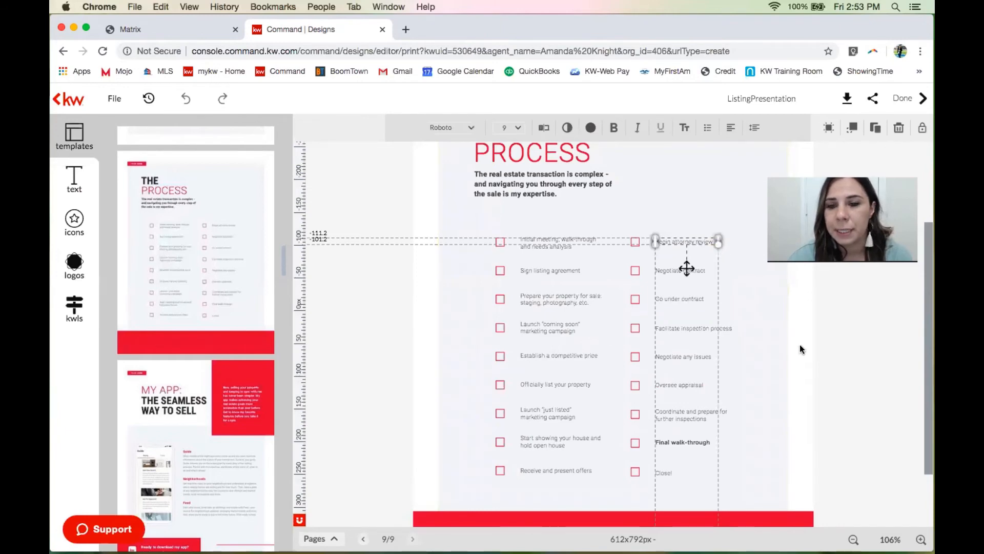
click(831, 338)
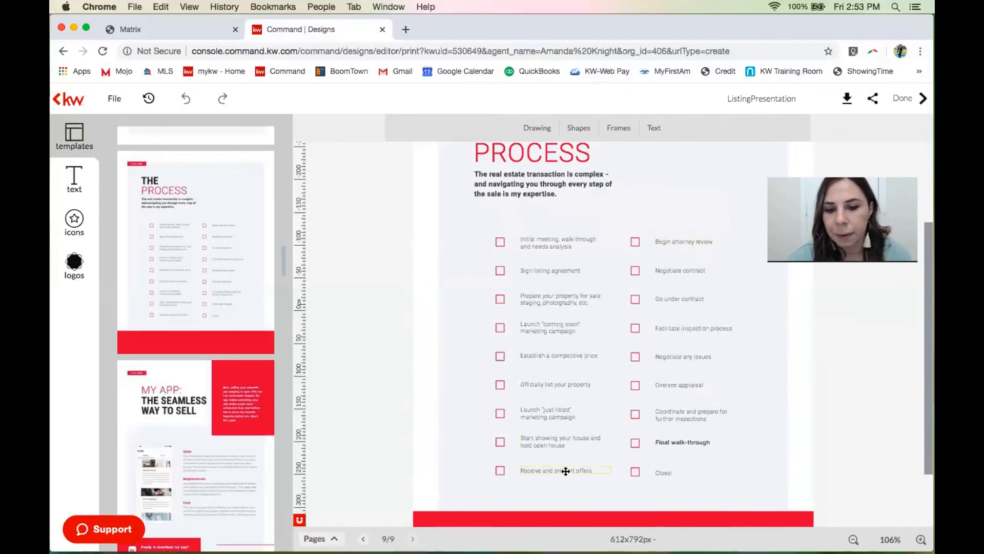
double_click(690, 241)
triple_click(691, 241)
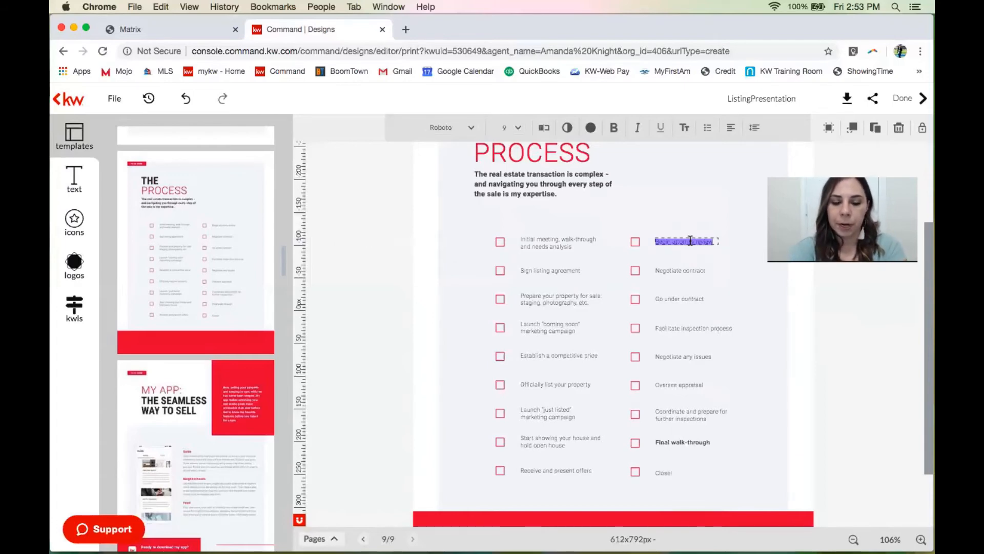
key(BackSpace)
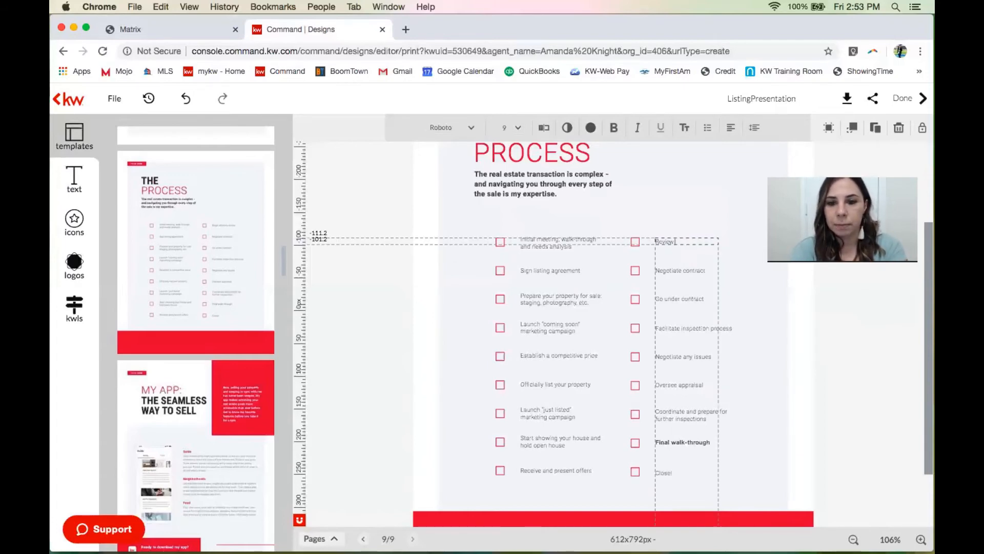
text(Review Net Sheet)
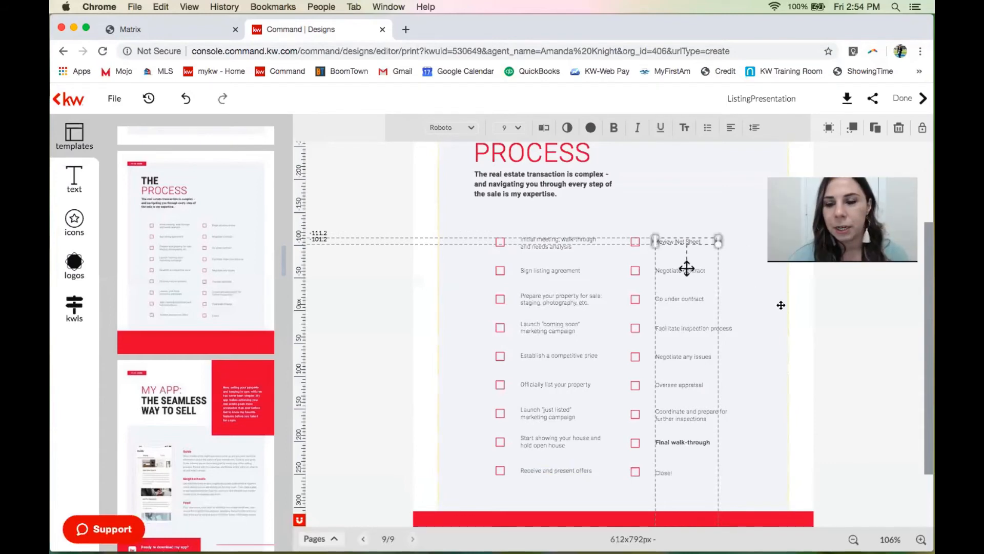
click(718, 259)
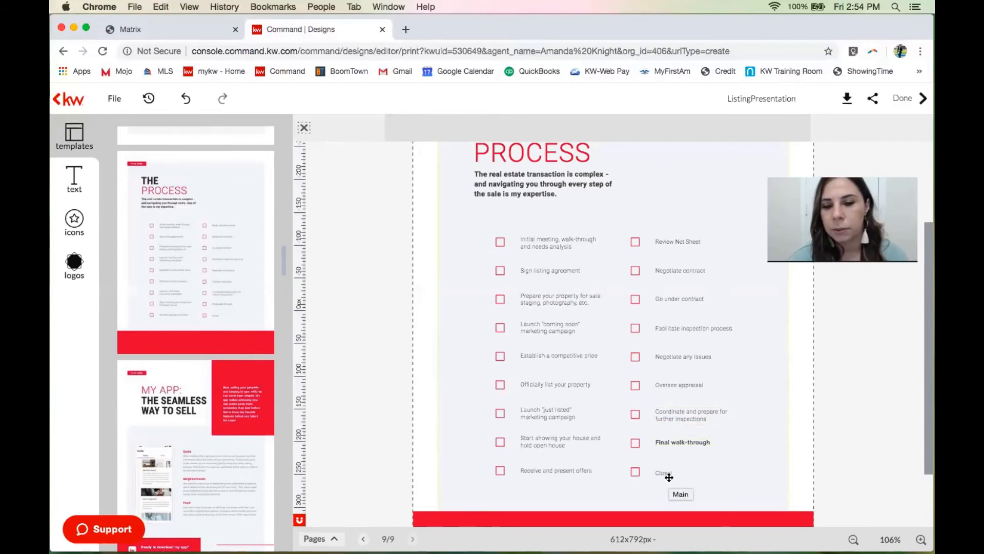
Set the 'Final walk-through' line in bold, then check the checkbox beside 'Review Net Sheet'.
click(667, 441)
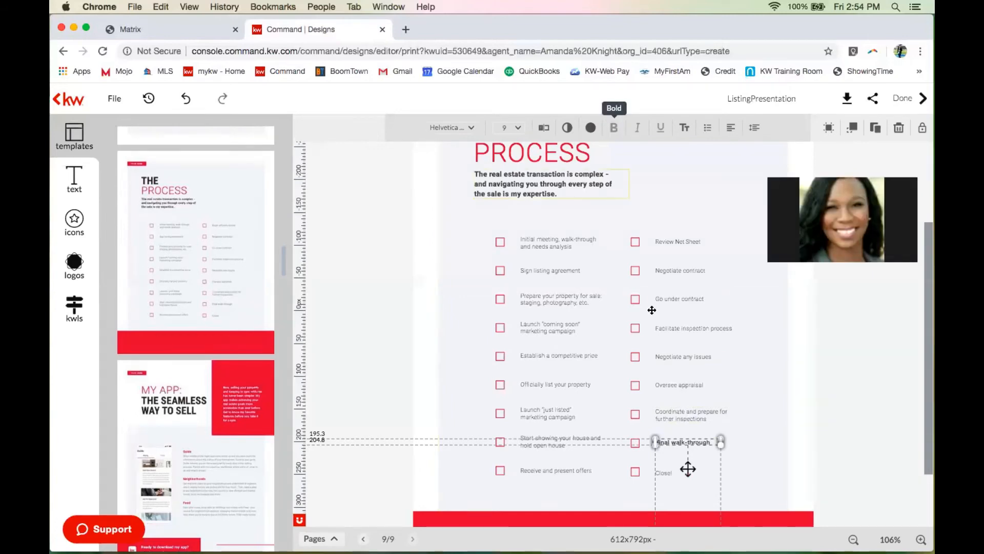
click(683, 442)
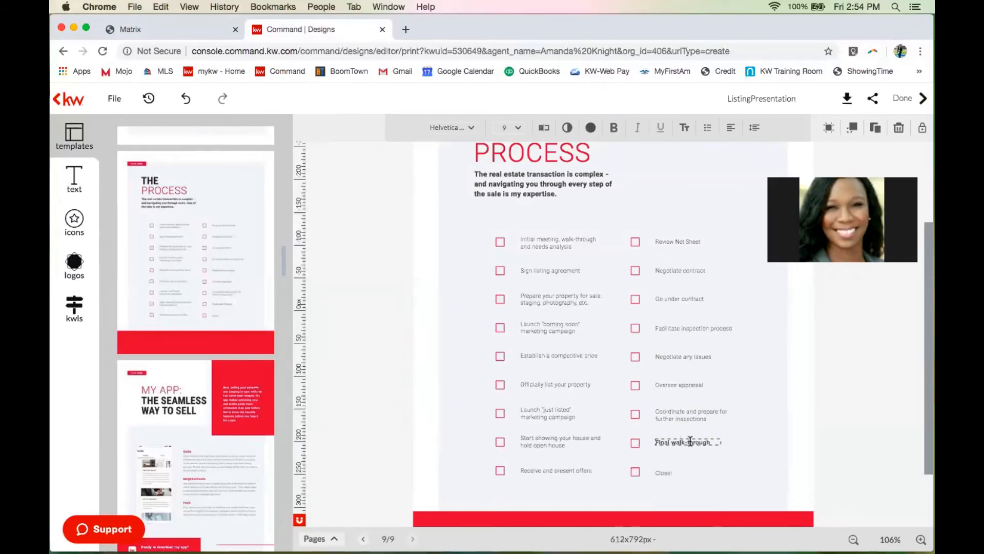
double_click(678, 442)
drag(709, 442, 655, 442)
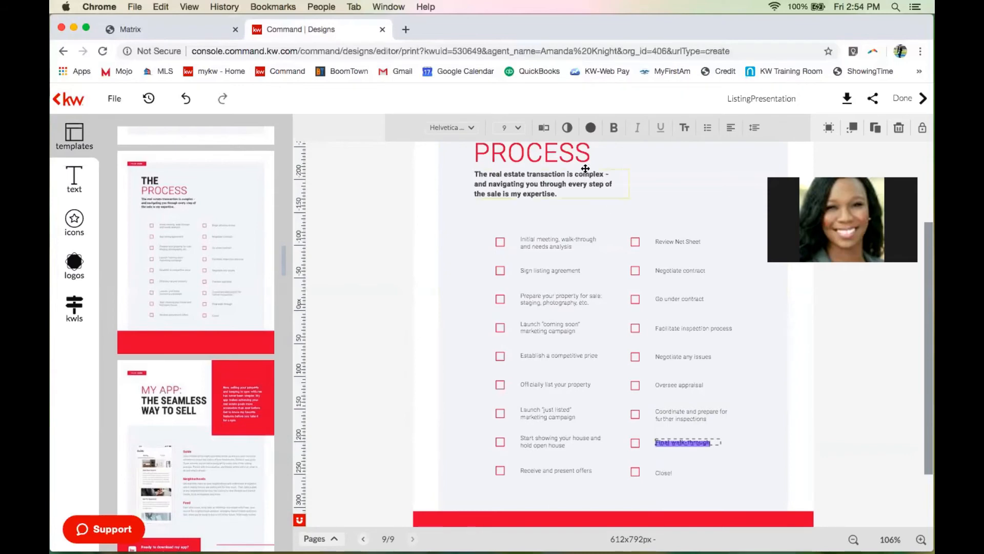
click(612, 129)
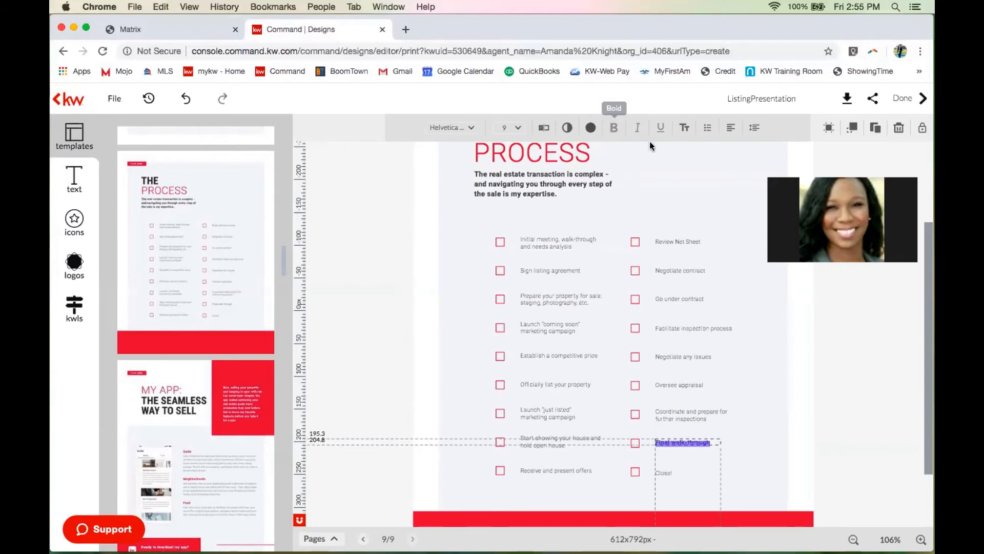
click(843, 359)
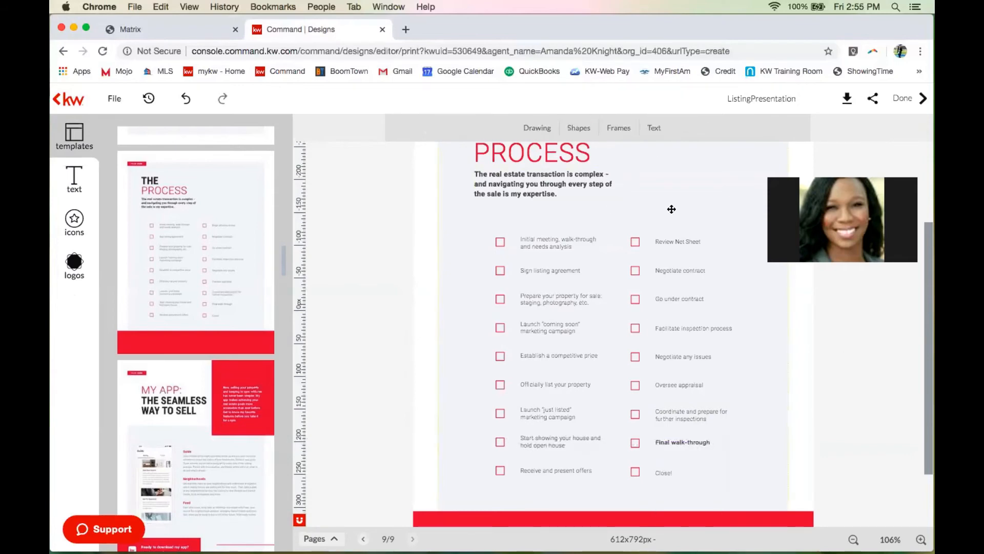
click(633, 243)
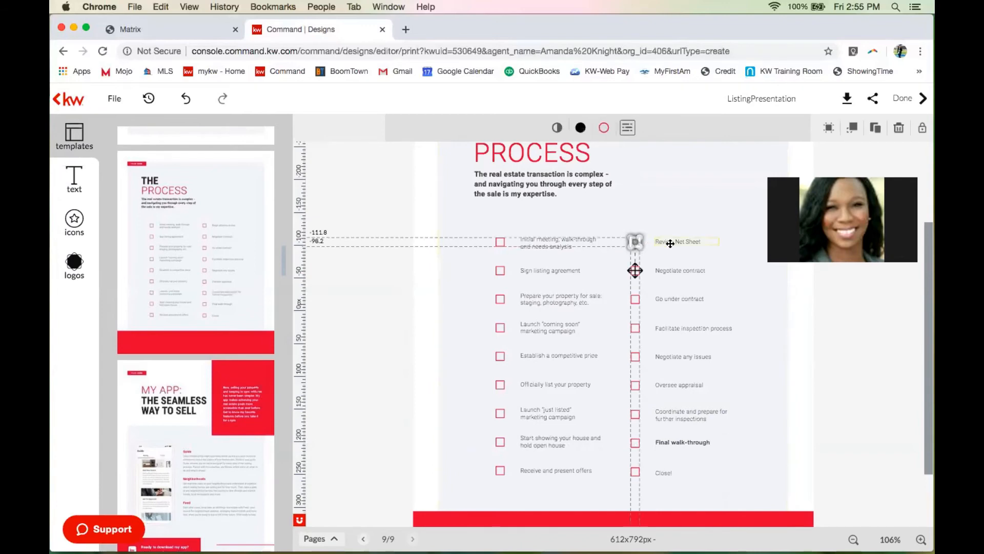
click(829, 322)
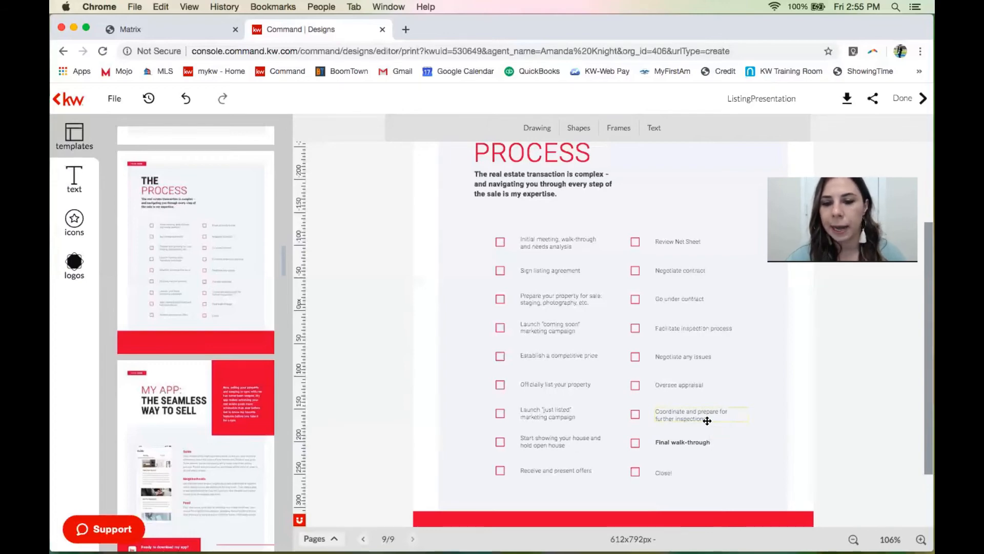
Delete the further-inspections item and drag 'Final walk-through' up into its row.
click(707, 421)
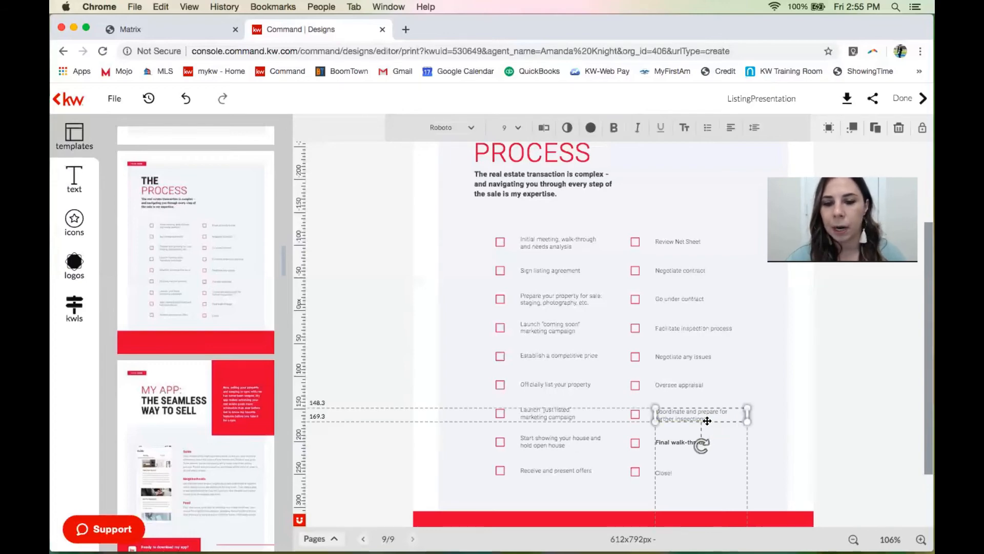
click(898, 128)
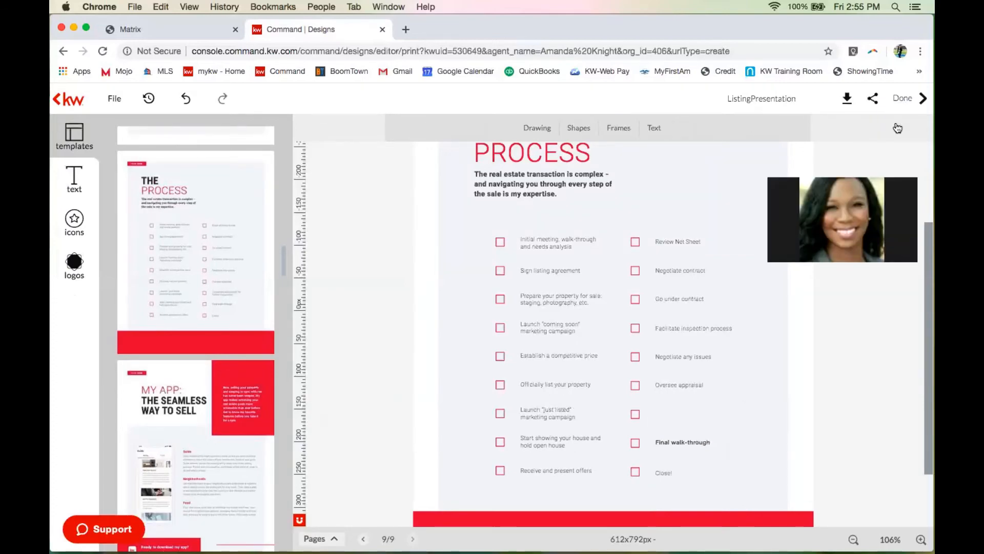
drag(691, 442, 691, 413)
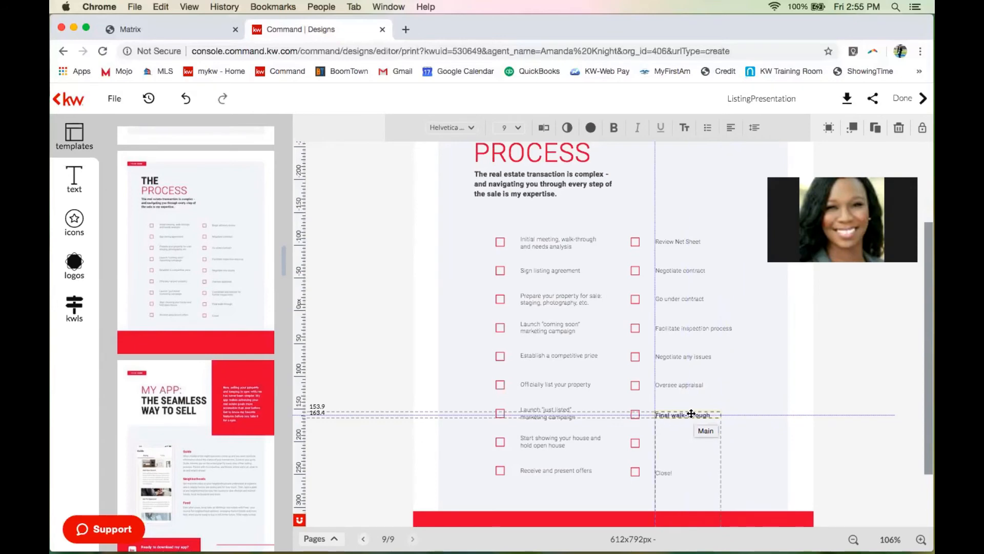
Drop 'Final walk-through' in its new row and move 'Close!' up into the vacated row.
drag(691, 413, 691, 413)
click(802, 468)
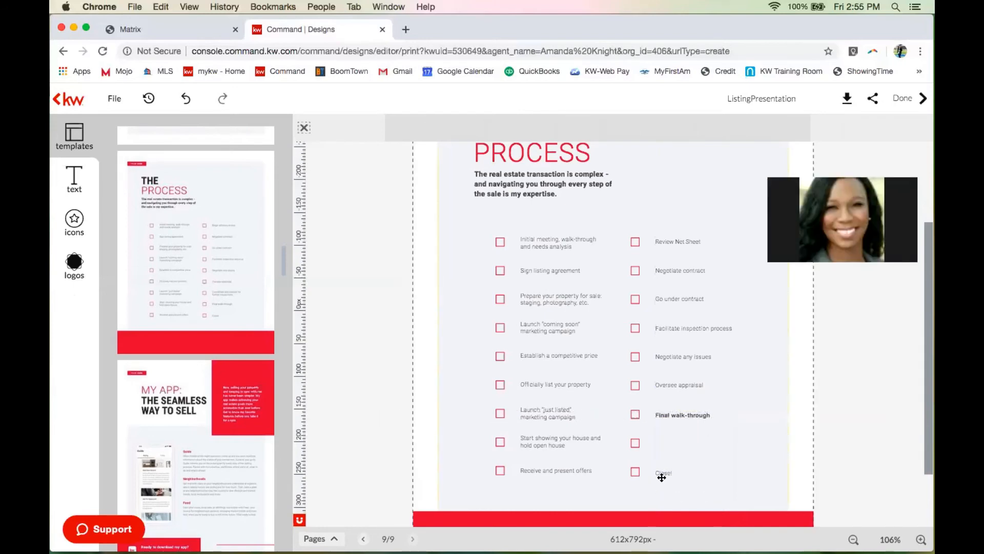
mouse_move(664, 451)
mouse_down()
mouse_move(662, 442)
mouse_move(674, 446)
mouse_move(664, 444)
mouse_up()
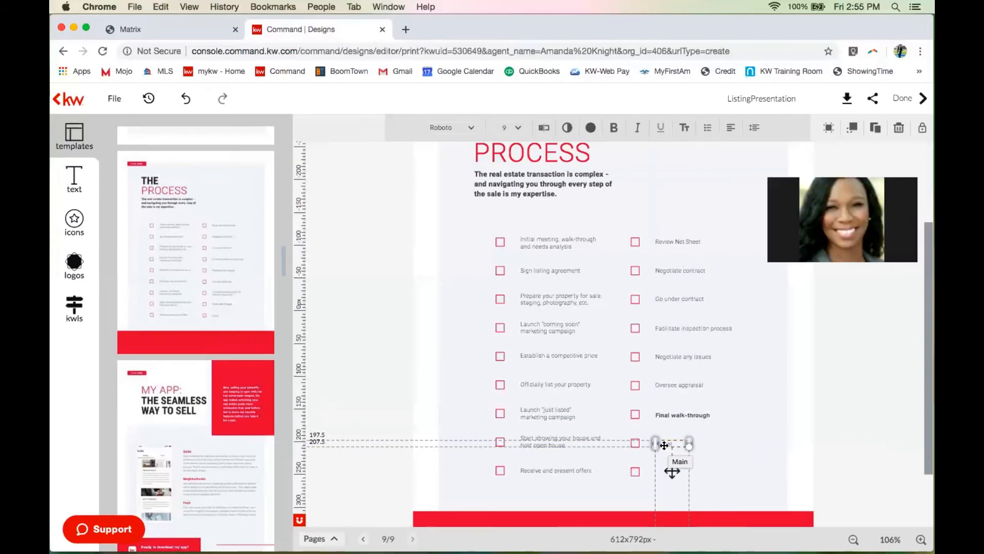
click(803, 479)
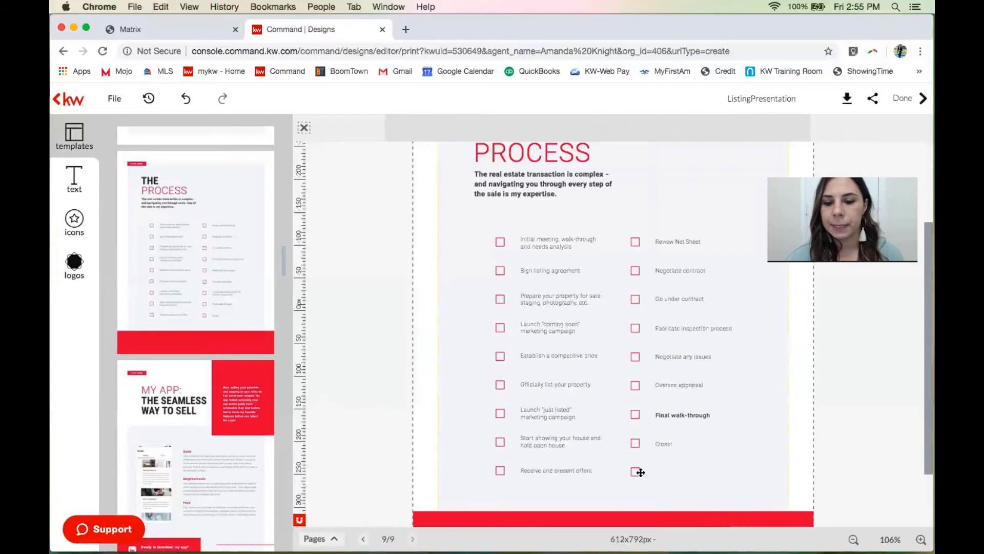
Delete the leftover empty checkbox at the bottom right and zoom back out to 70%.
drag(637, 472, 637, 523)
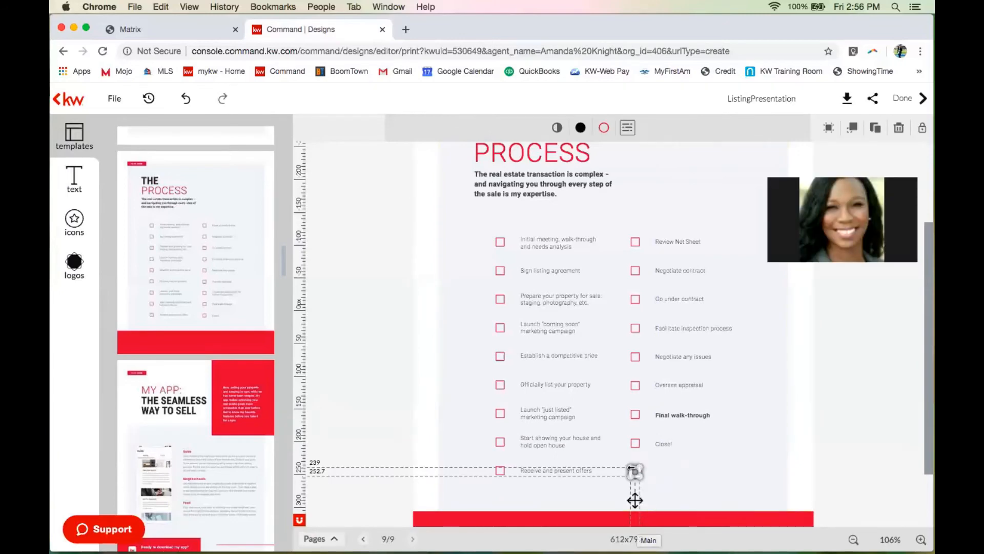
click(898, 131)
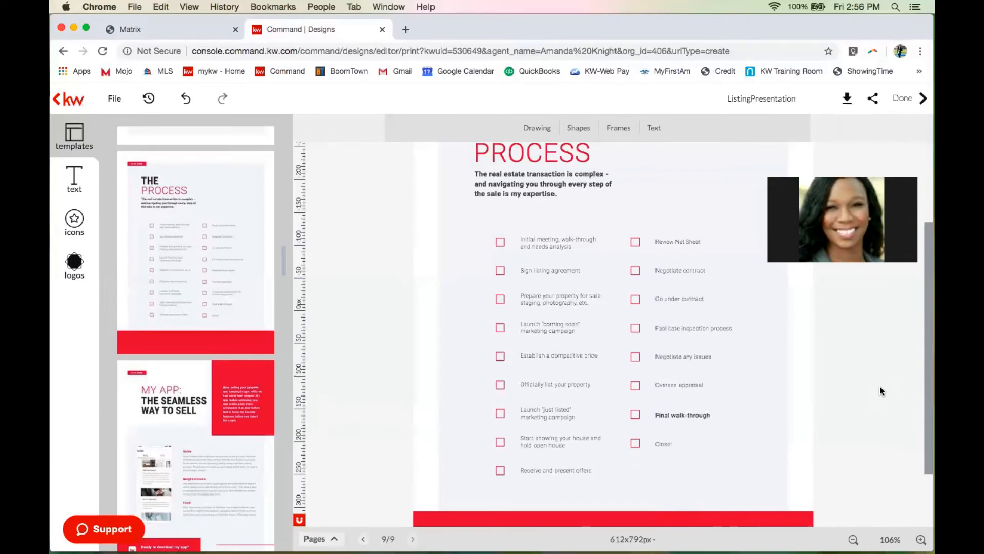
scroll(880, 391, down, 3)
scroll(880, 395, up, 5)
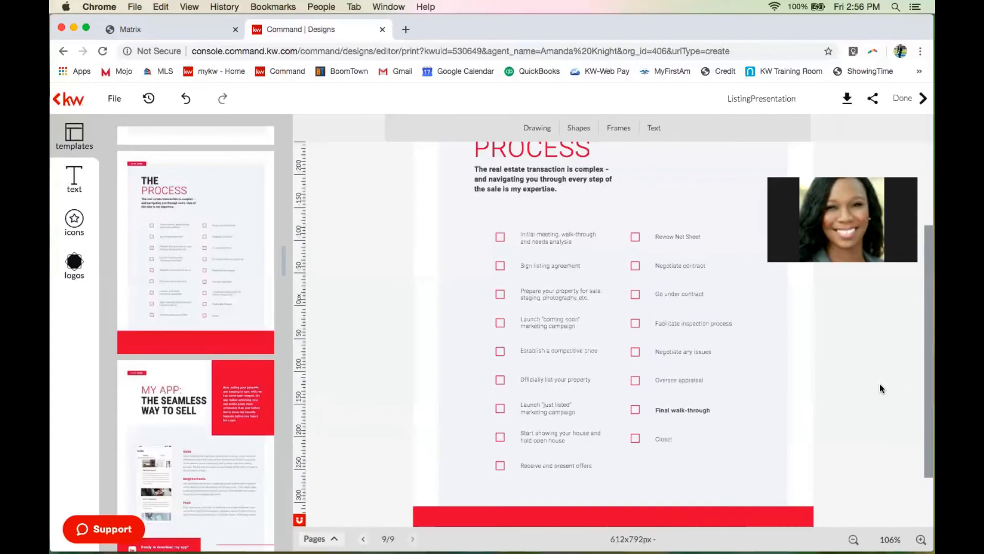
click(855, 539)
click(855, 539)
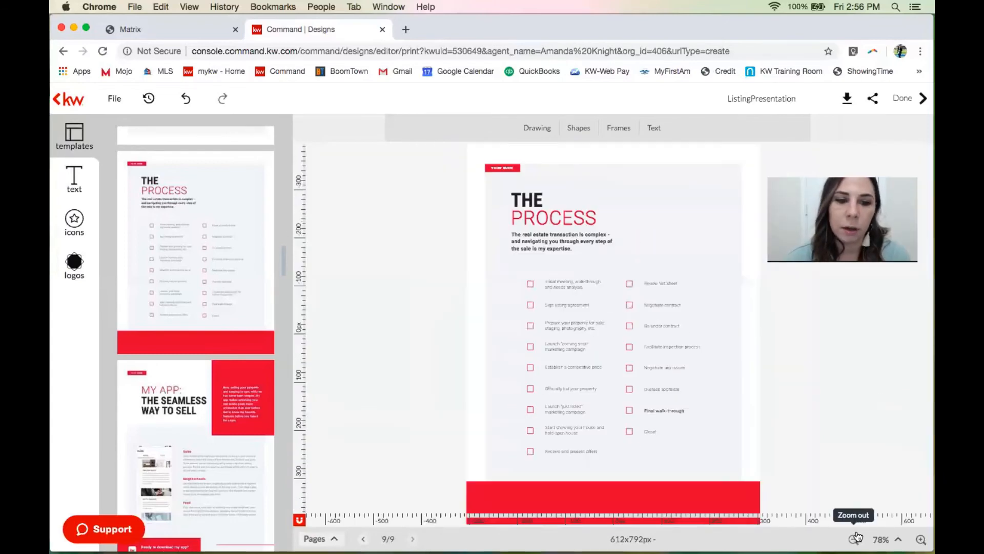
click(855, 538)
Add the 'My App: The Seamless Way to Sell' template page as page 10.
scroll(240, 365, down, 3)
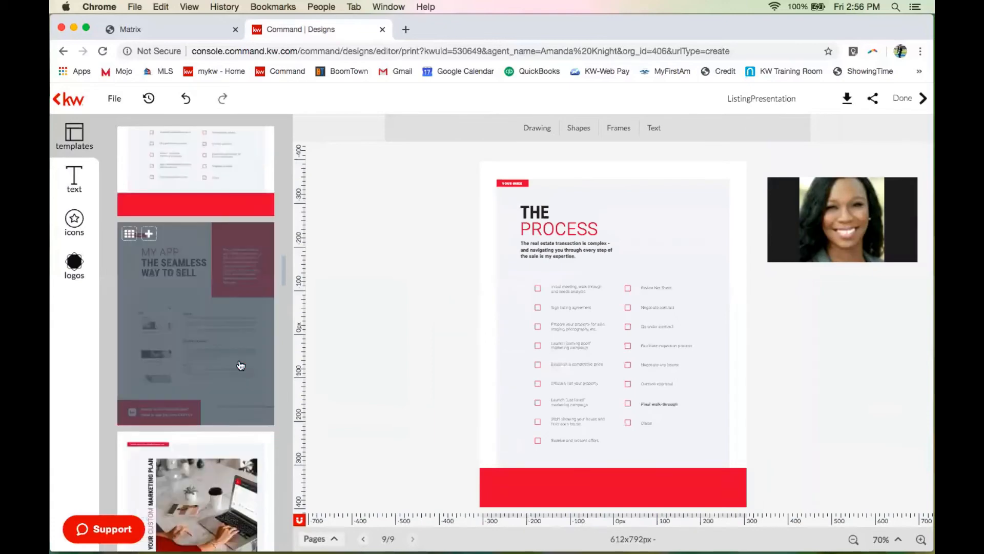
scroll(241, 365, down, 3)
scroll(139, 232, up, 3)
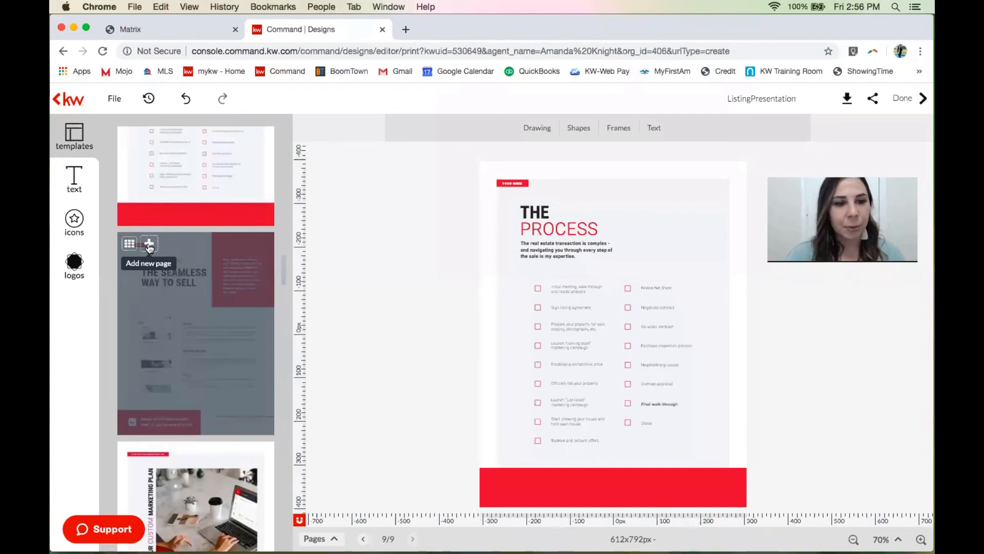
click(149, 246)
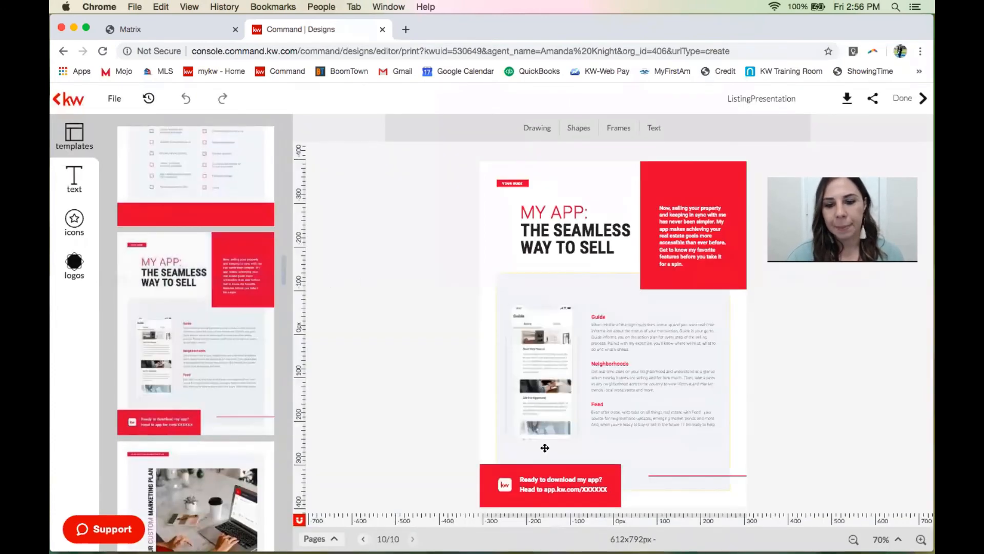
click(595, 489)
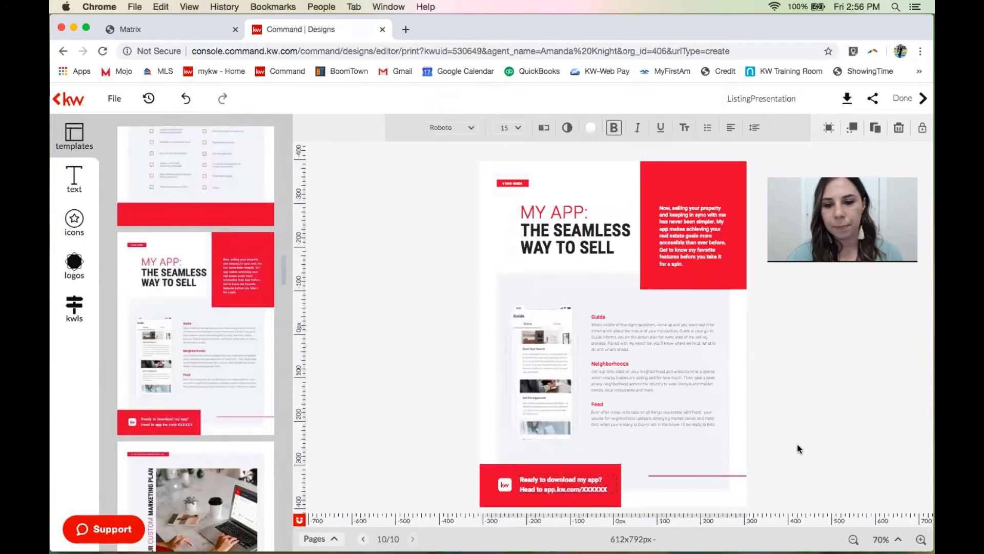
scroll(264, 329, down, 5)
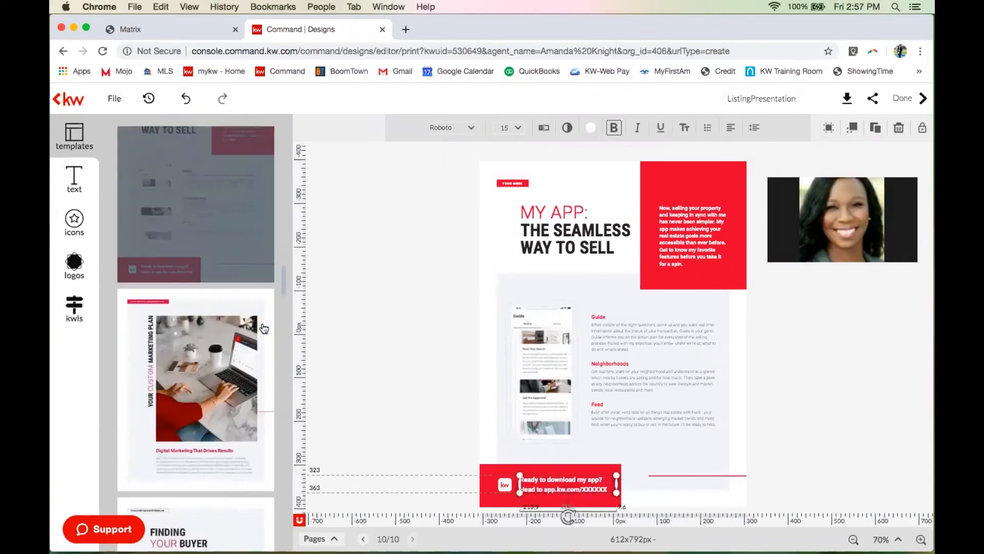
mouse_move(233, 336)
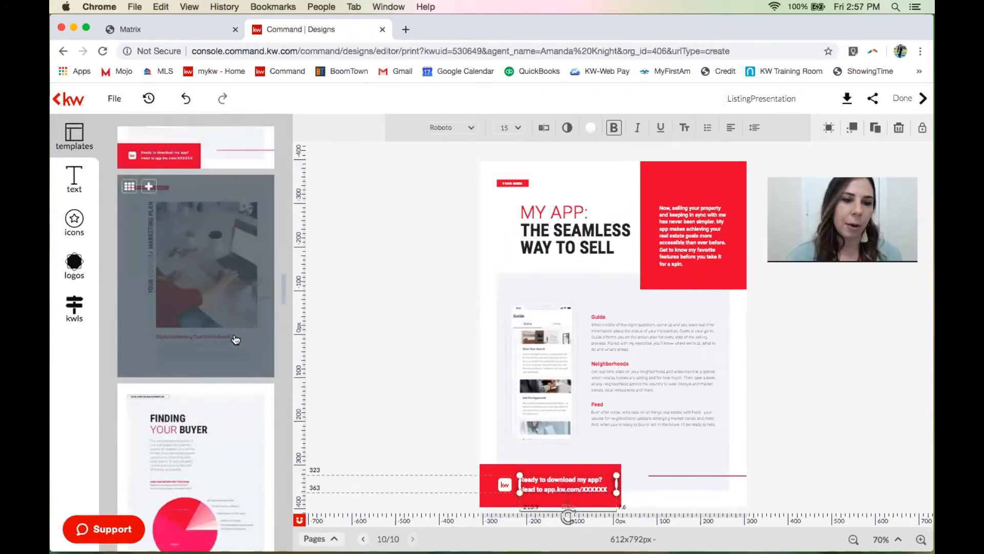
Add the Your Custom Marketing Plan, Finding Your Buyer and Promotional Assets template pages.
click(149, 193)
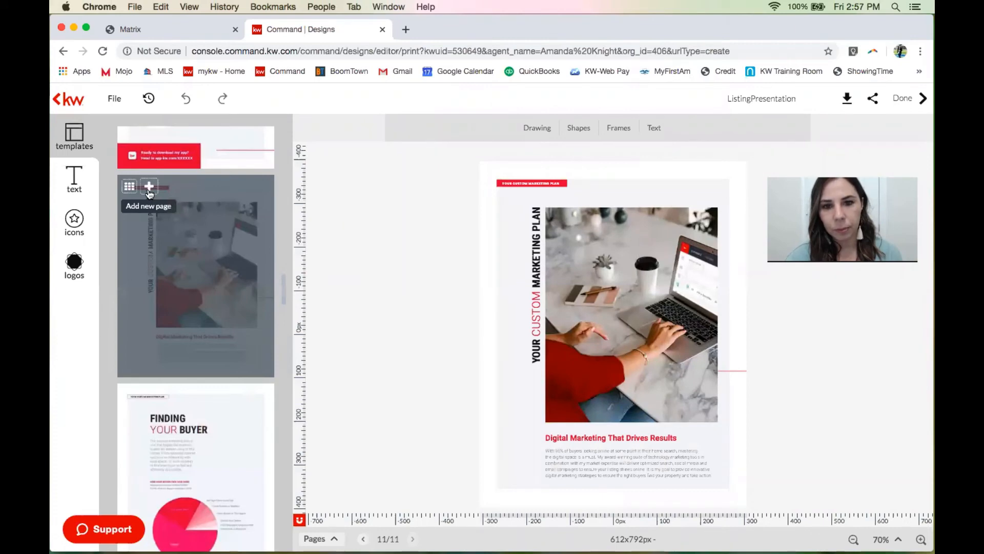
scroll(136, 328, down, 3)
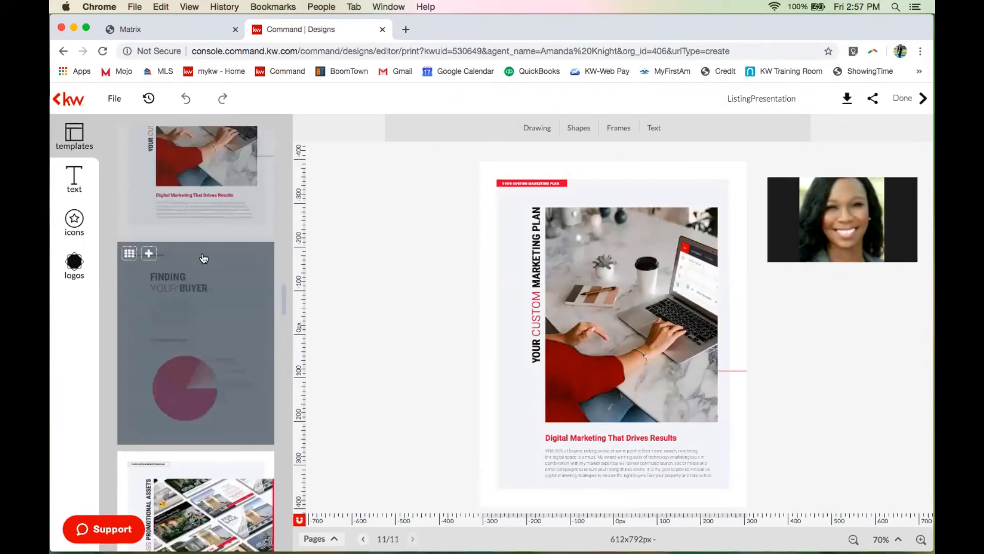
click(147, 253)
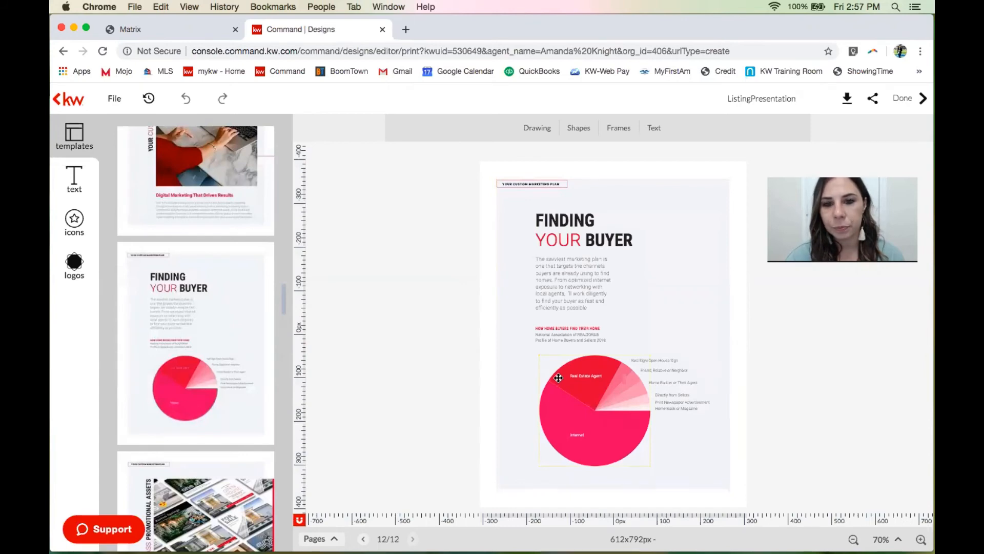
scroll(227, 321, down, 4)
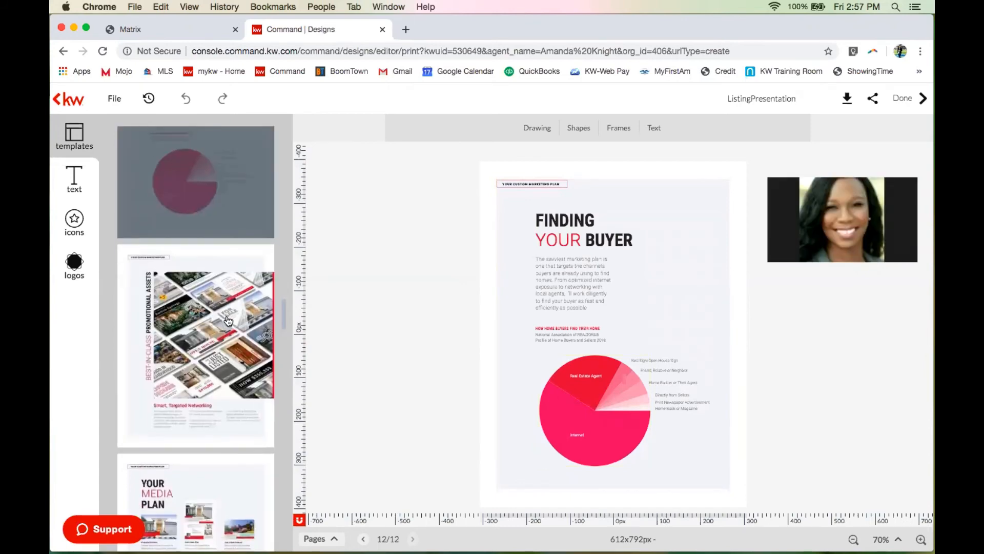
mouse_move(164, 269)
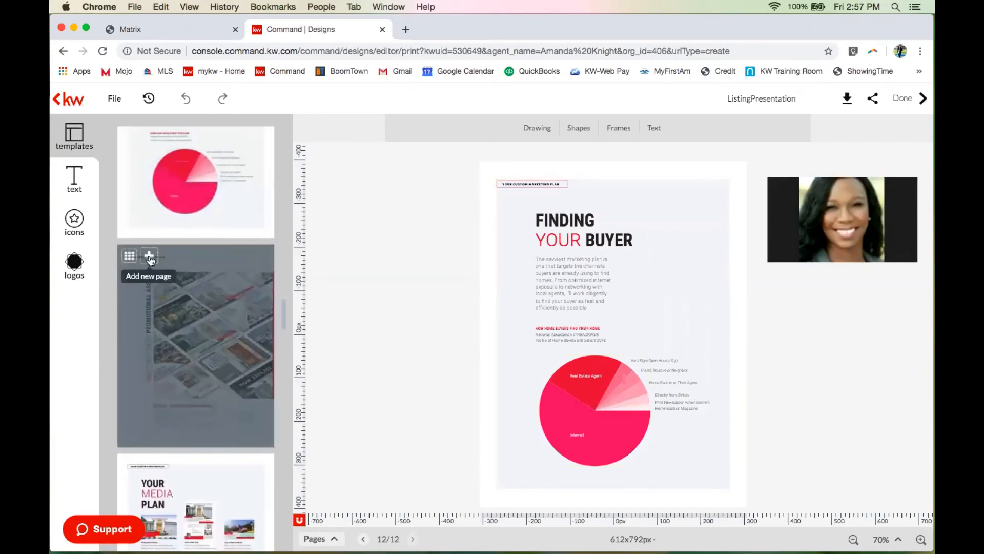
click(149, 257)
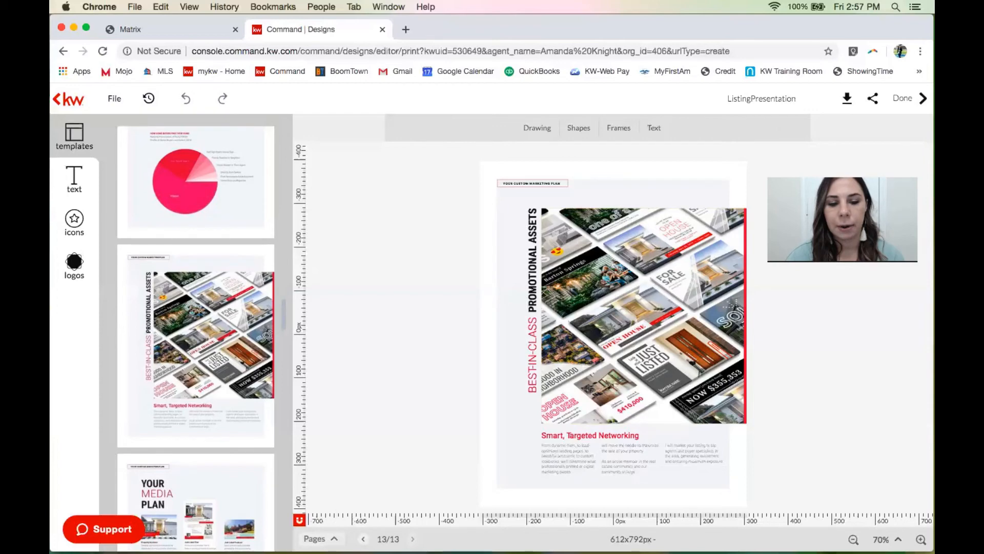
Delete page 13, Promotional Assets, from the page overview and confirm the deletion.
click(335, 538)
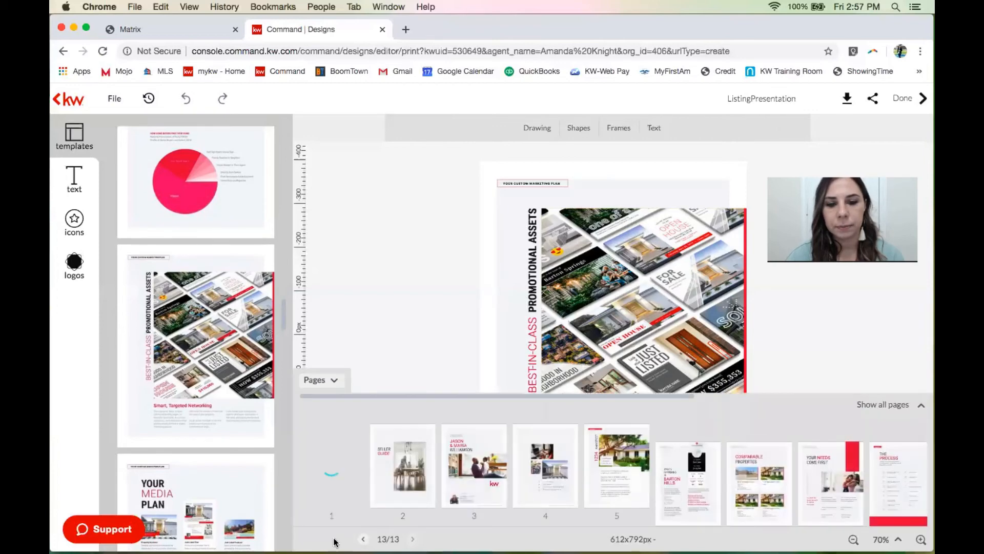
scroll(747, 469, right, 7)
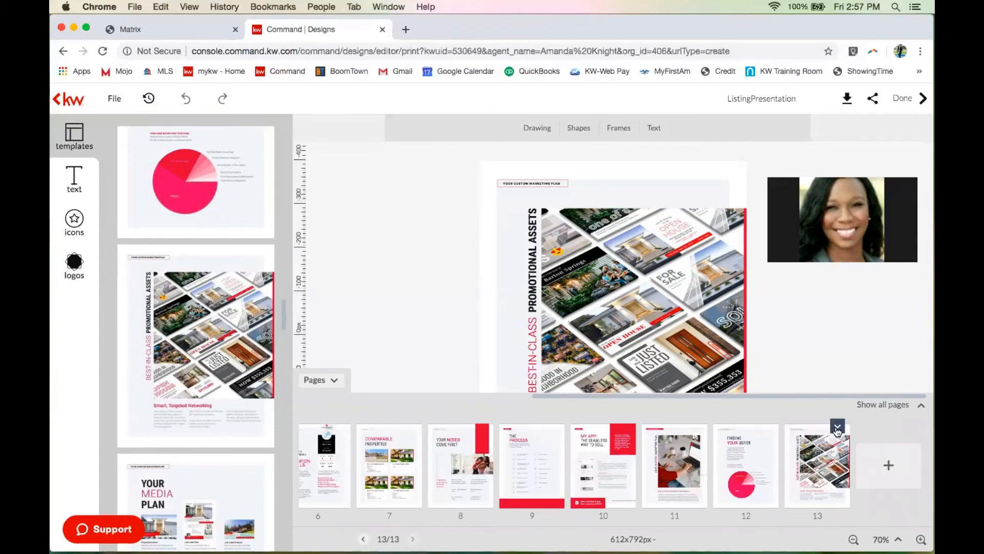
click(836, 428)
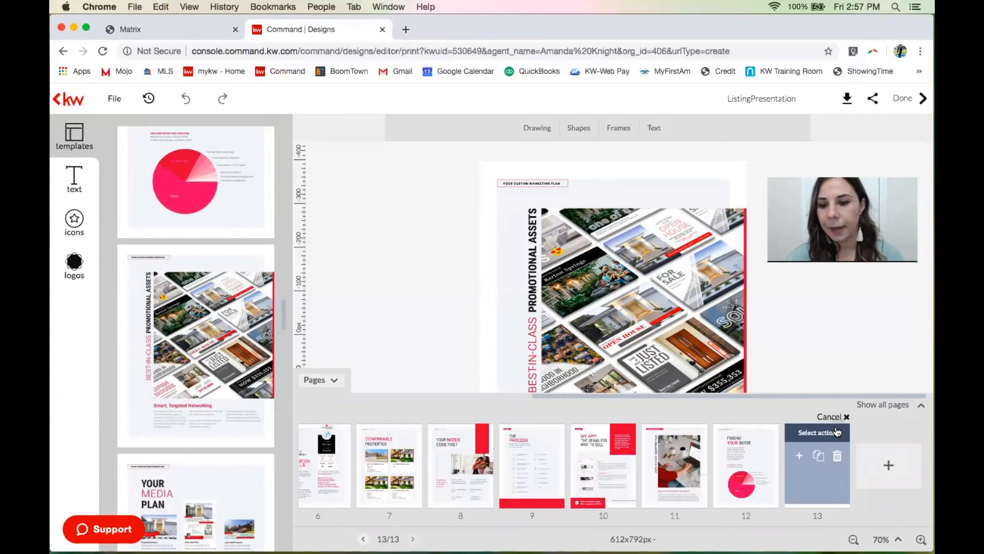
click(837, 457)
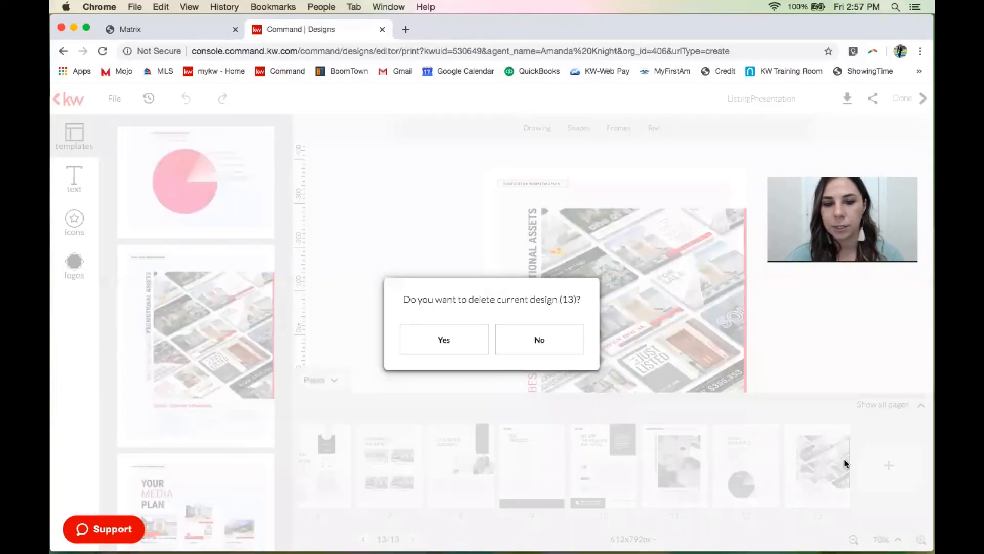
click(487, 345)
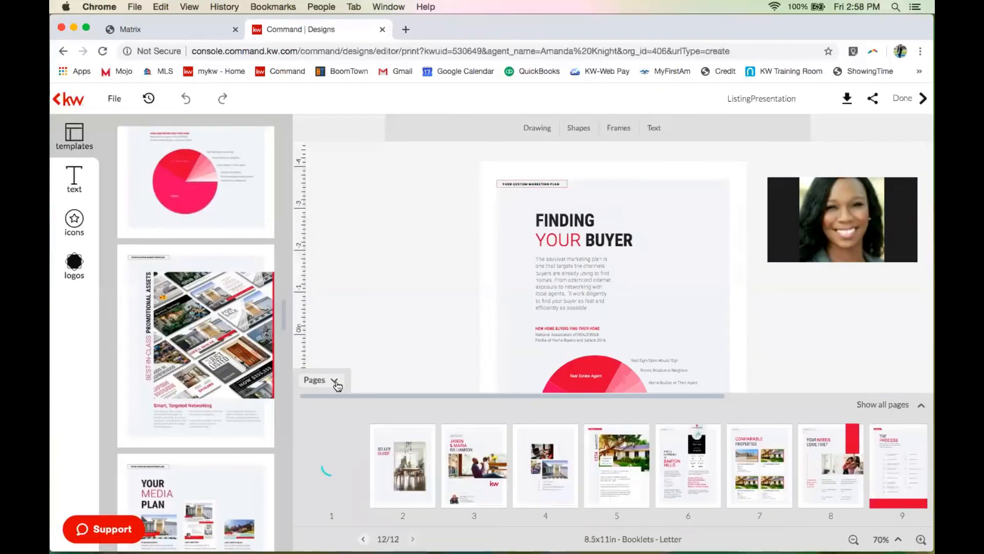
click(334, 380)
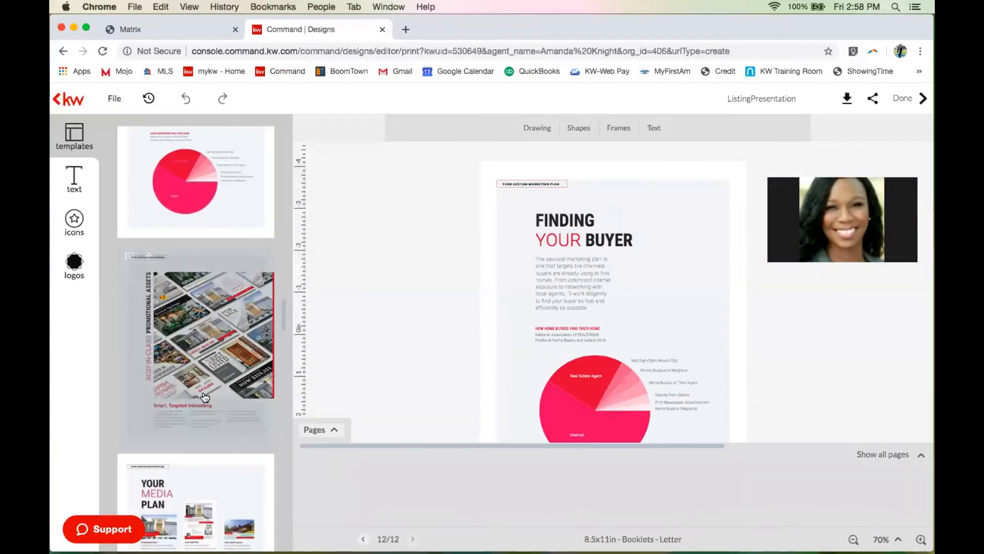
scroll(205, 396, down, 4)
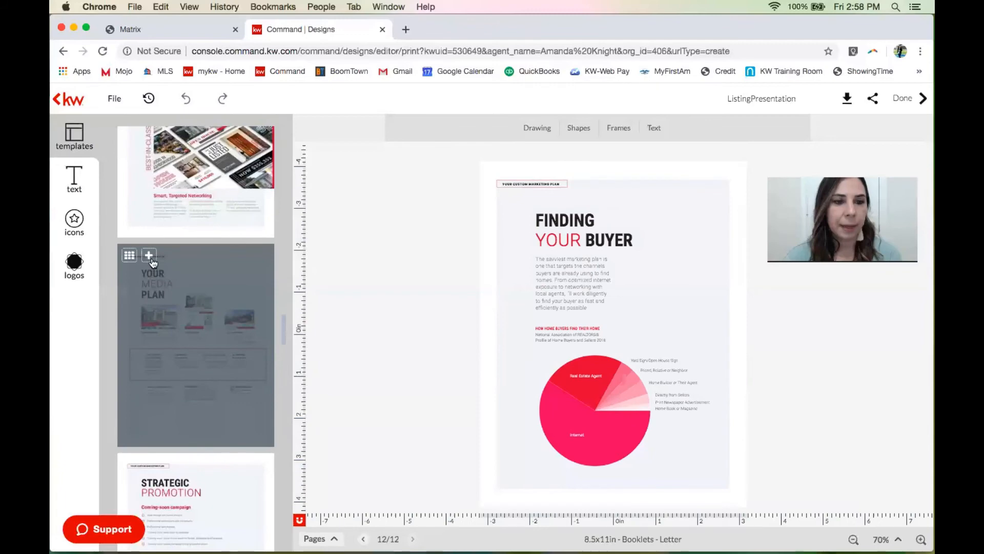
Add the Your Media Plan template as page 13 and zoom in to read its details.
click(150, 258)
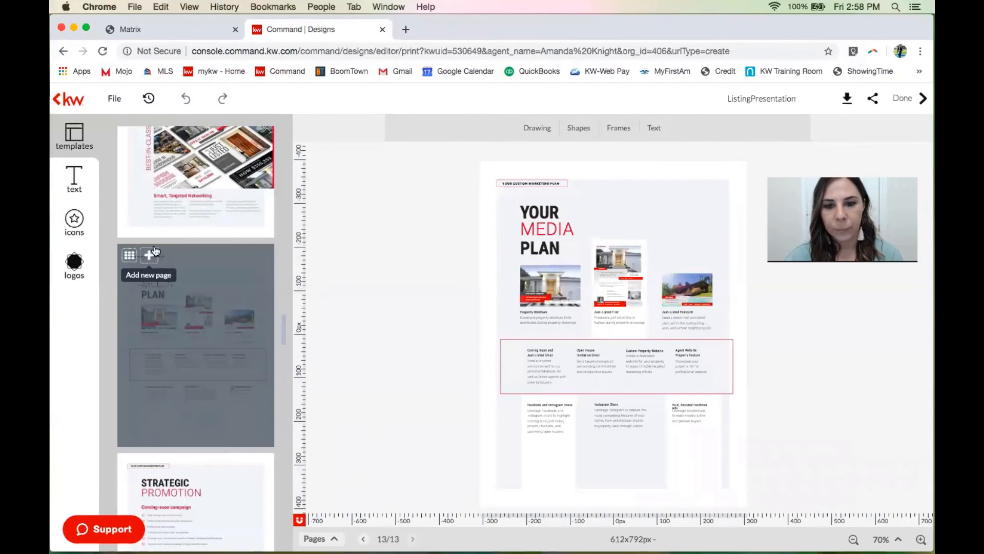
click(921, 539)
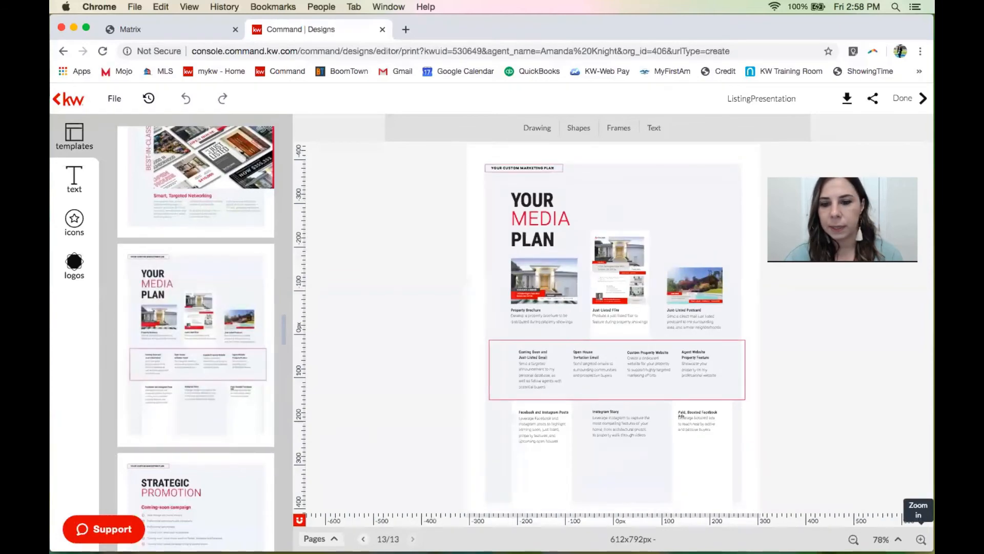
click(922, 539)
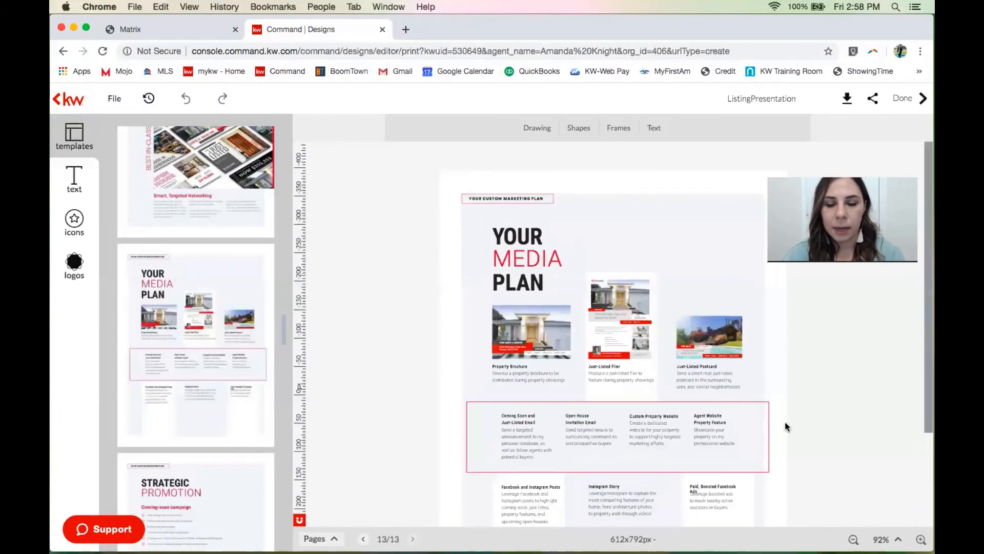
scroll(785, 421, down, 3)
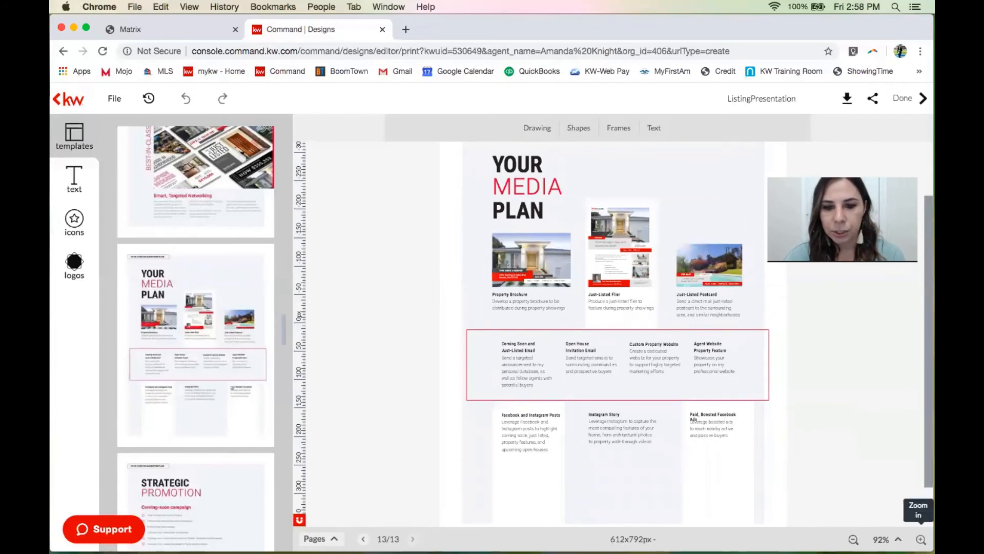
click(922, 539)
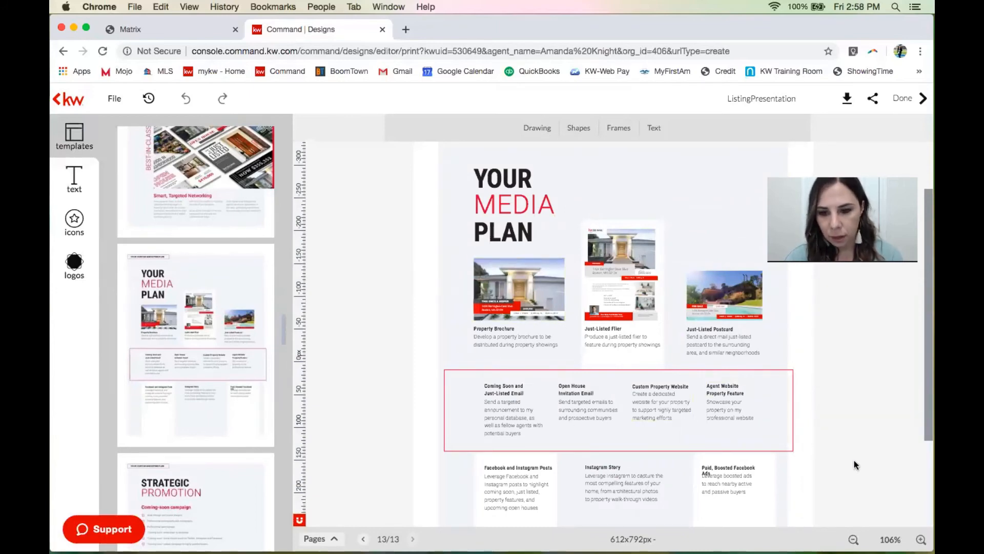
scroll(854, 460, down, 1)
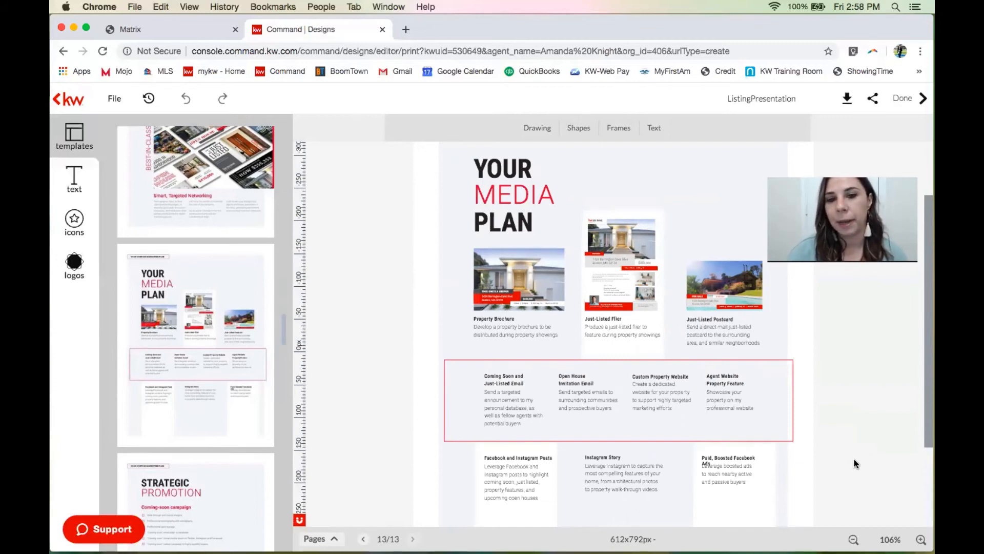
scroll(553, 161, up, 1)
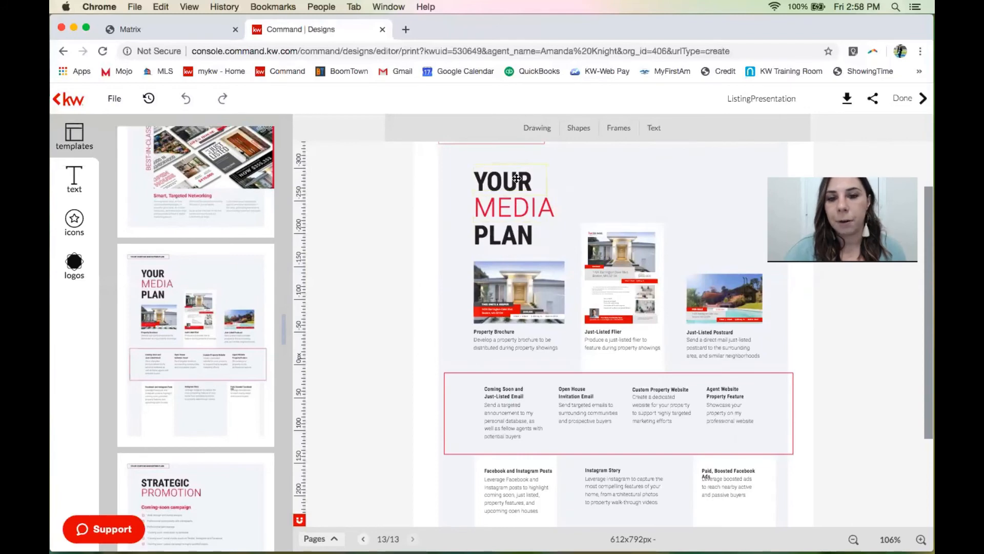
scroll(529, 398, down, 2)
scroll(528, 398, down, 1)
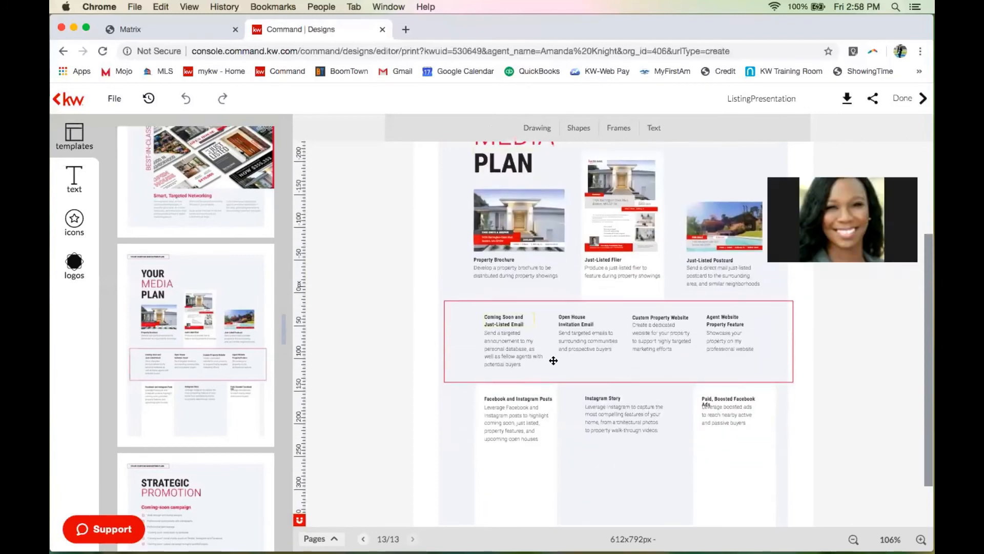
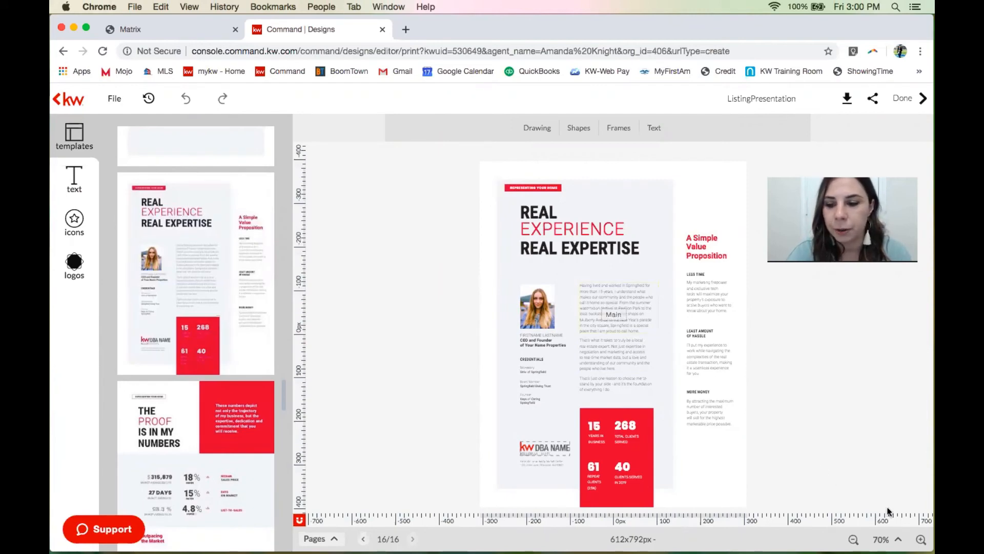
Zoom the Real Experience page to 120% and scroll down to its red stats box.
click(921, 540)
click(922, 540)
click(922, 539)
click(921, 539)
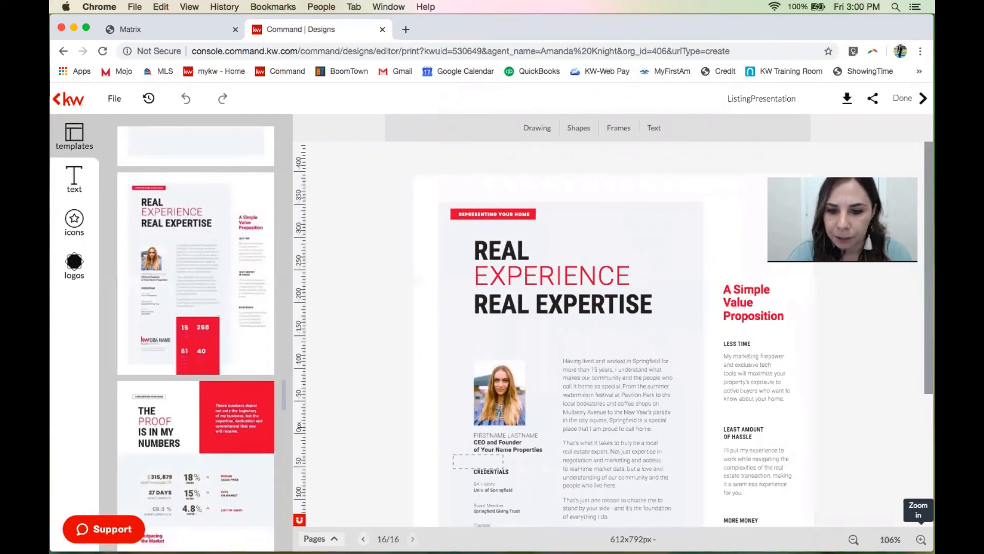
scroll(707, 411, down, 5)
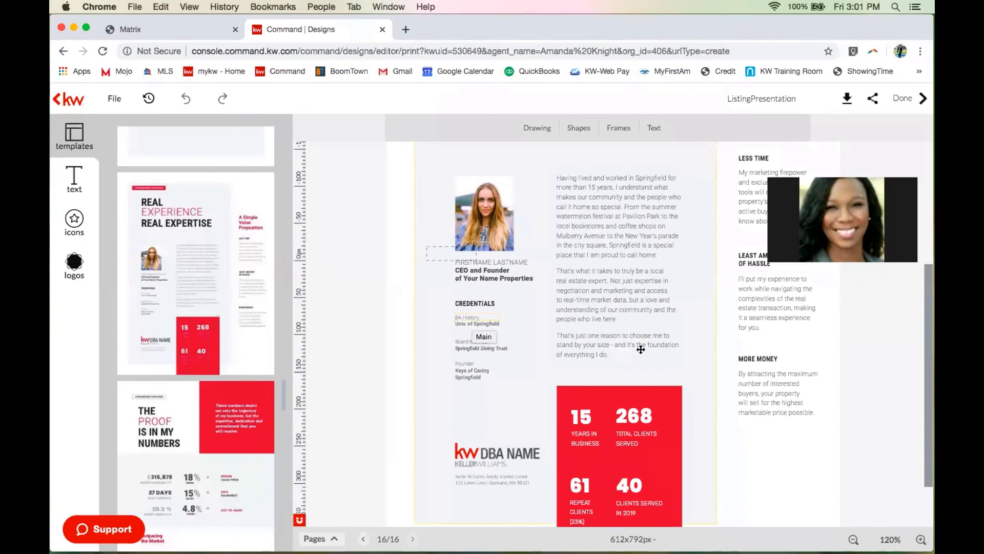
scroll(625, 431, down, 3)
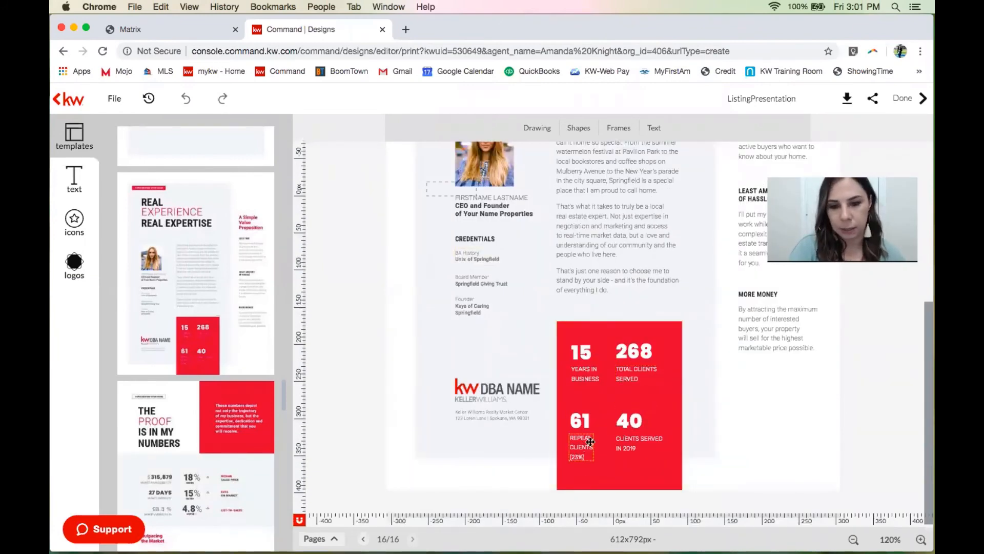
mouse_move(245, 394)
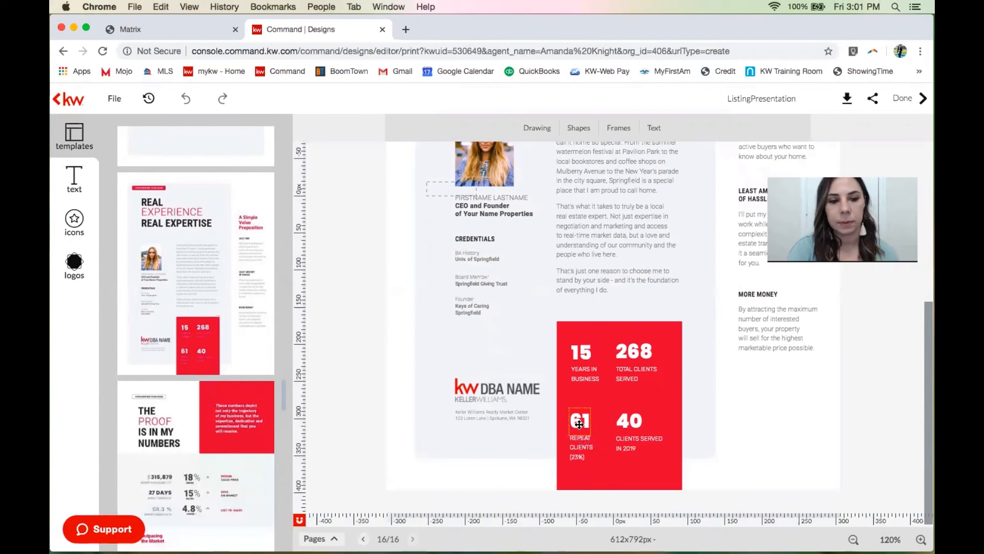
mouse_move(237, 463)
scroll(227, 370, down, 5)
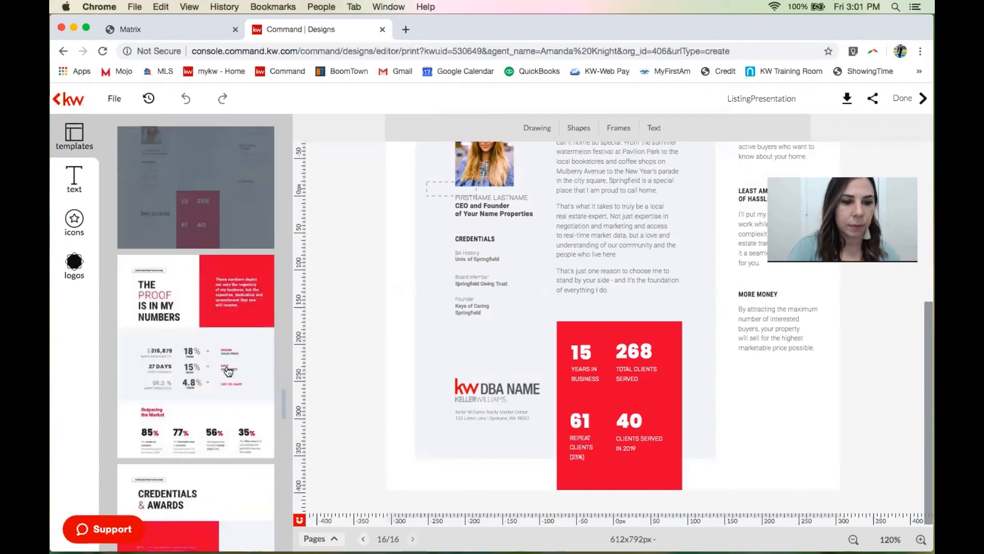
mouse_move(149, 216)
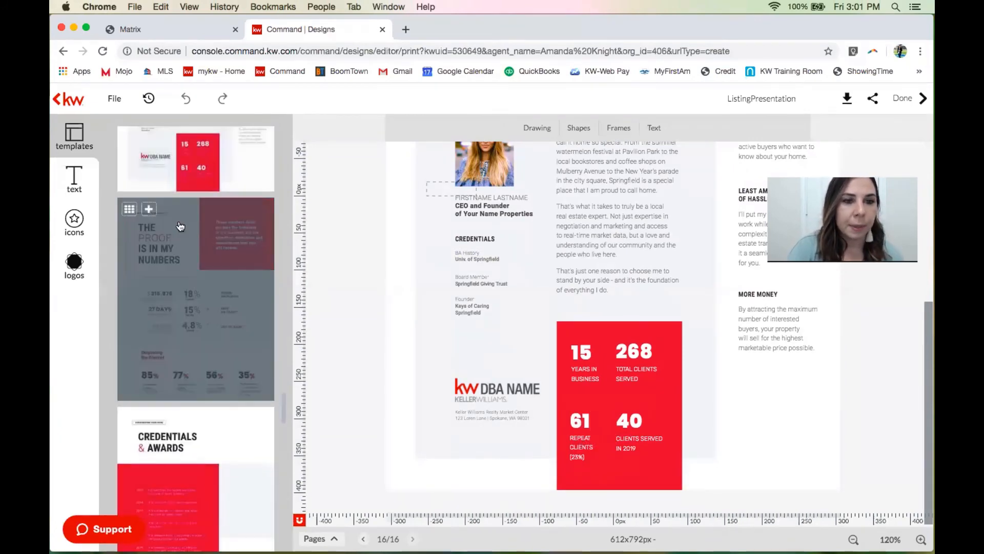
Append The Proof Is In My Numbers, Credentials & Awards and Leading the Industry template pages.
click(149, 215)
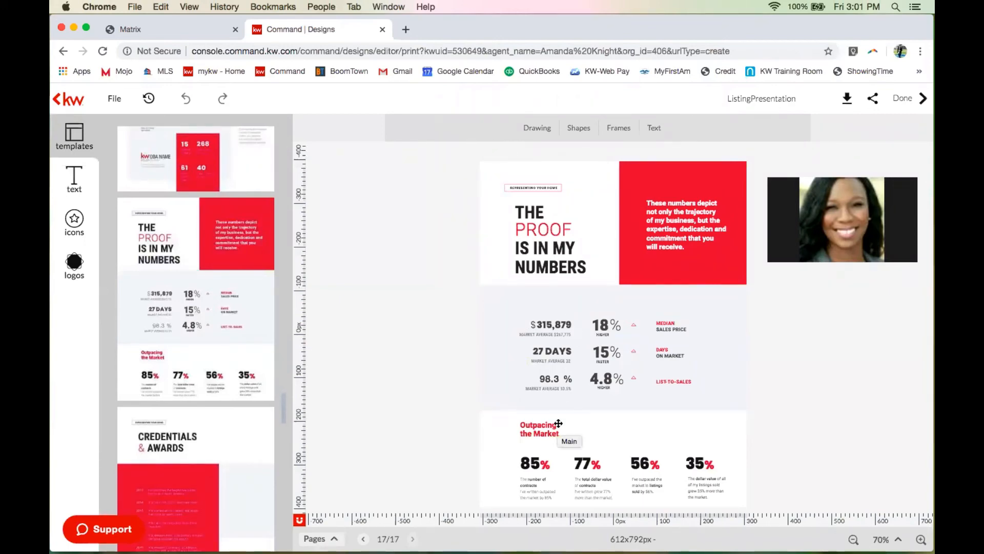
mouse_move(188, 365)
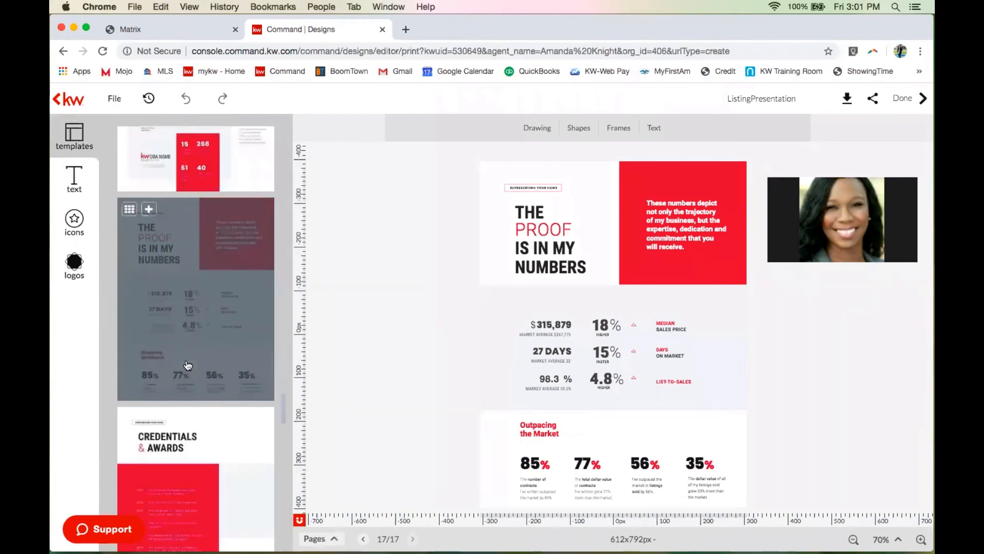
scroll(188, 365, down, 4)
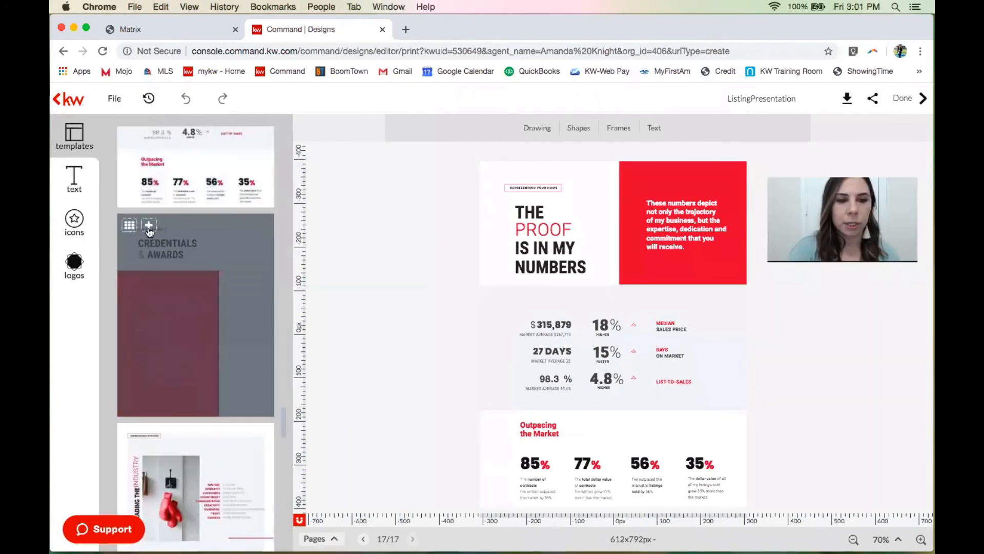
click(148, 230)
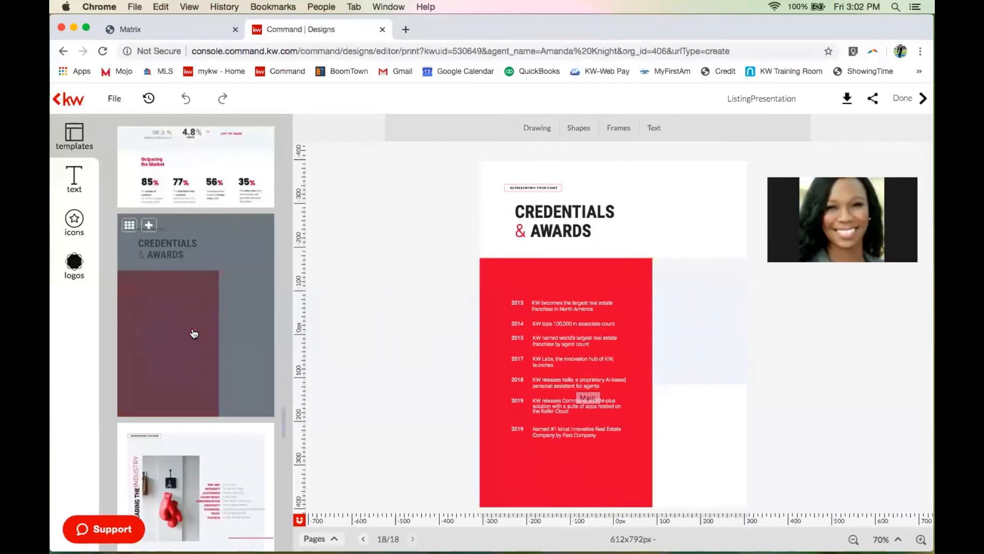
scroll(193, 332, down, 3)
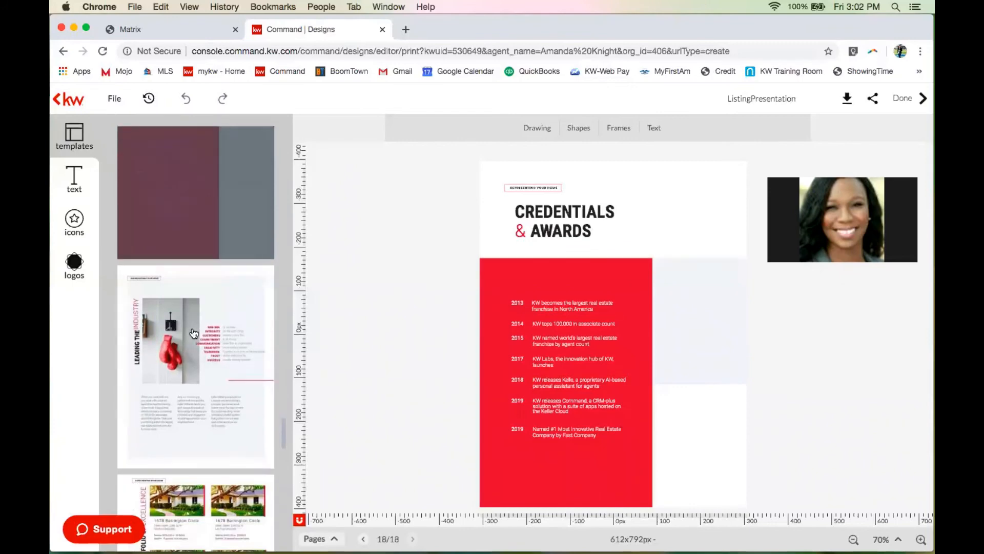
mouse_move(196, 295)
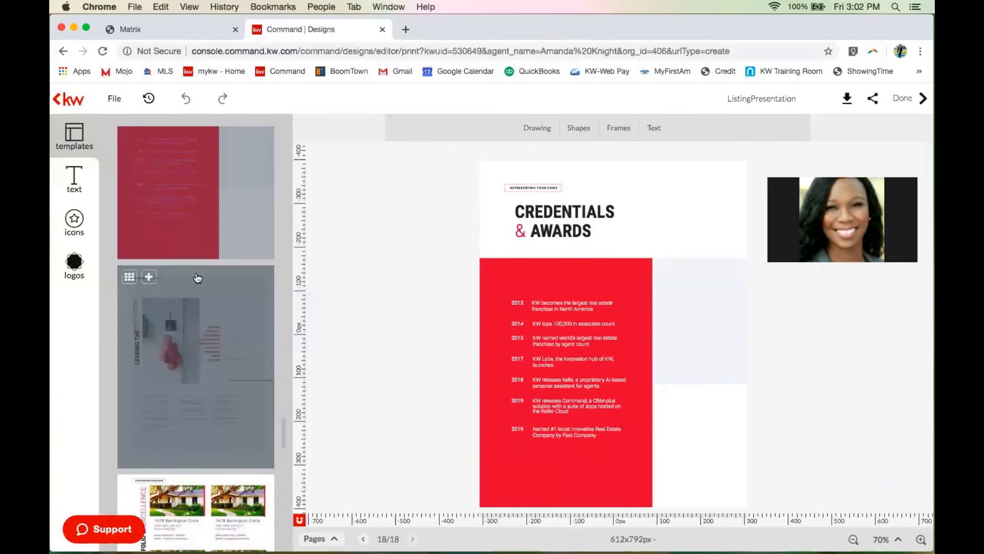
click(147, 278)
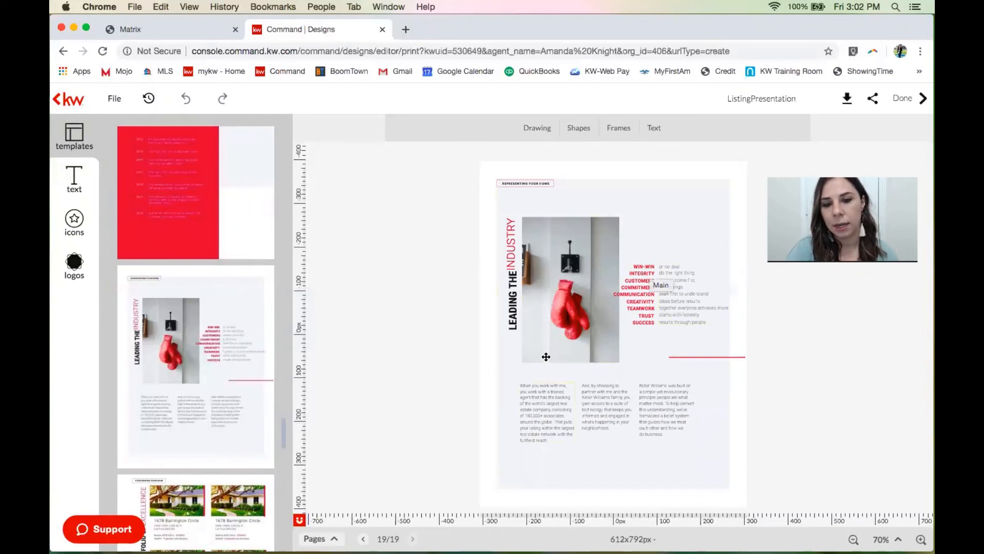
Add the three-listing Portfolio of Excellence template as page 20.
mouse_move(210, 362)
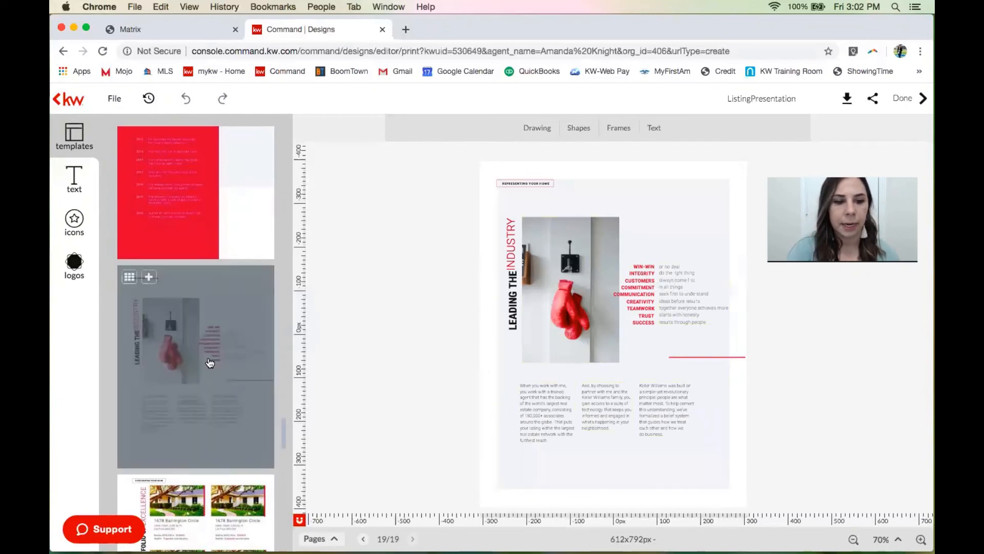
scroll(210, 362, down, 5)
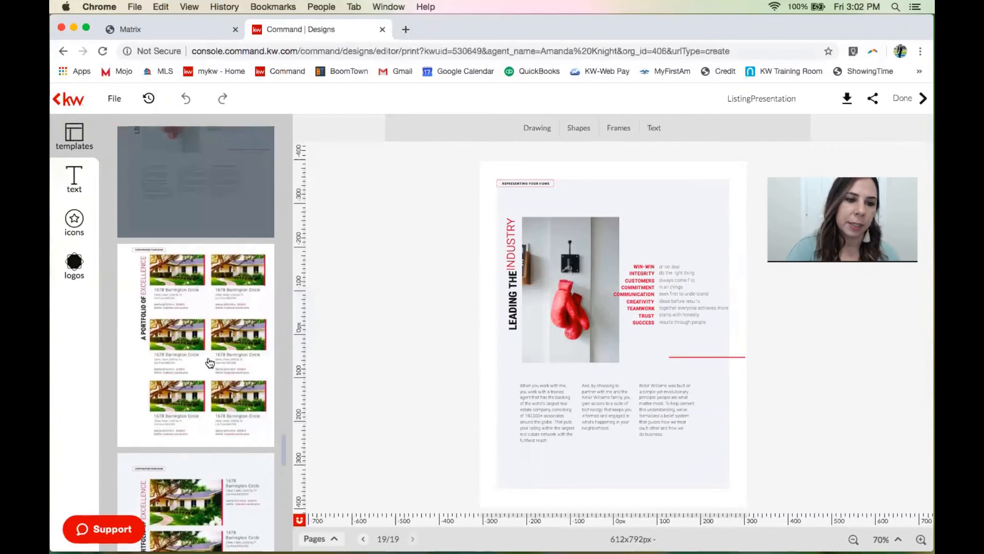
scroll(154, 302, down, 2)
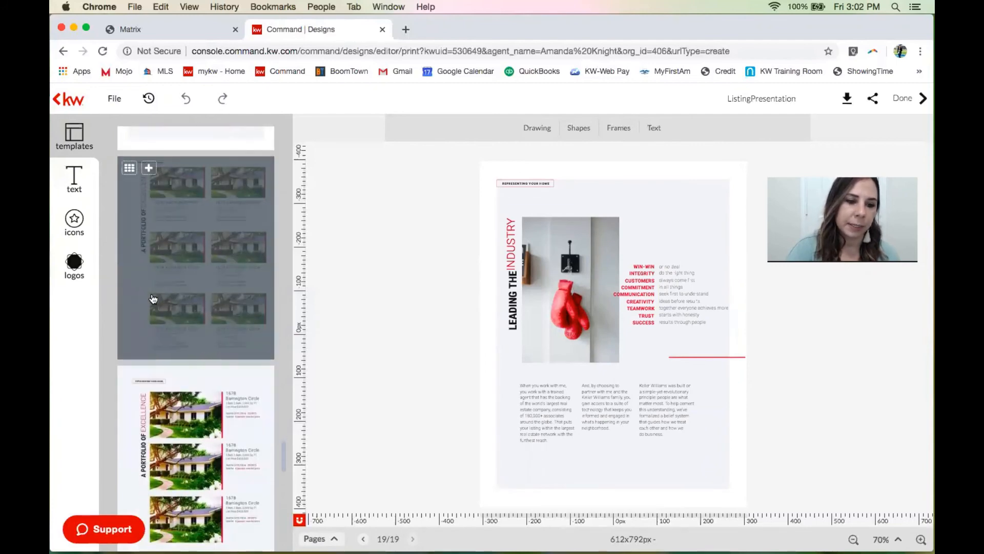
scroll(185, 446, down, 1)
scroll(185, 446, up, 1)
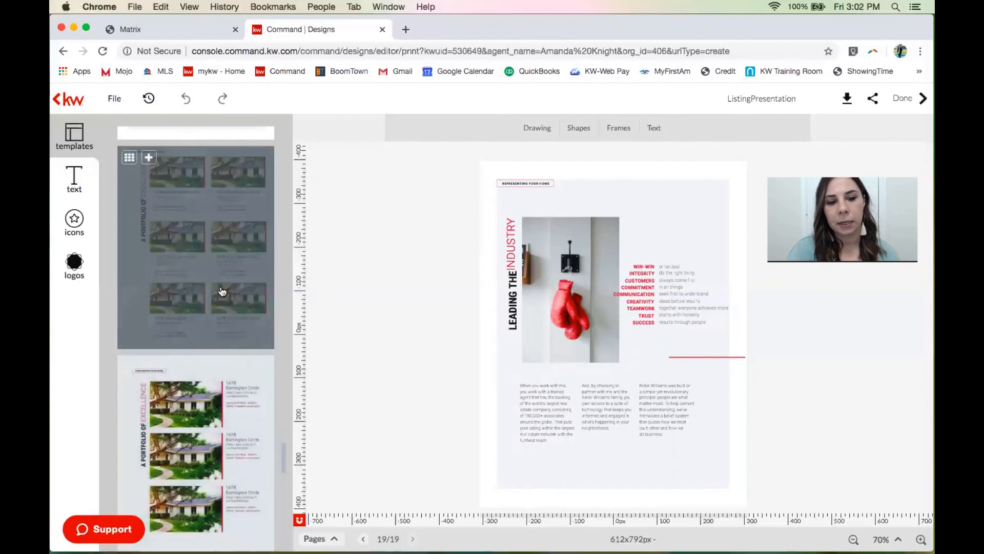
scroll(199, 386, down, 1)
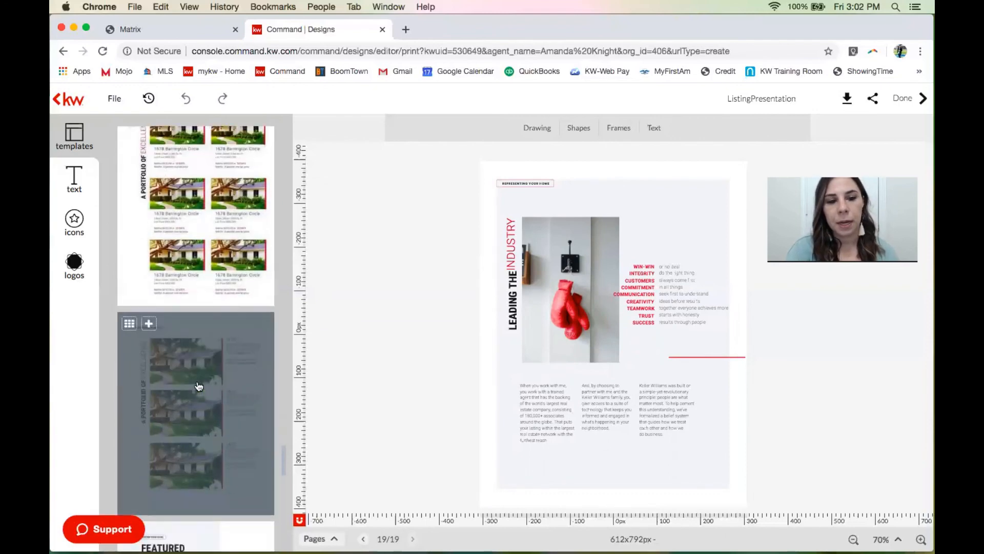
click(149, 326)
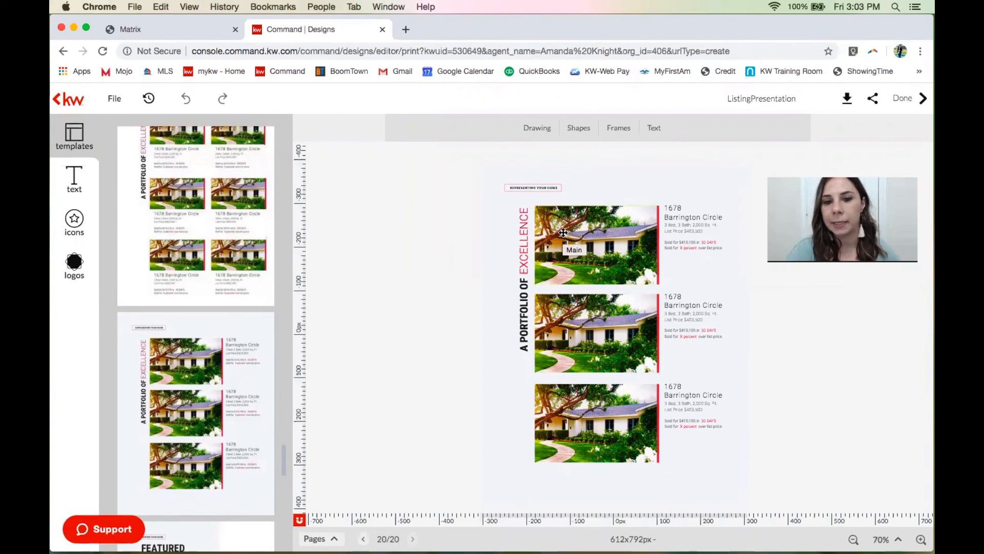
Select the top house photo frame on the Portfolio of Excellence page.
click(563, 232)
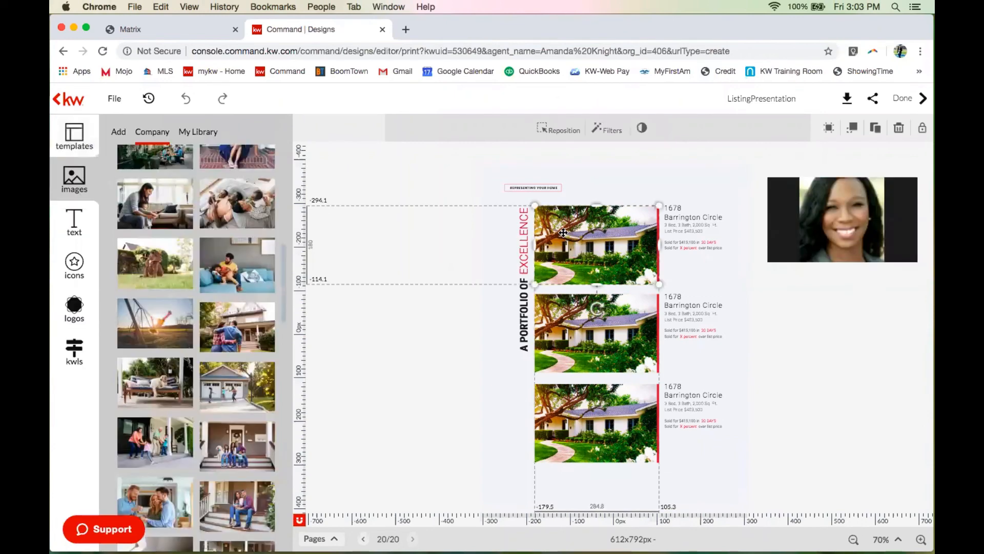
Search KWLS listings by the new listing's street address in Arlington and browse the results.
click(75, 350)
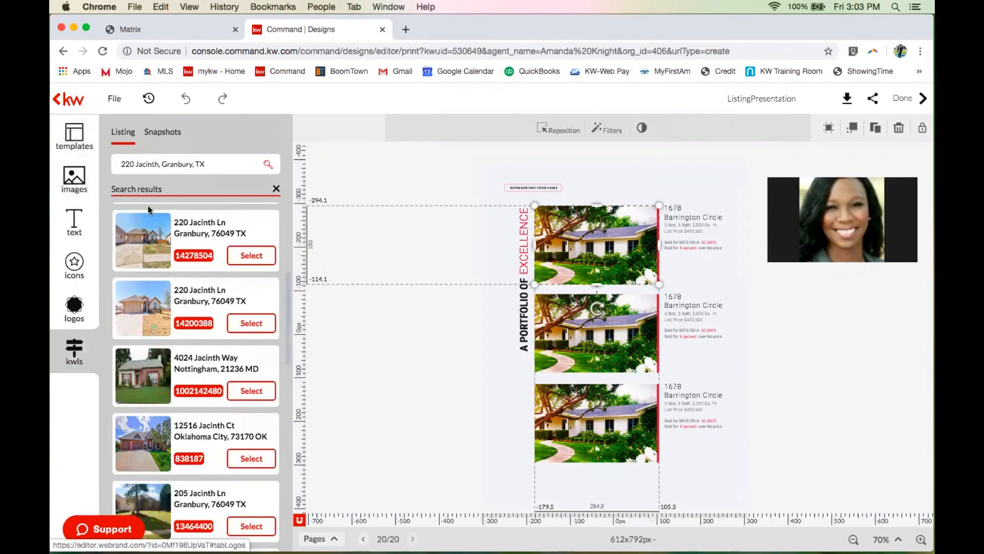
click(147, 169)
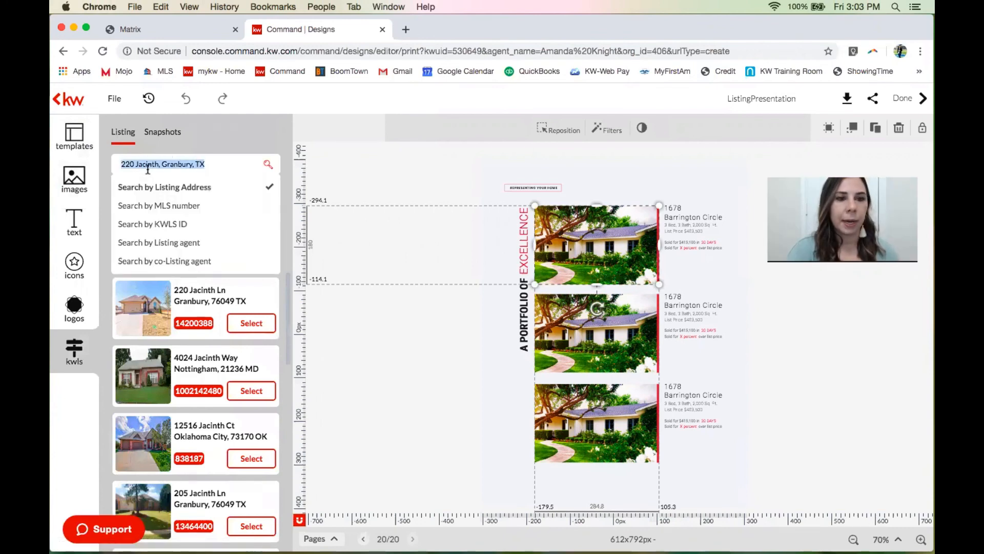
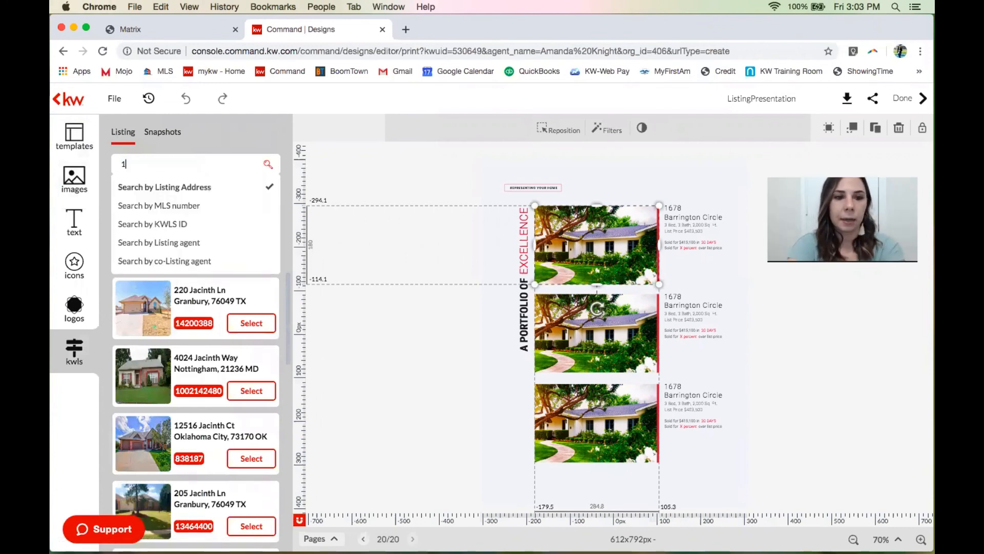
key(Return)
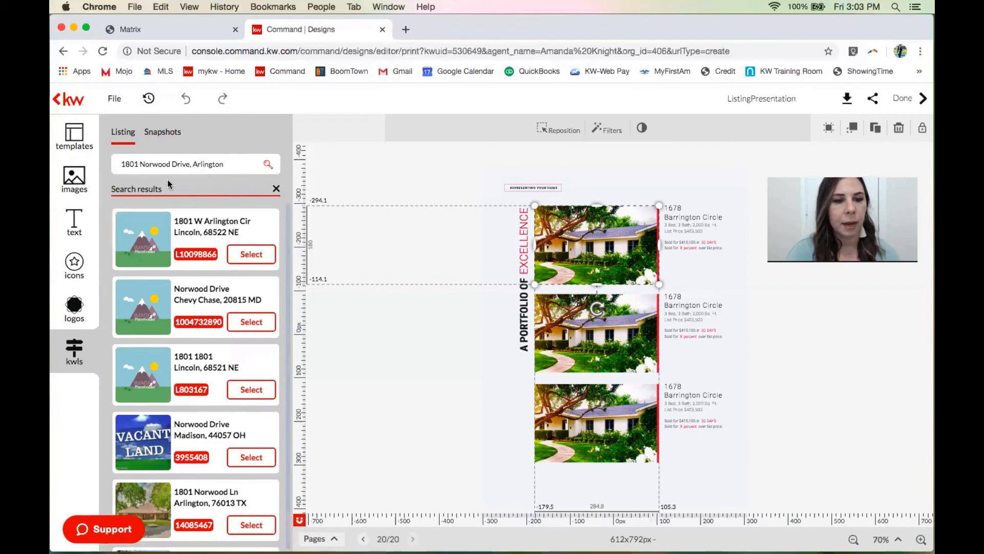
scroll(166, 306, down, 4)
scroll(166, 306, down, 1)
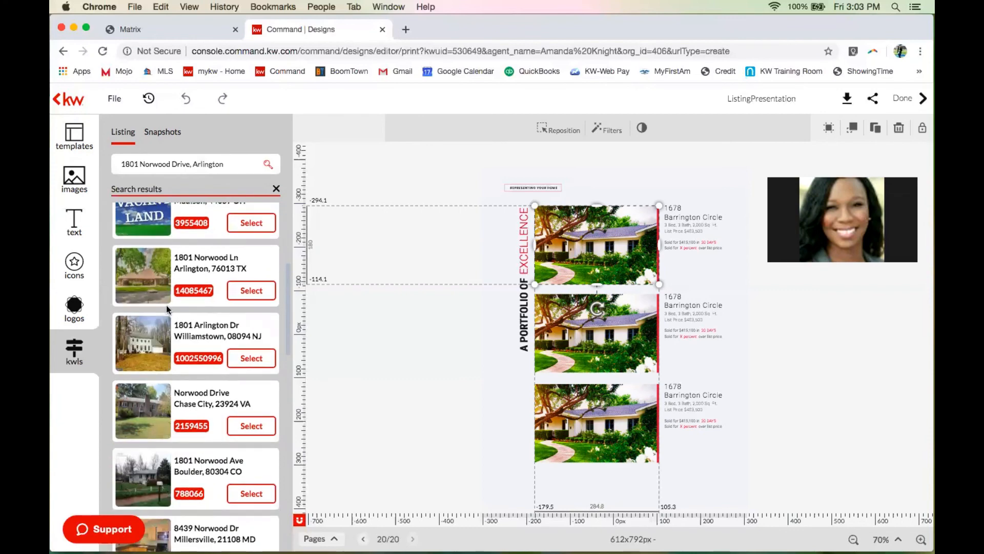